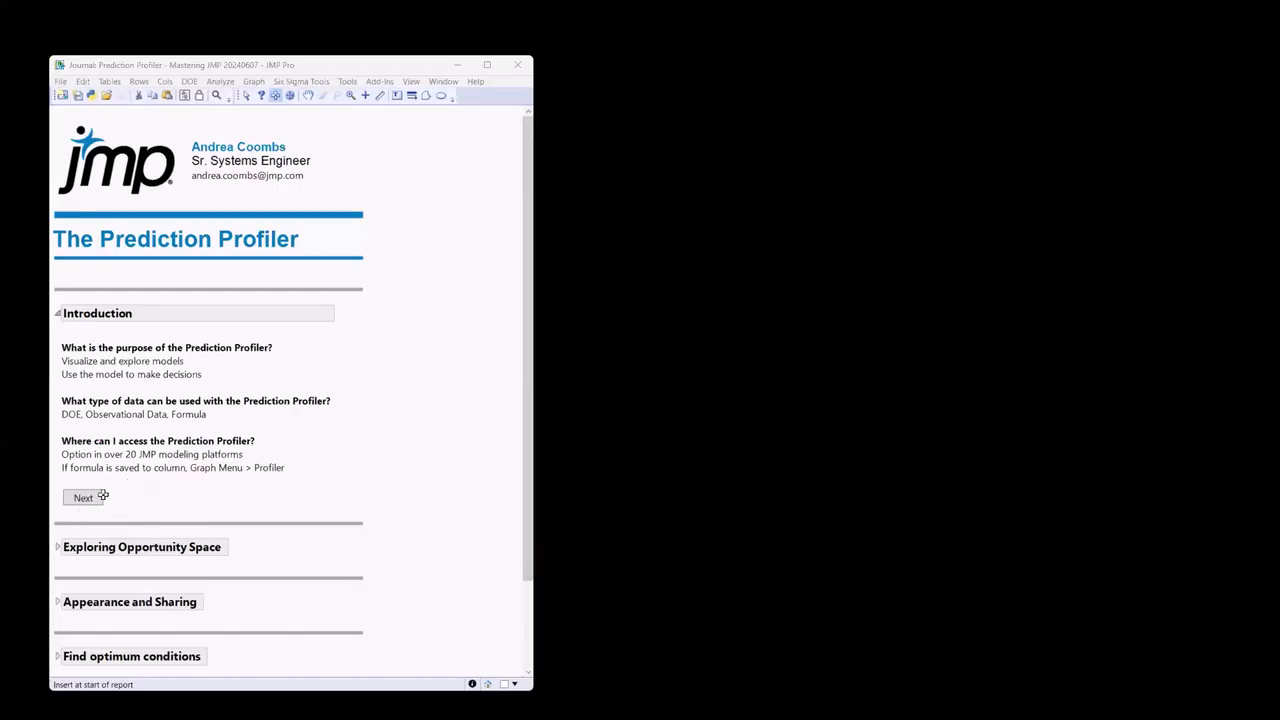
Advance through the journal's sections from Introduction to Find optimum conditions to review the outline.
left_click(314, 486)
left_click(429, 501)
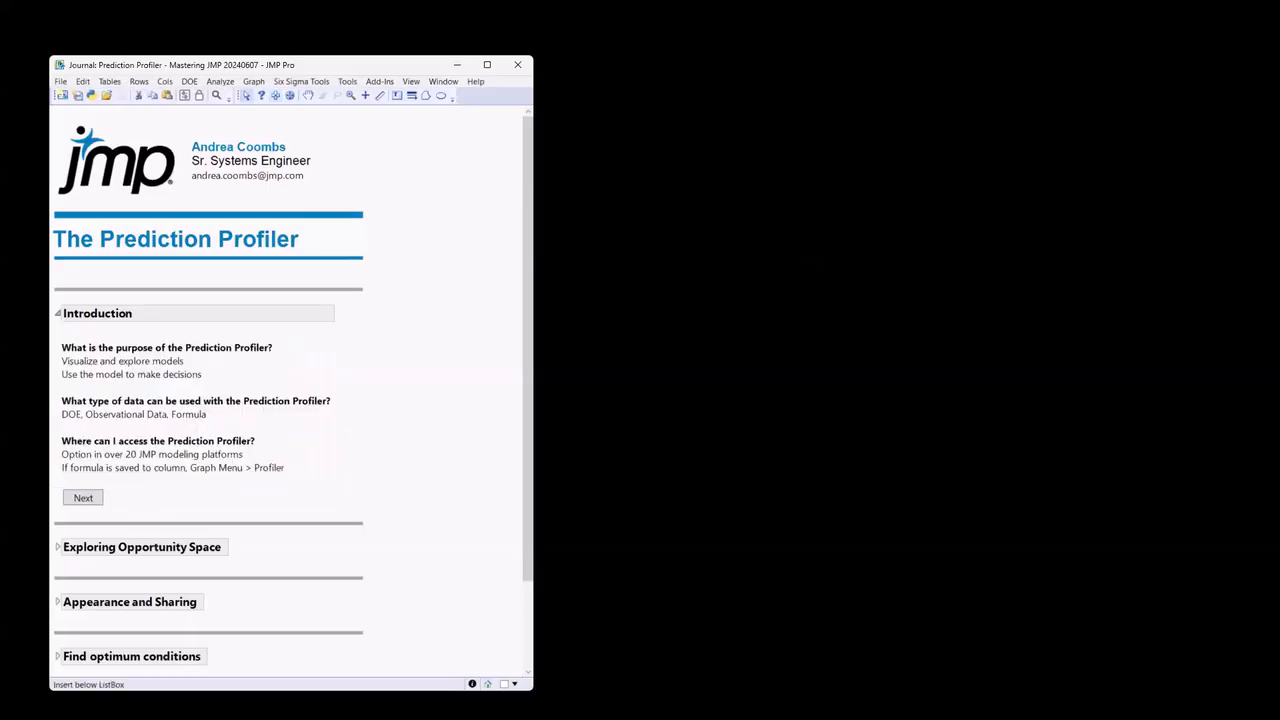
left_click(83, 497)
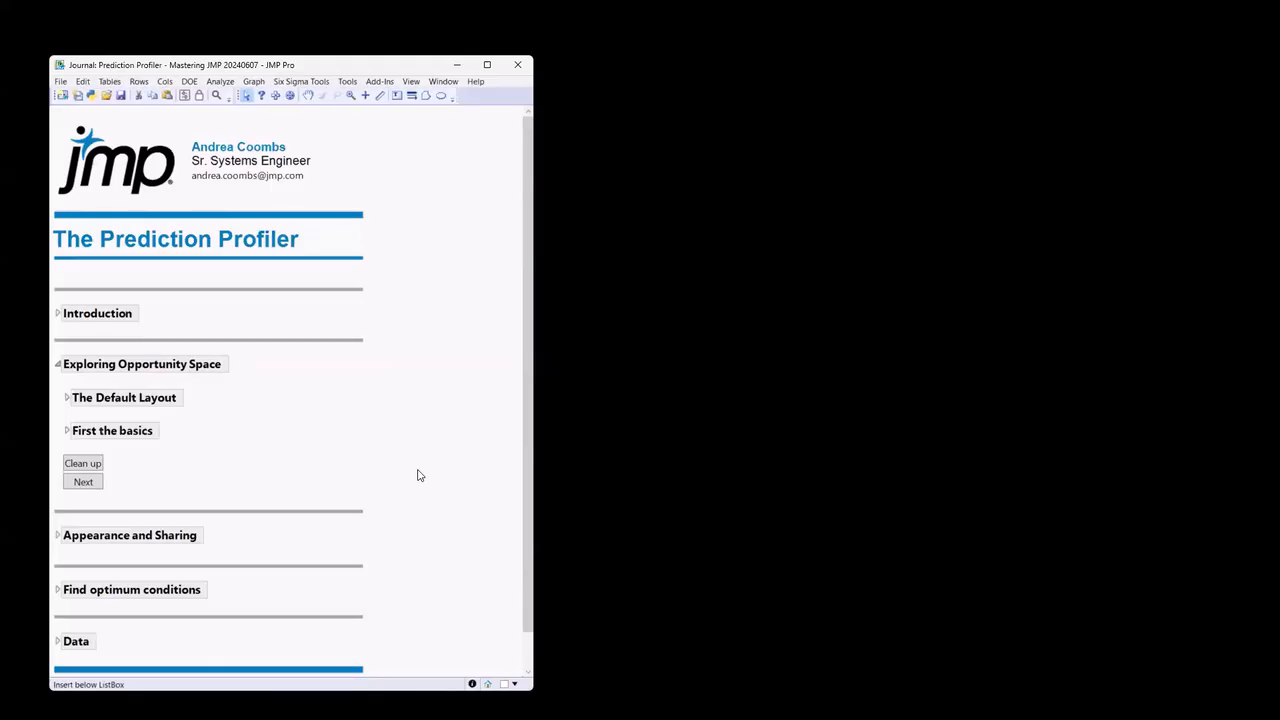
left_click(86, 484)
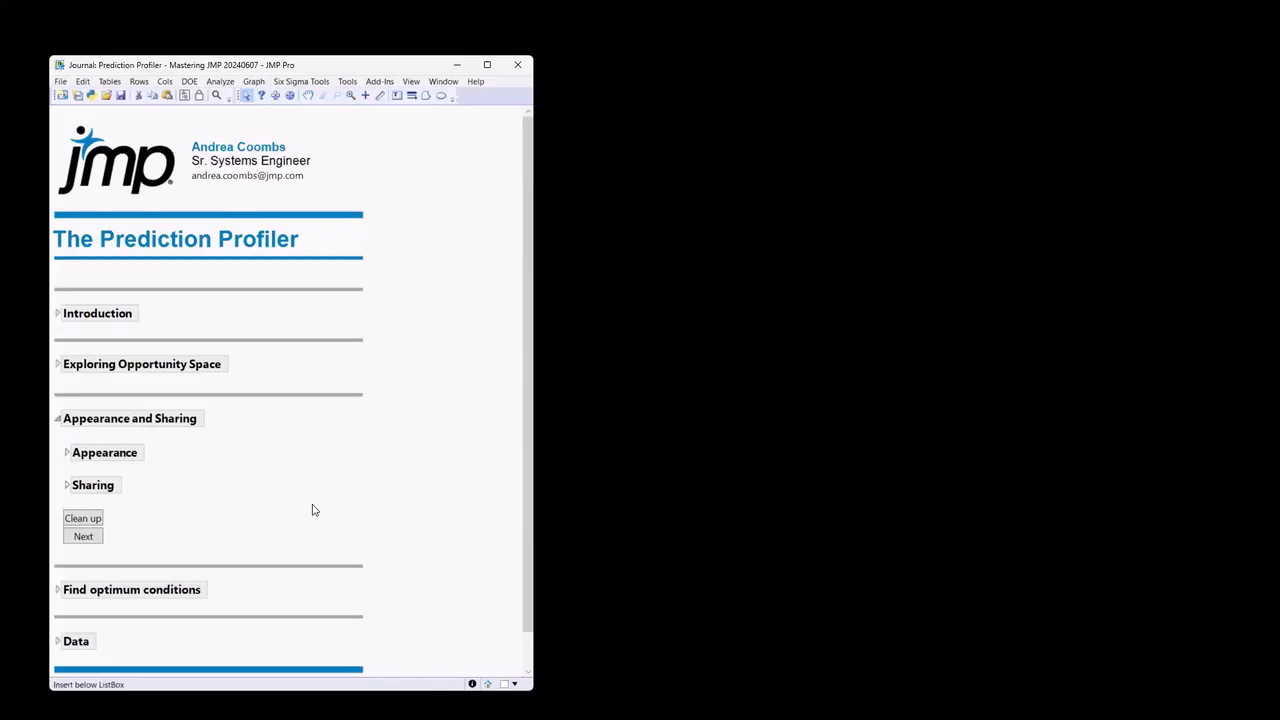
left_click(88, 537)
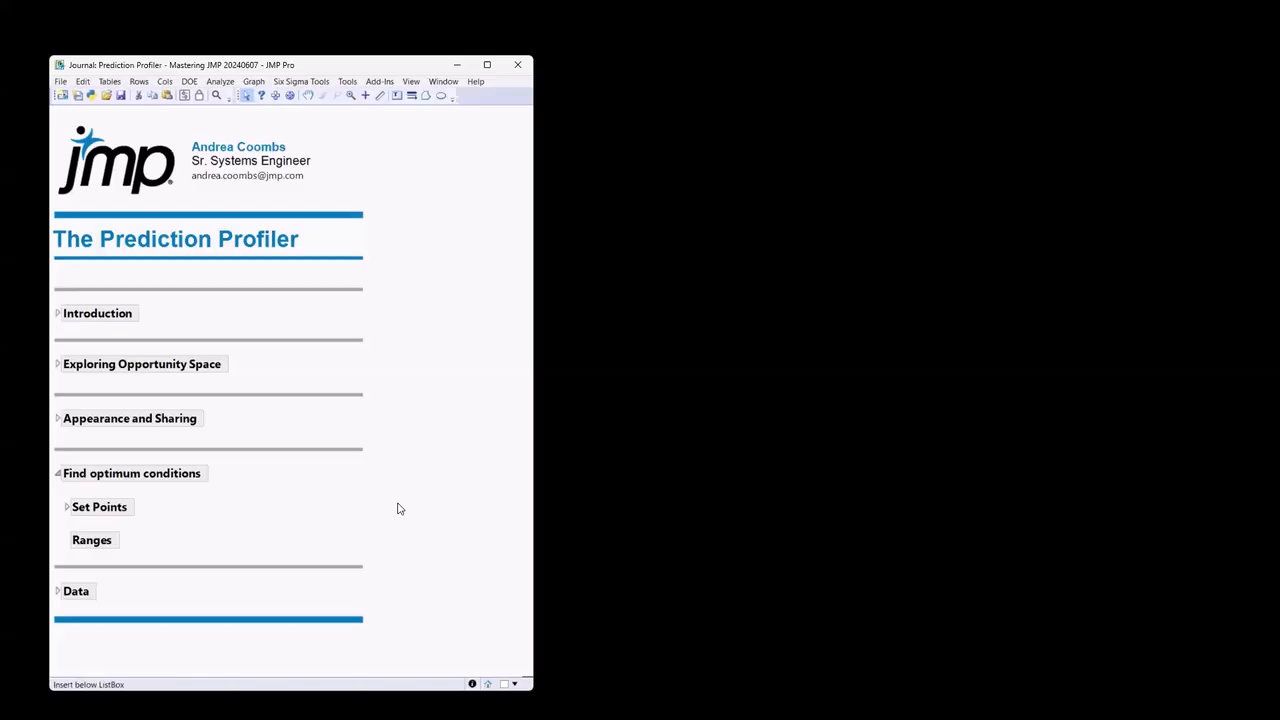
Search for "tiretread" and open the Tiretread sample data table.
left_click(476, 82)
left_click(426, 99)
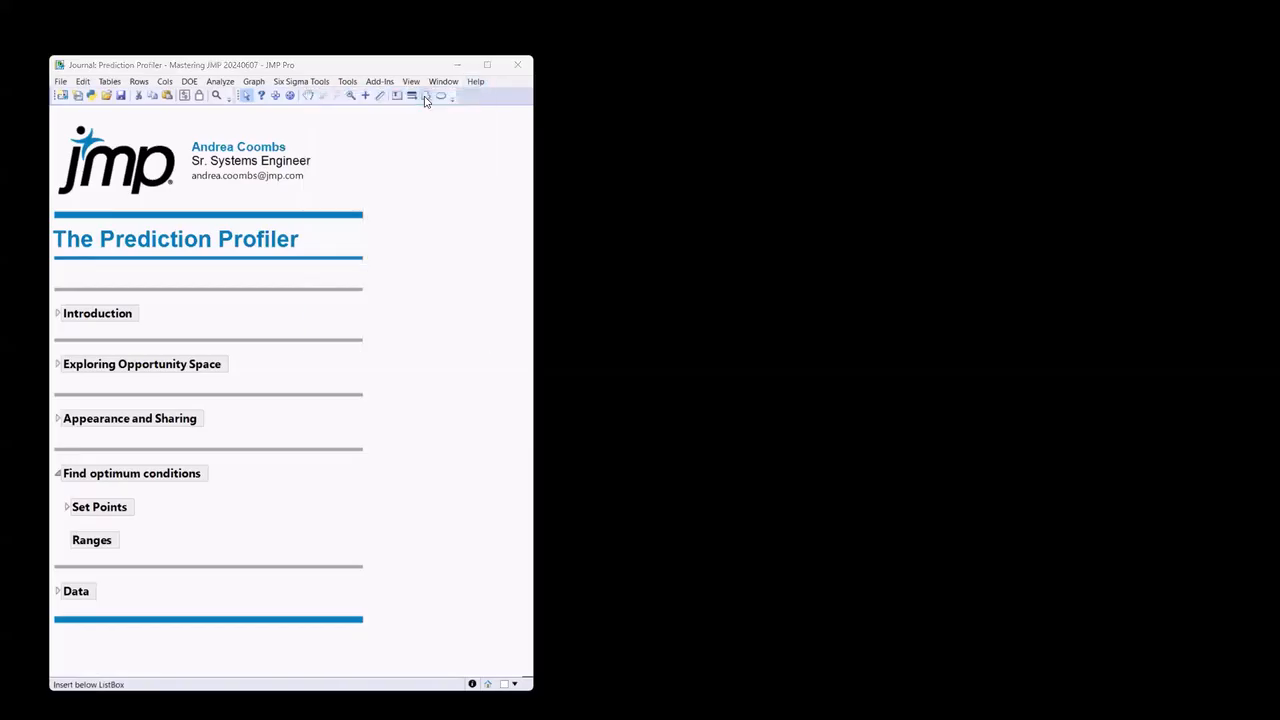
type("tire")
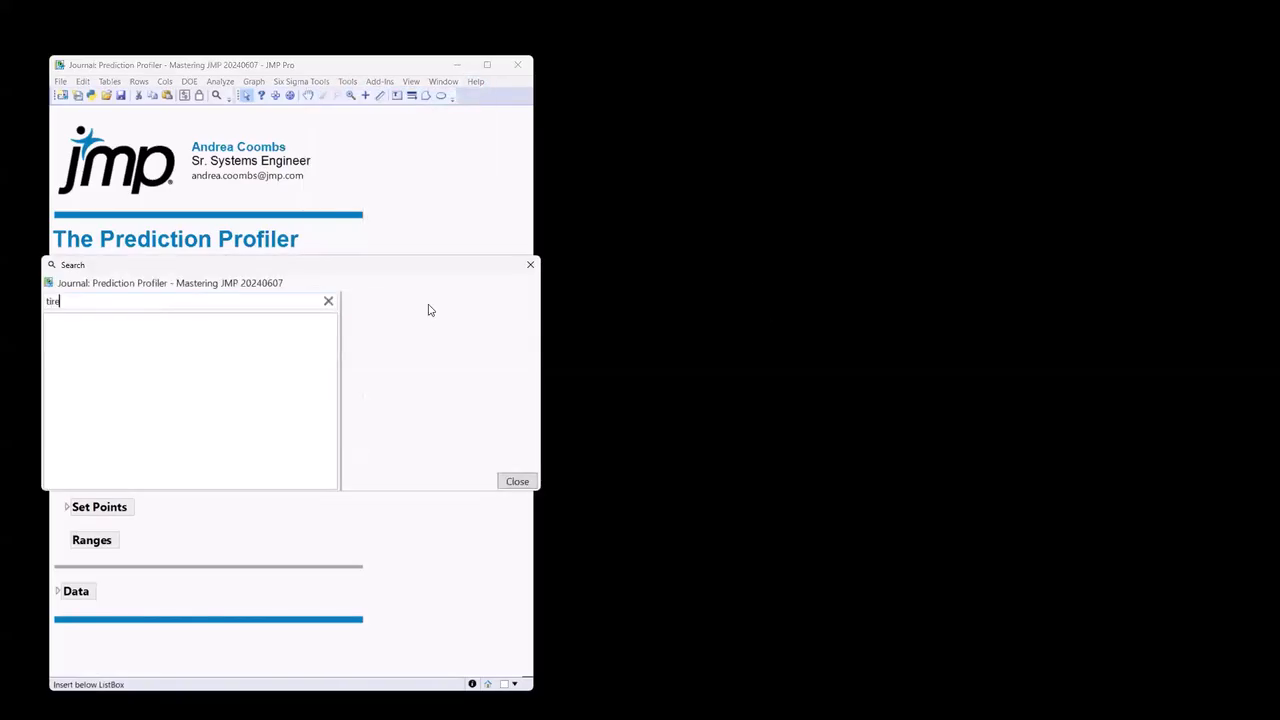
type("tread")
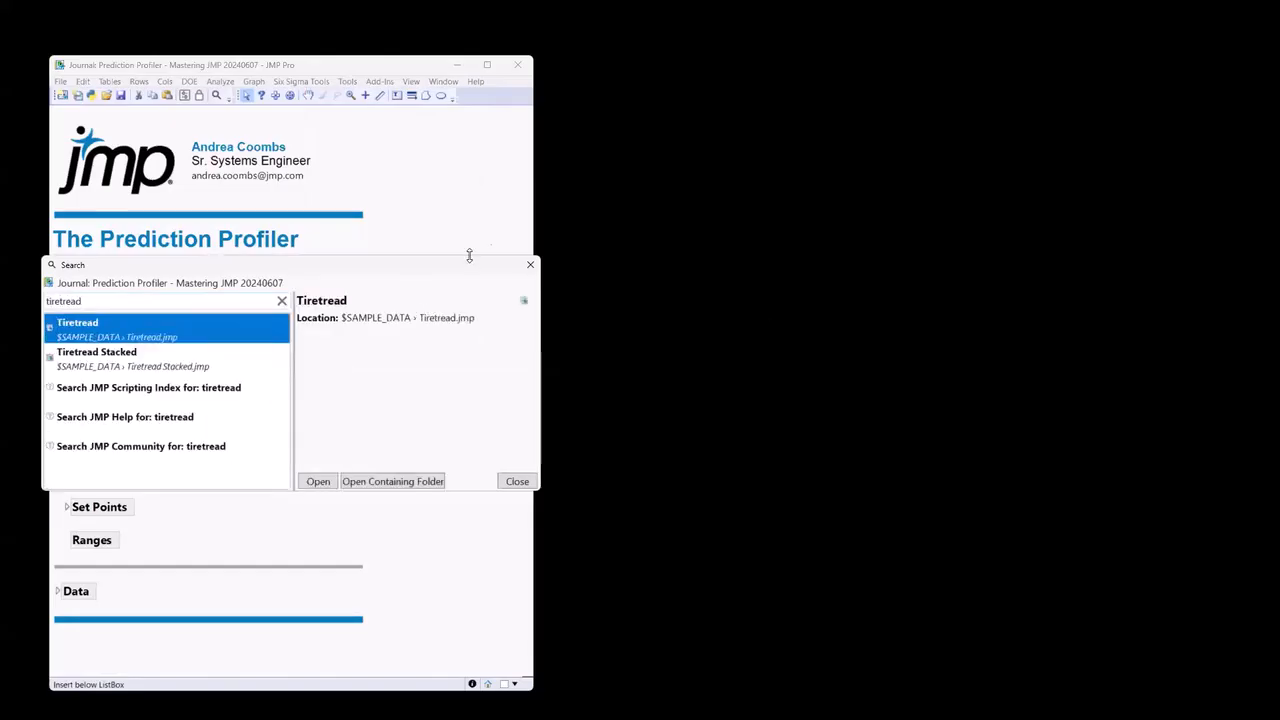
left_click(315, 482)
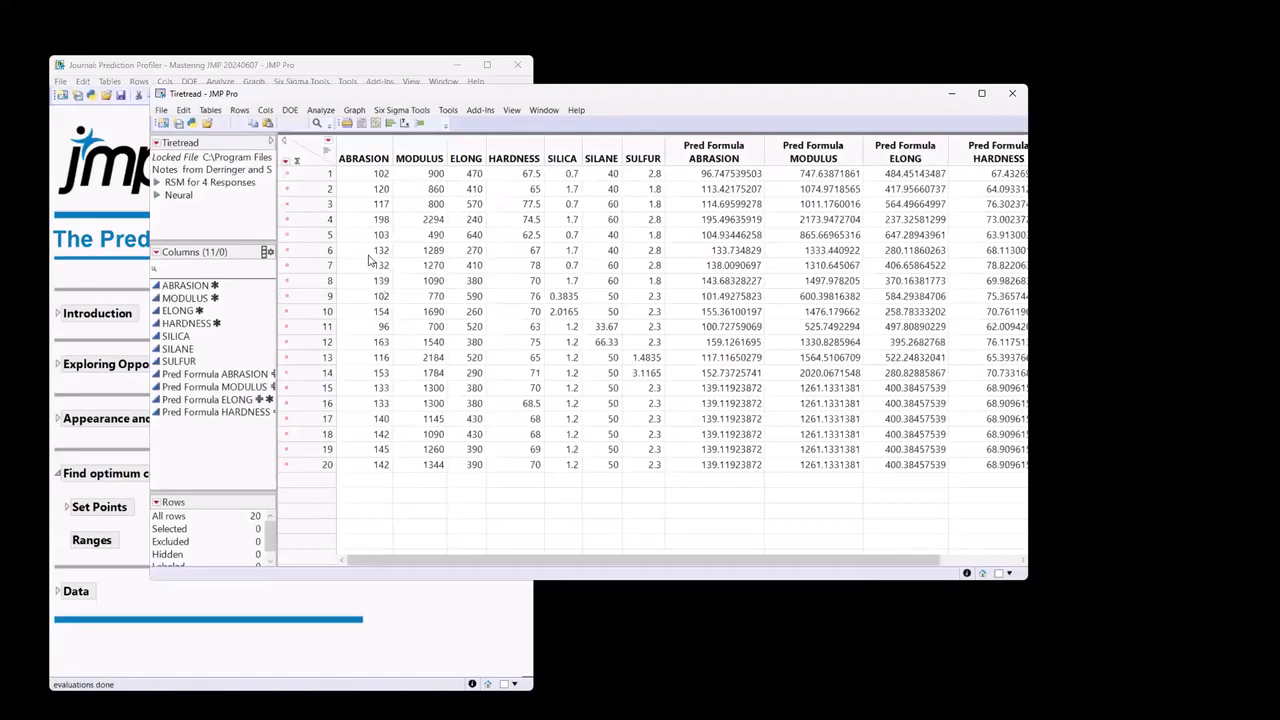
Highlight the response columns ABRASION through HARDNESS and, separately, the factor columns SILICA, SILANE and SULFUR.
left_click_drag(357, 155, 515, 152)
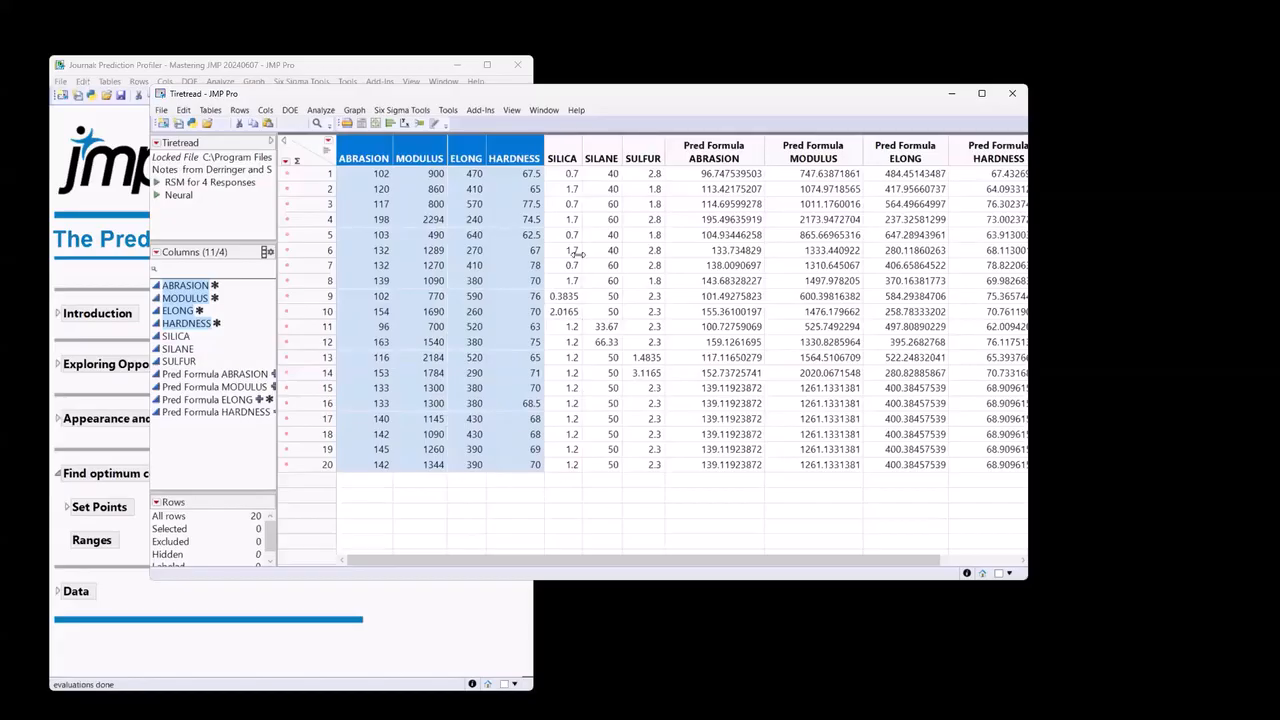
left_click_drag(563, 157, 642, 156)
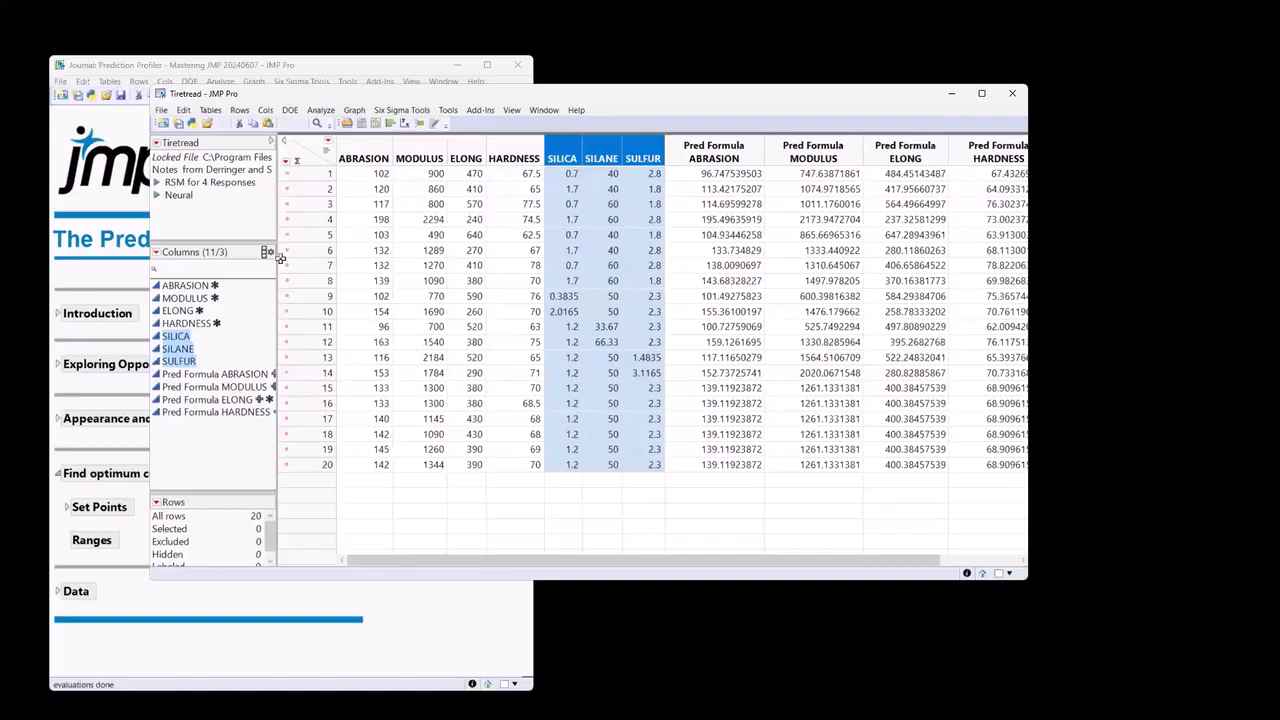
left_click(245, 223)
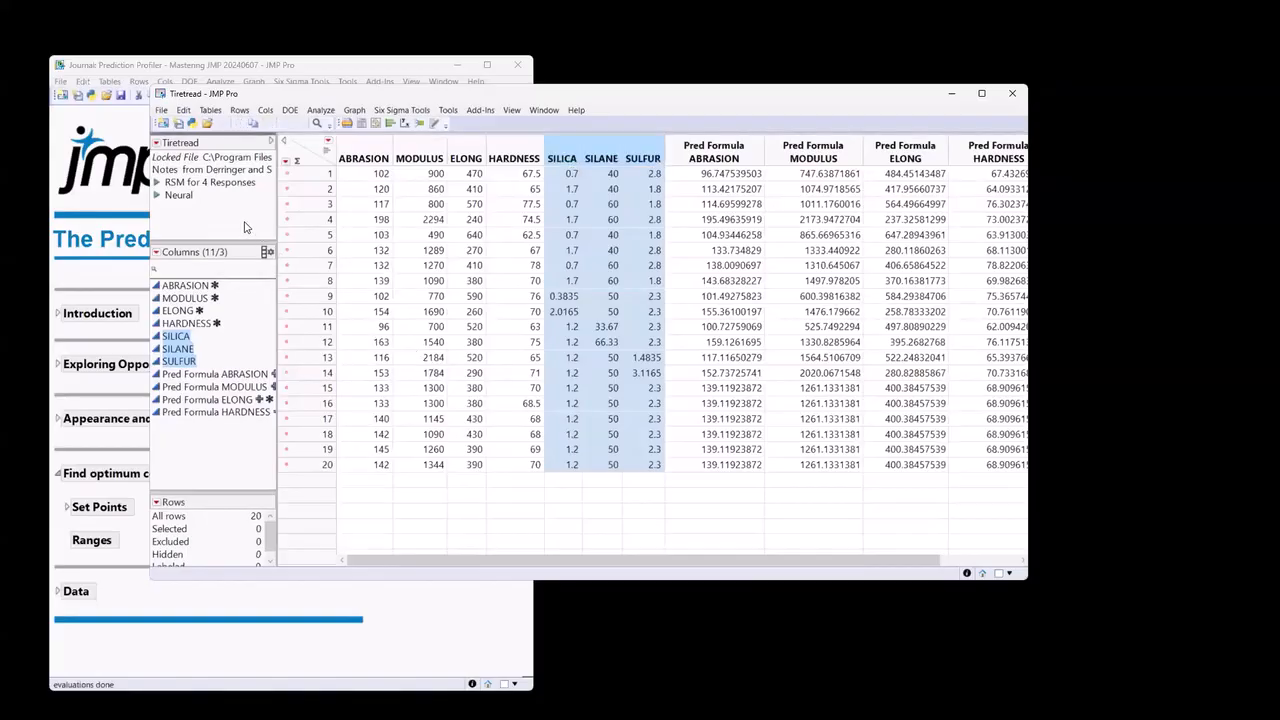
Run the table's RSM for 4 Responses script and collapse the Effect Summary and the four response reports above the Prediction Profiler.
left_click(157, 183)
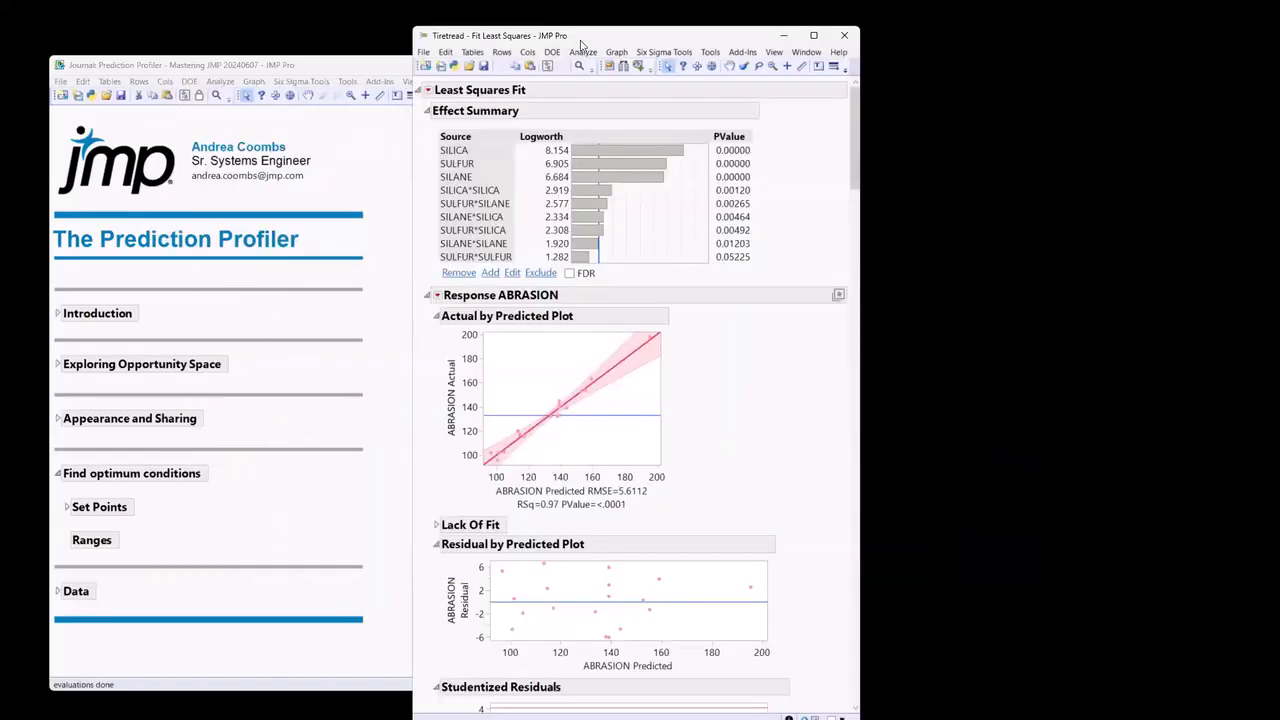
left_click_drag(580, 44, 655, 48)
left_click(502, 115)
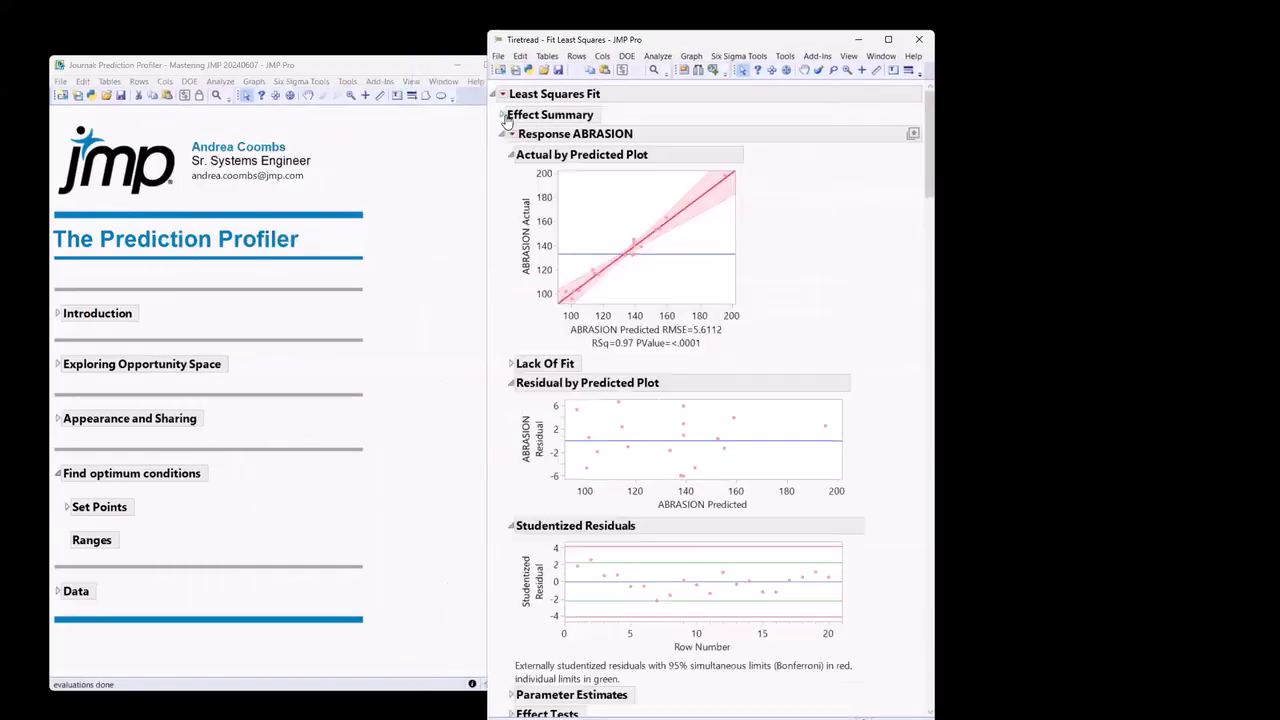
left_click(502, 134)
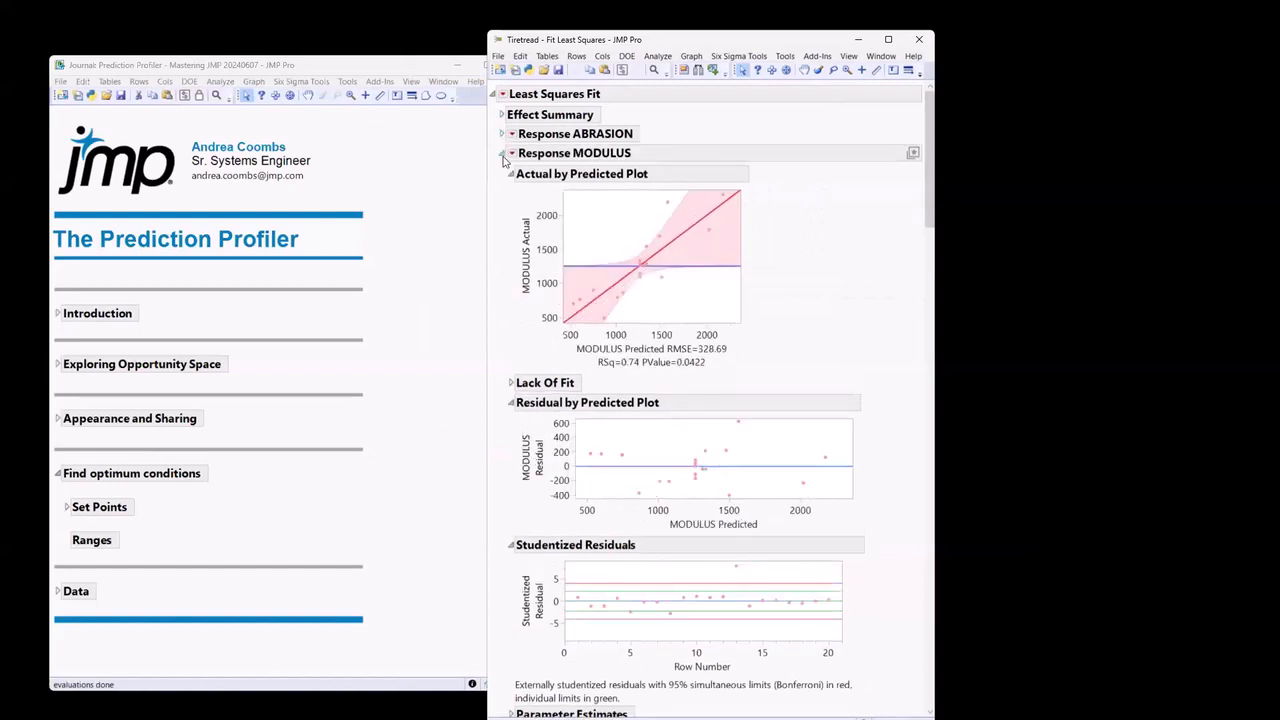
left_click(502, 153)
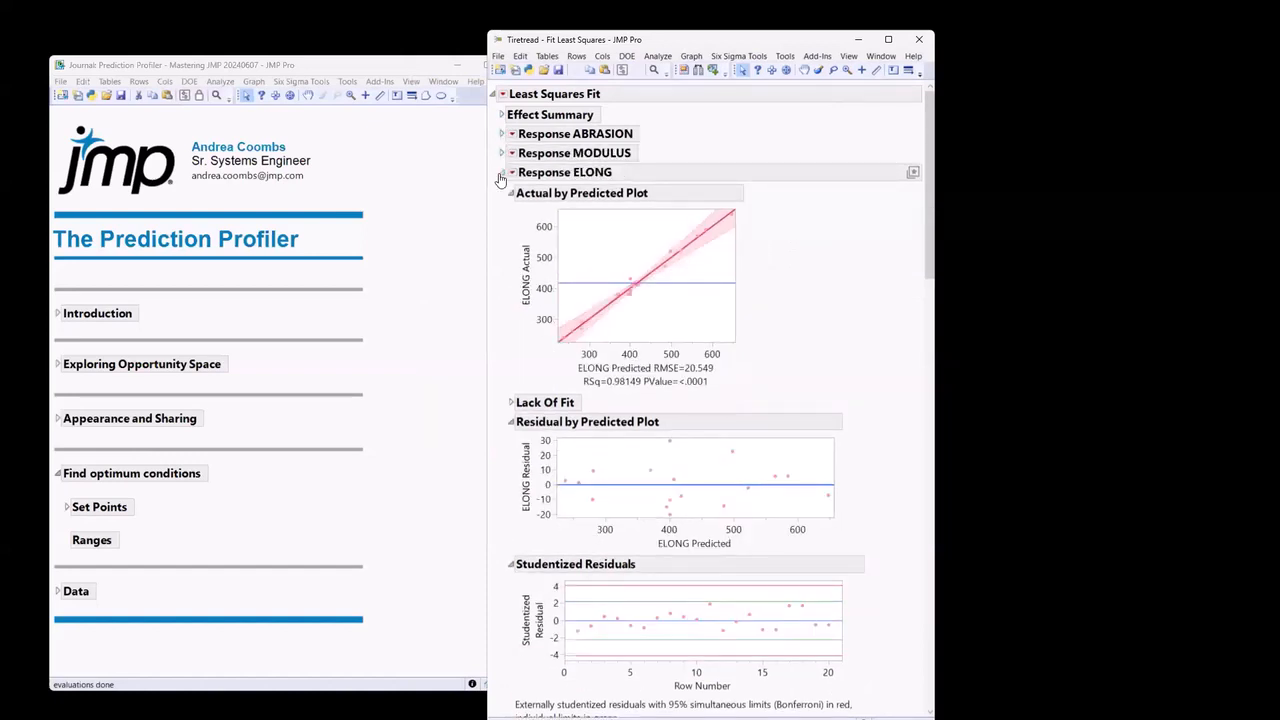
left_click(501, 177)
left_click(502, 194)
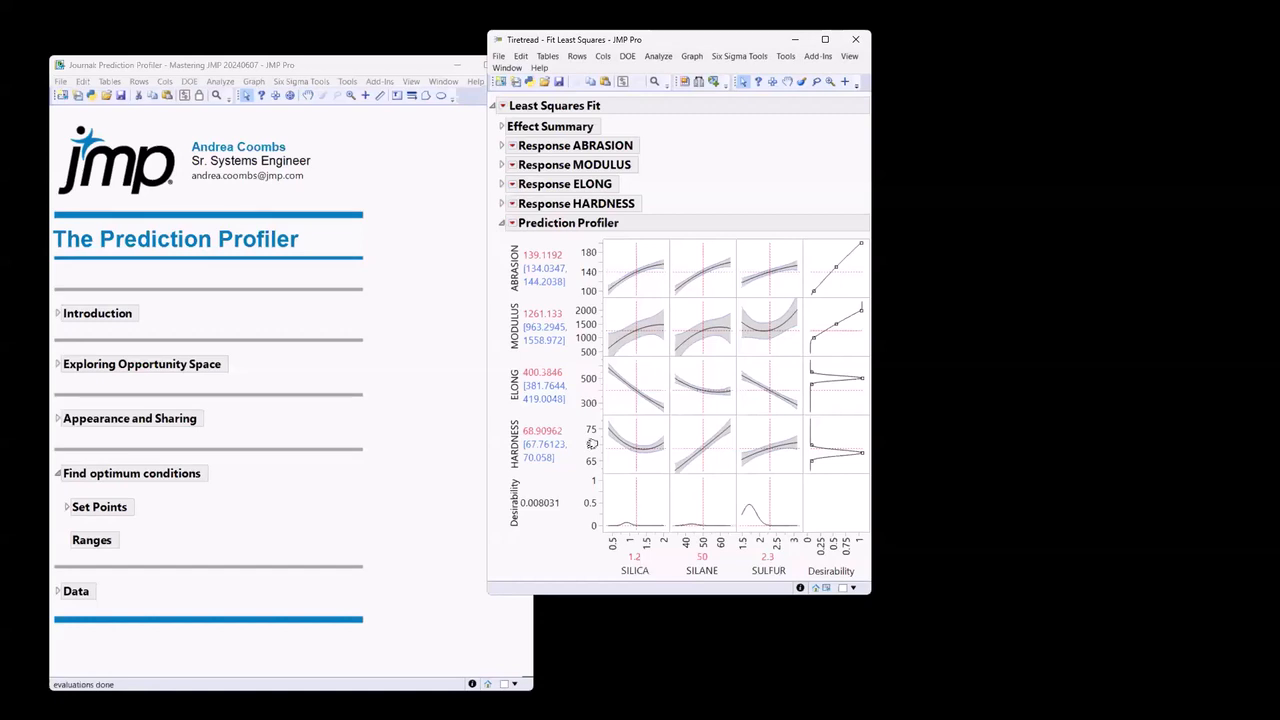
Remember the Prediction Profiler's current factor settings under the name "Midpoints".
left_click(512, 223)
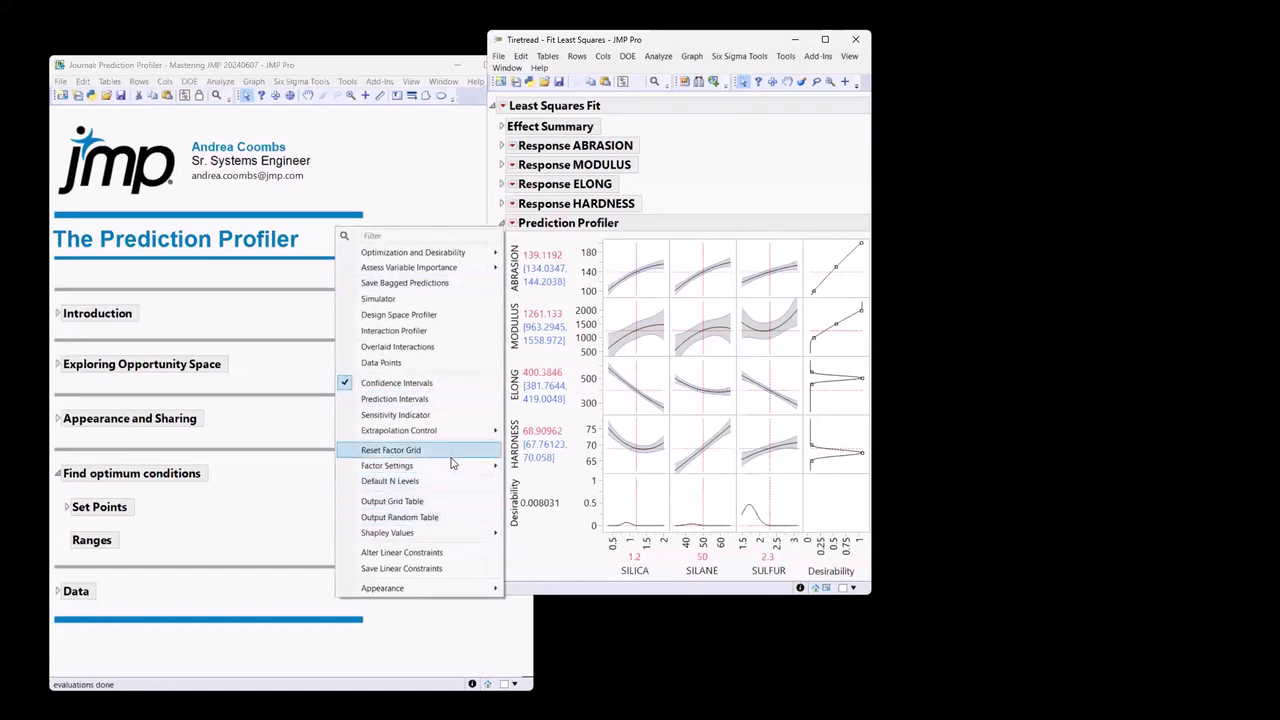
mouse_move(451, 467)
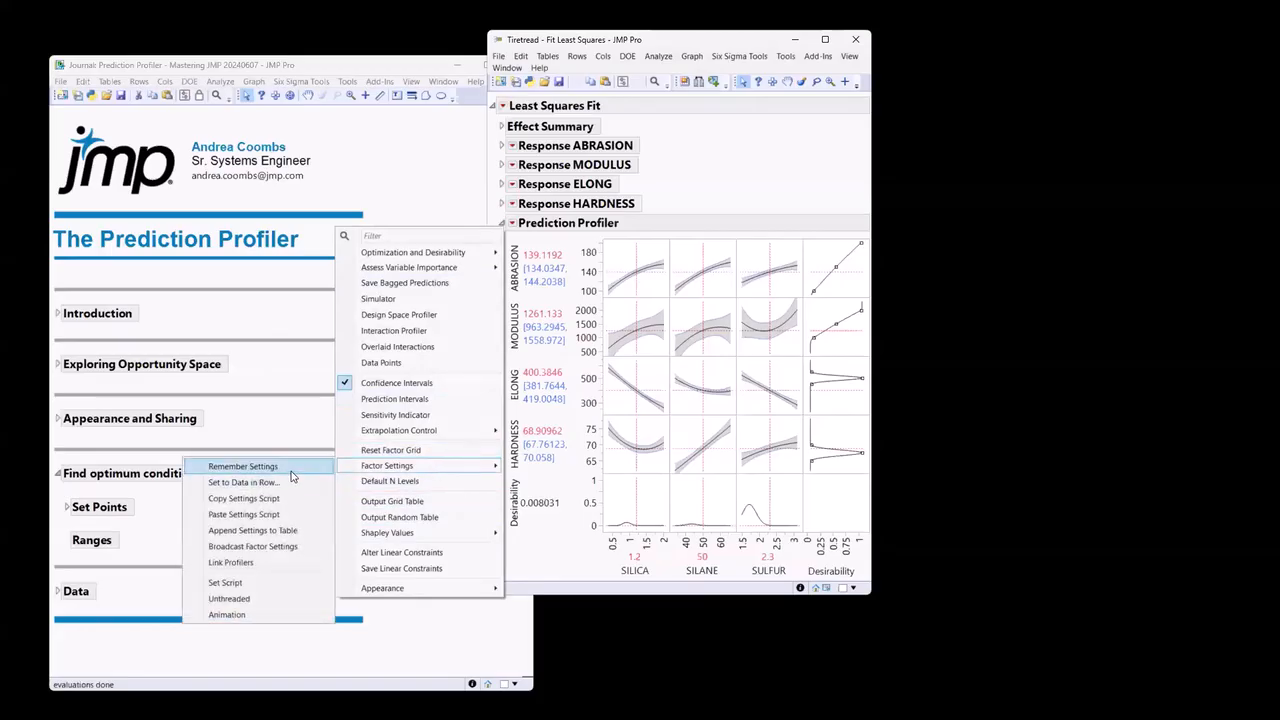
left_click(243, 466)
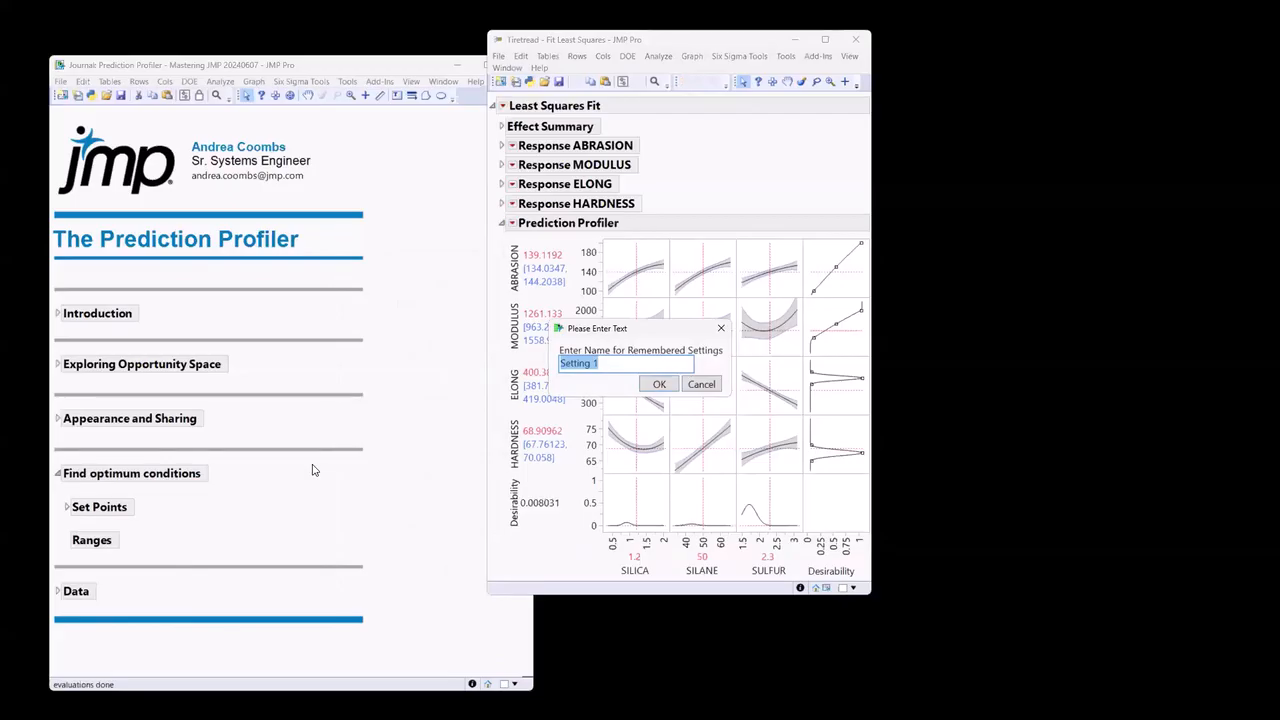
type("Midpoints")
key("Return")
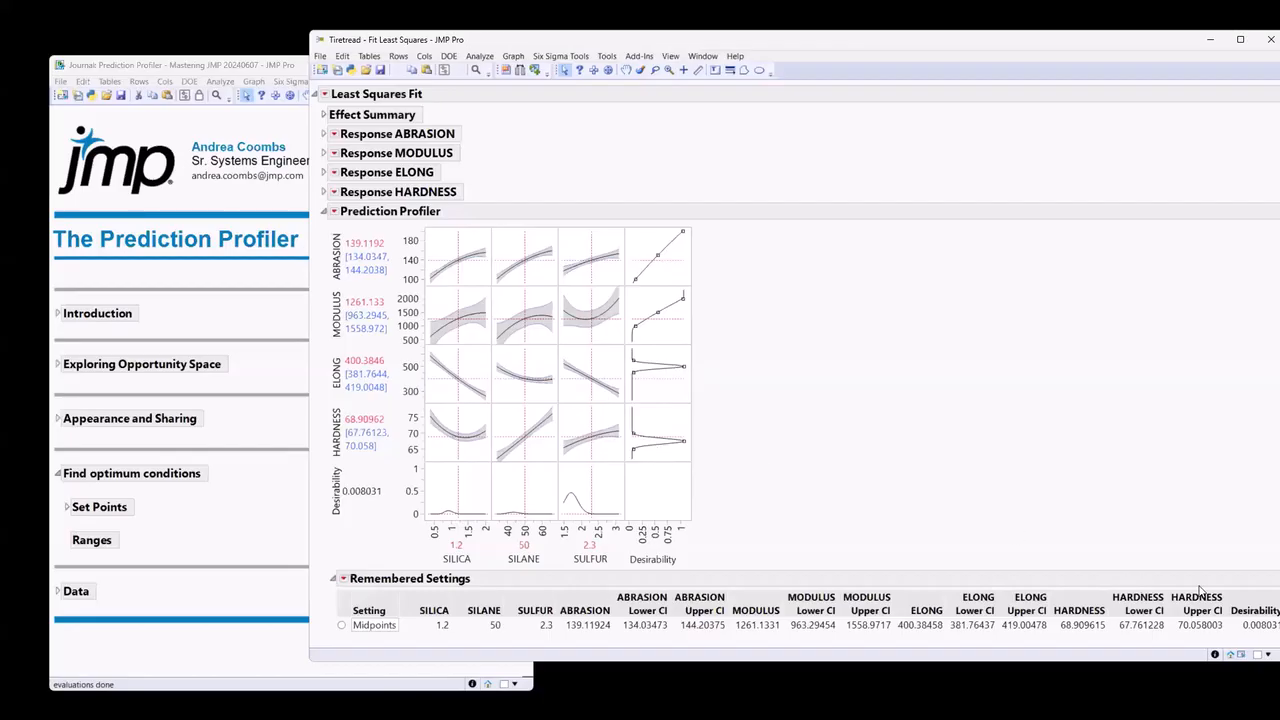
Return to the Tiretread data table and examine the Response Limits property of the ABRASION column.
left_click(1240, 656)
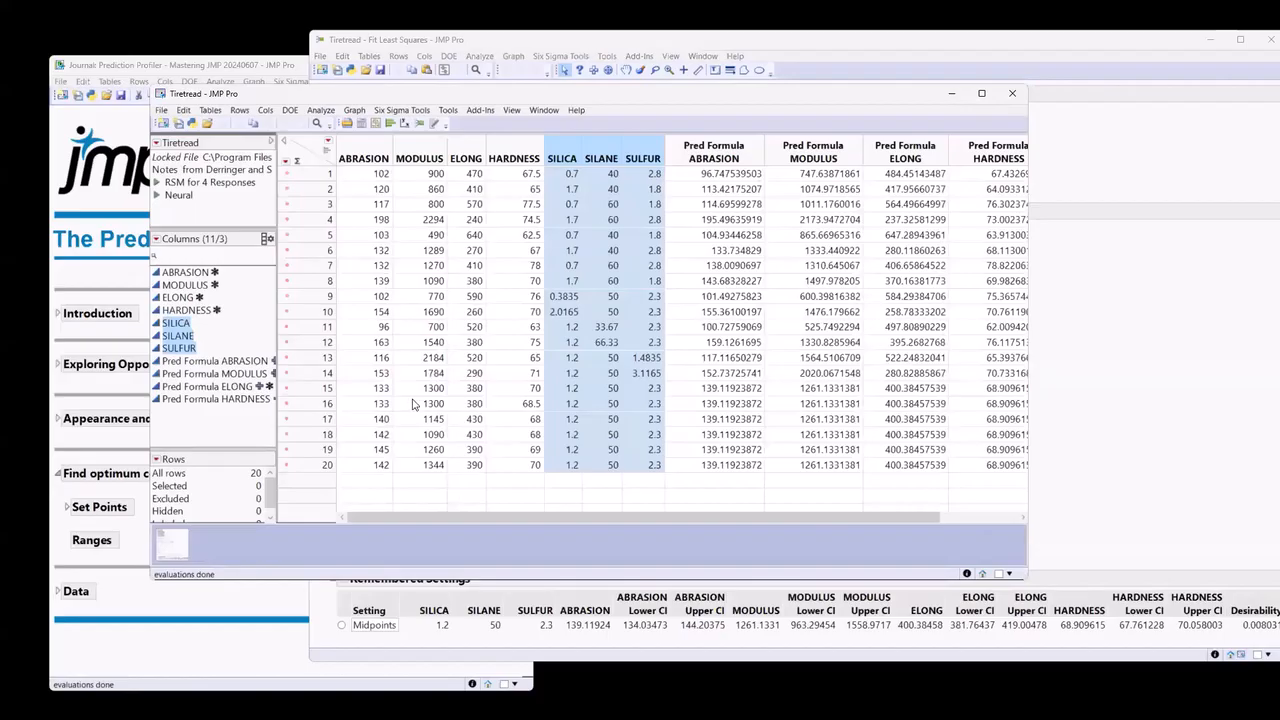
left_click(213, 273)
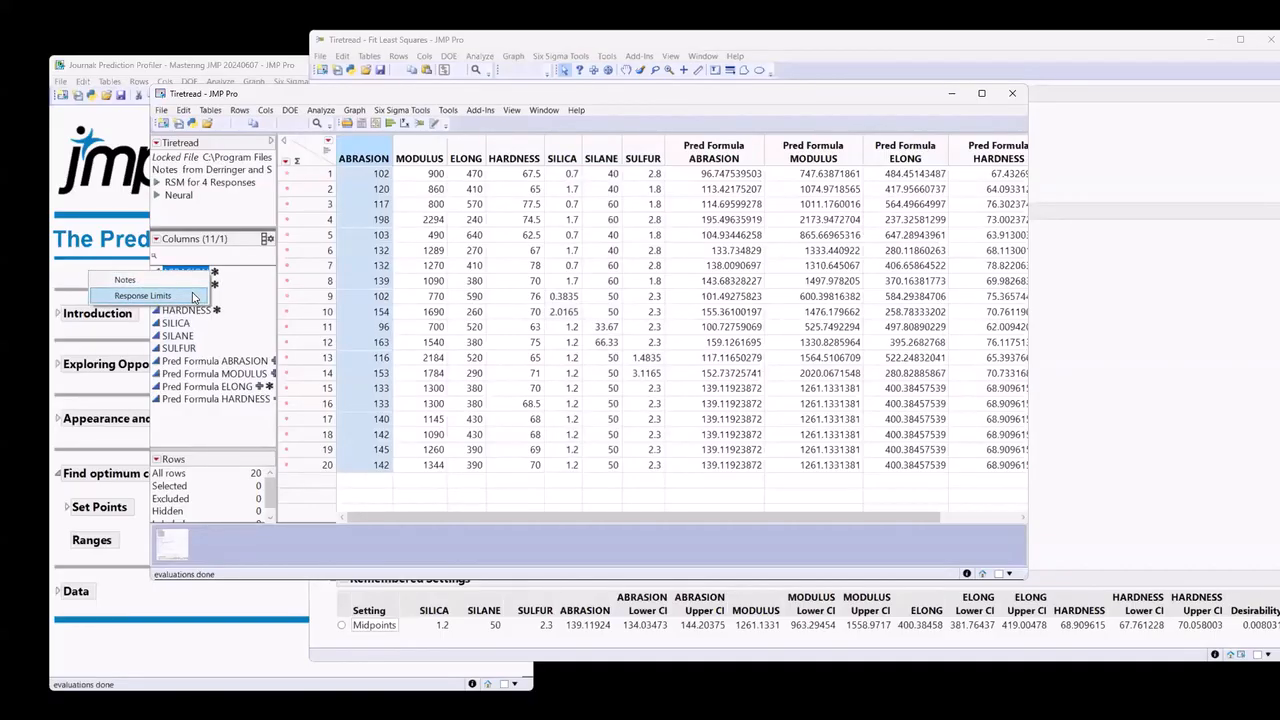
left_click(194, 297)
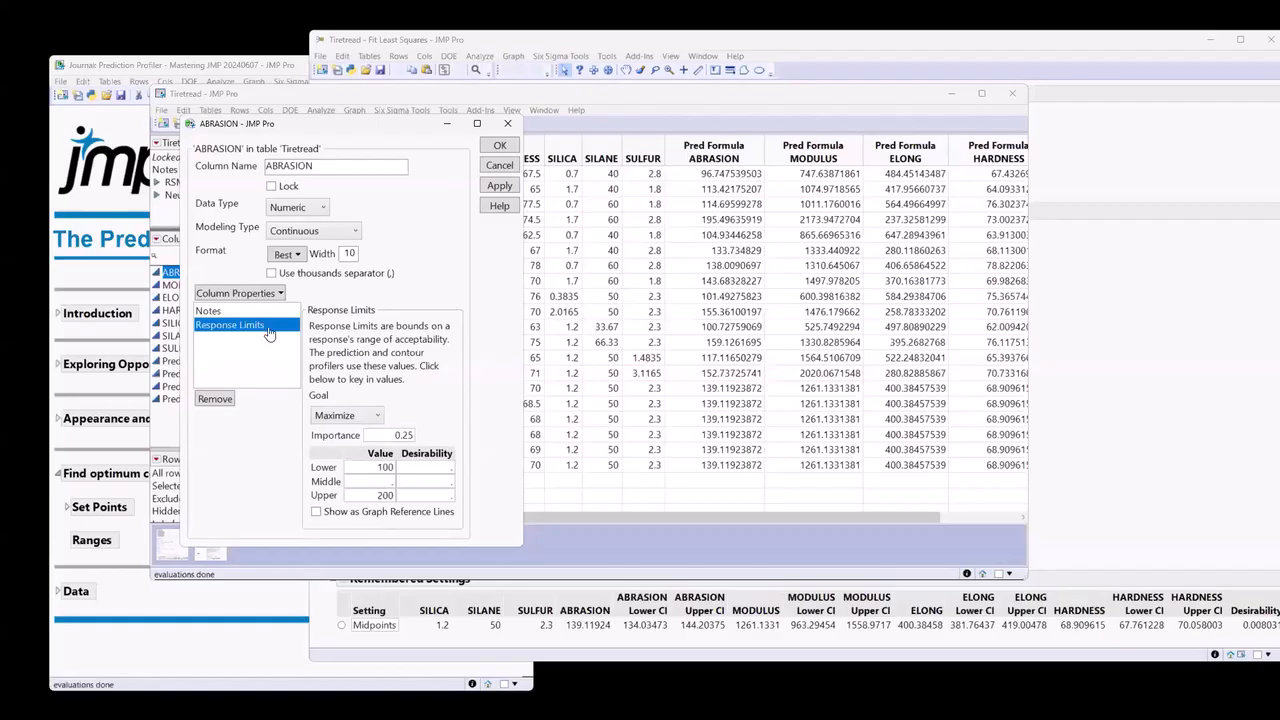
left_click(508, 124)
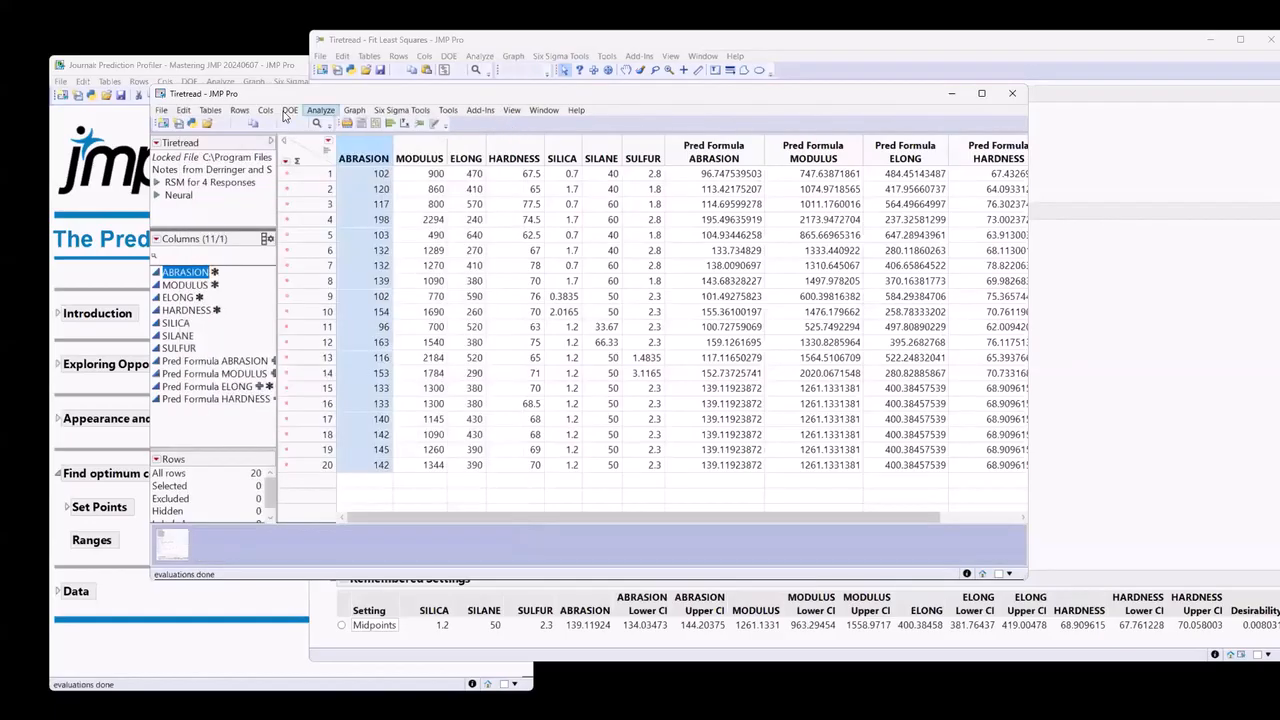
Start a Custom Design to inspect the goal options offered for response Y, and close it without making a design.
left_click(289, 110)
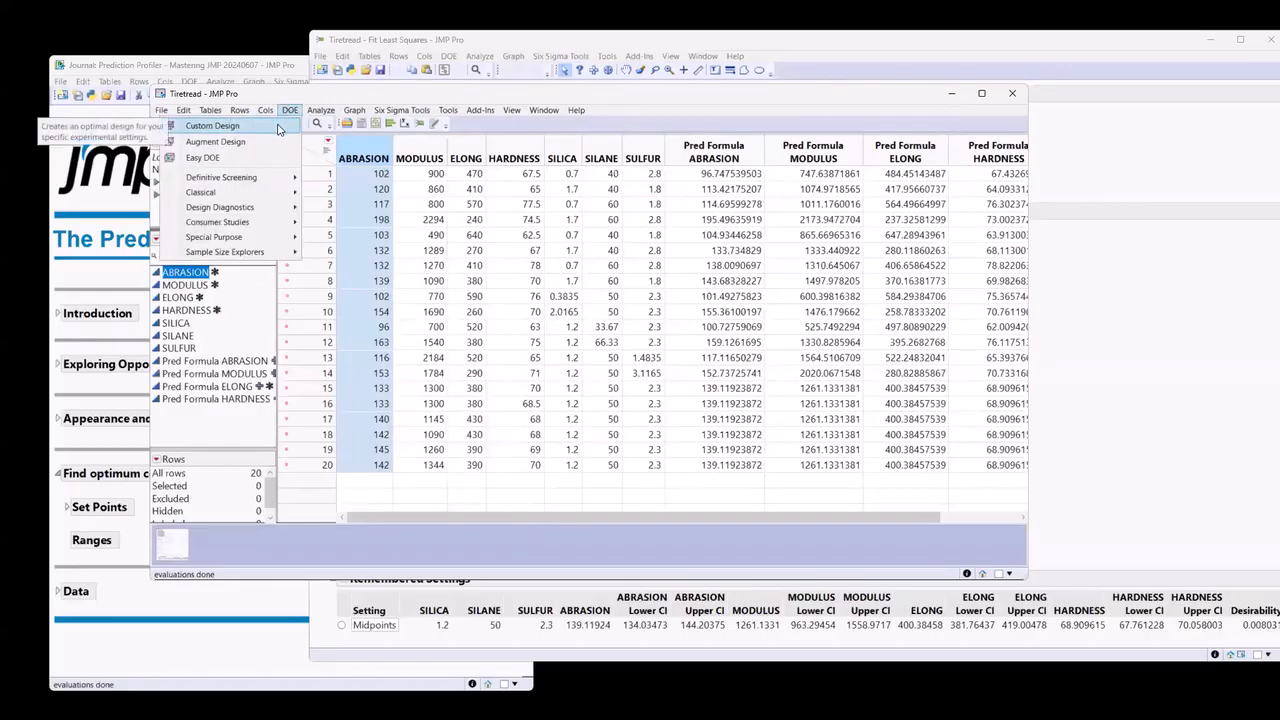
left_click(278, 128)
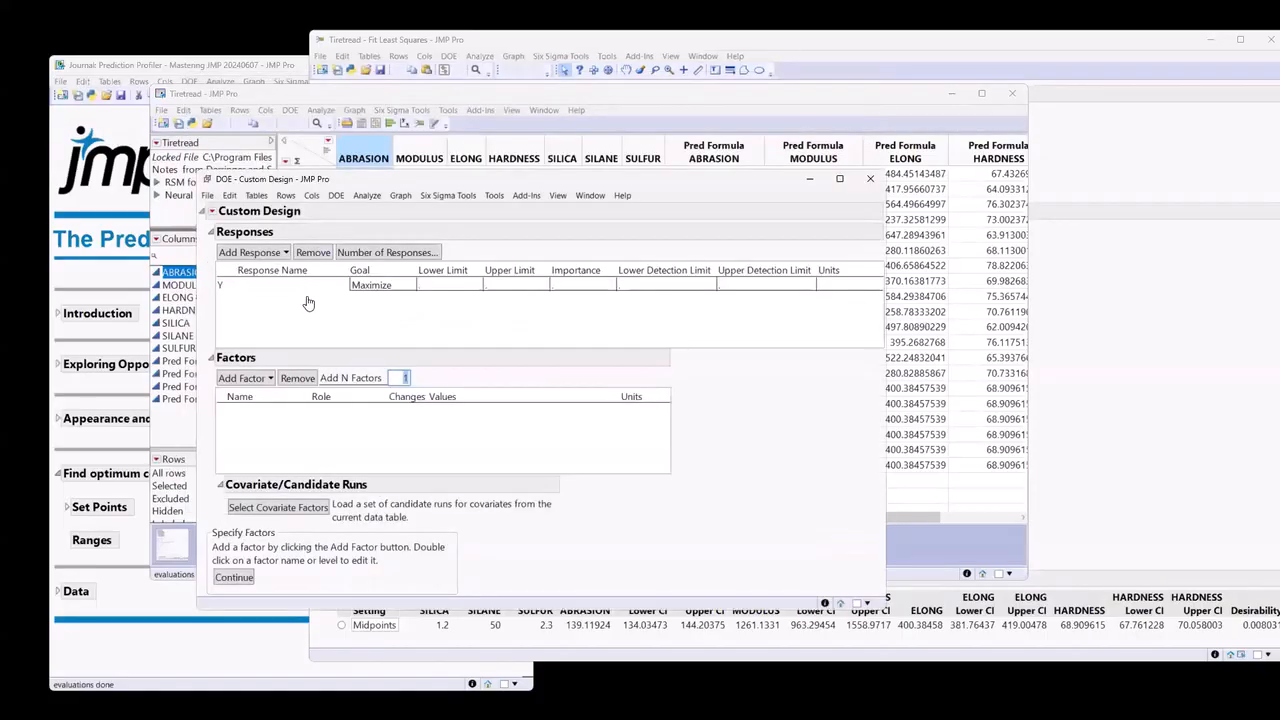
left_click(234, 289)
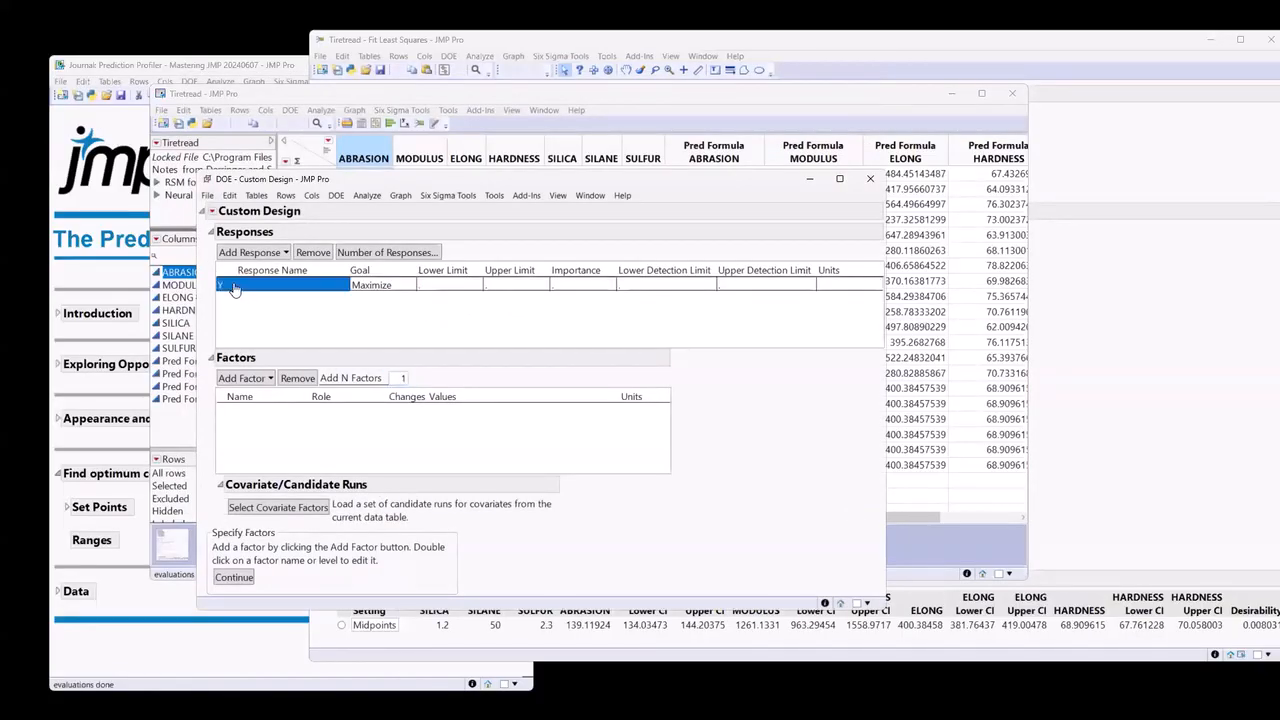
left_click(387, 288)
left_click(396, 288)
left_click(399, 287)
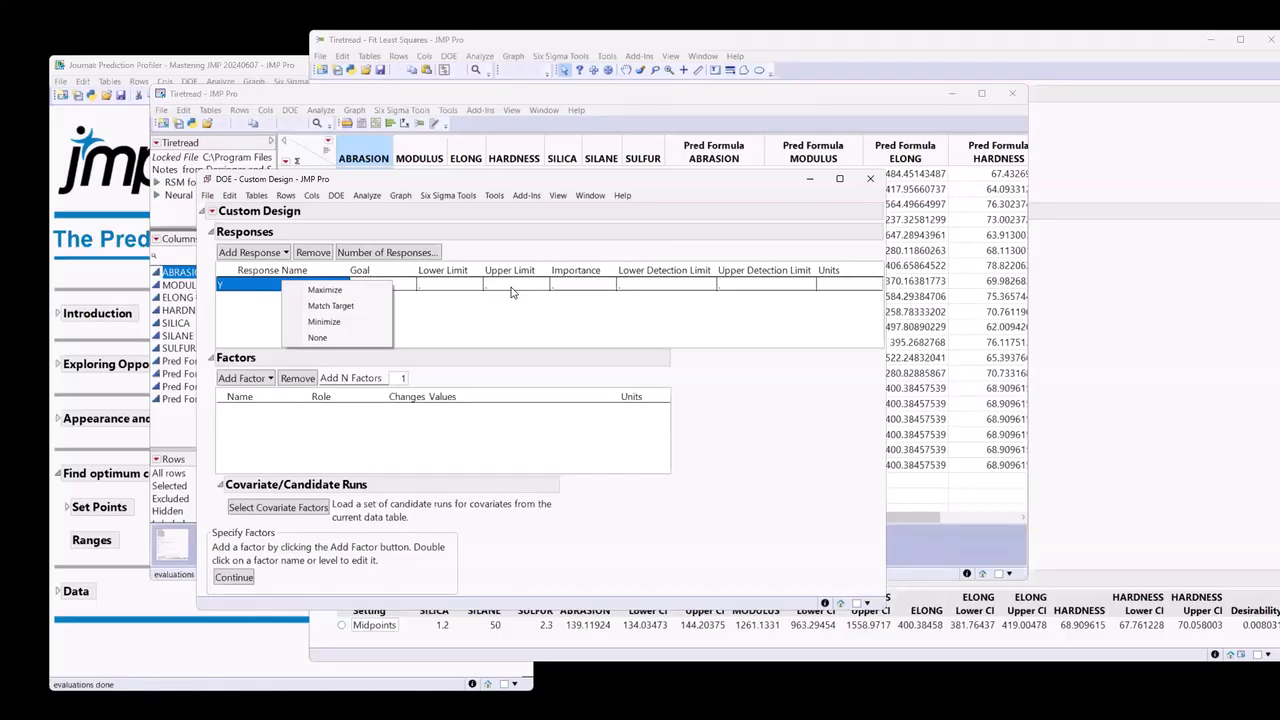
left_click(872, 186)
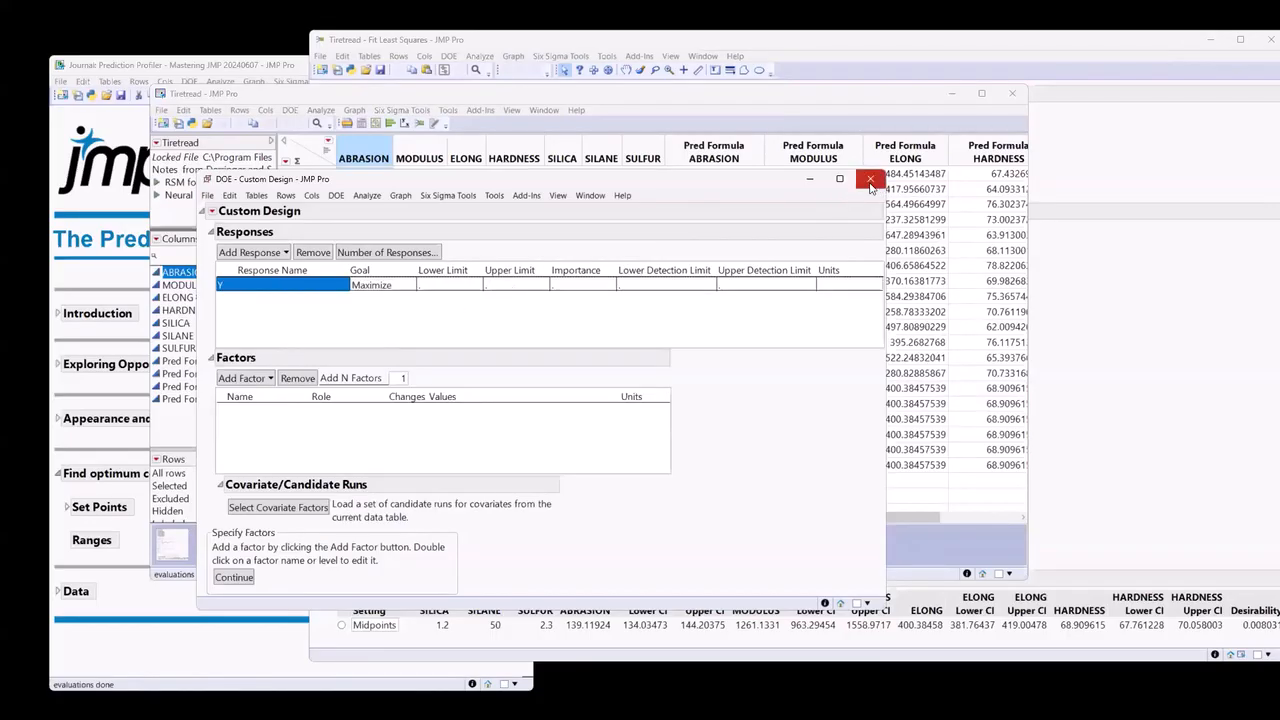
left_click(870, 183)
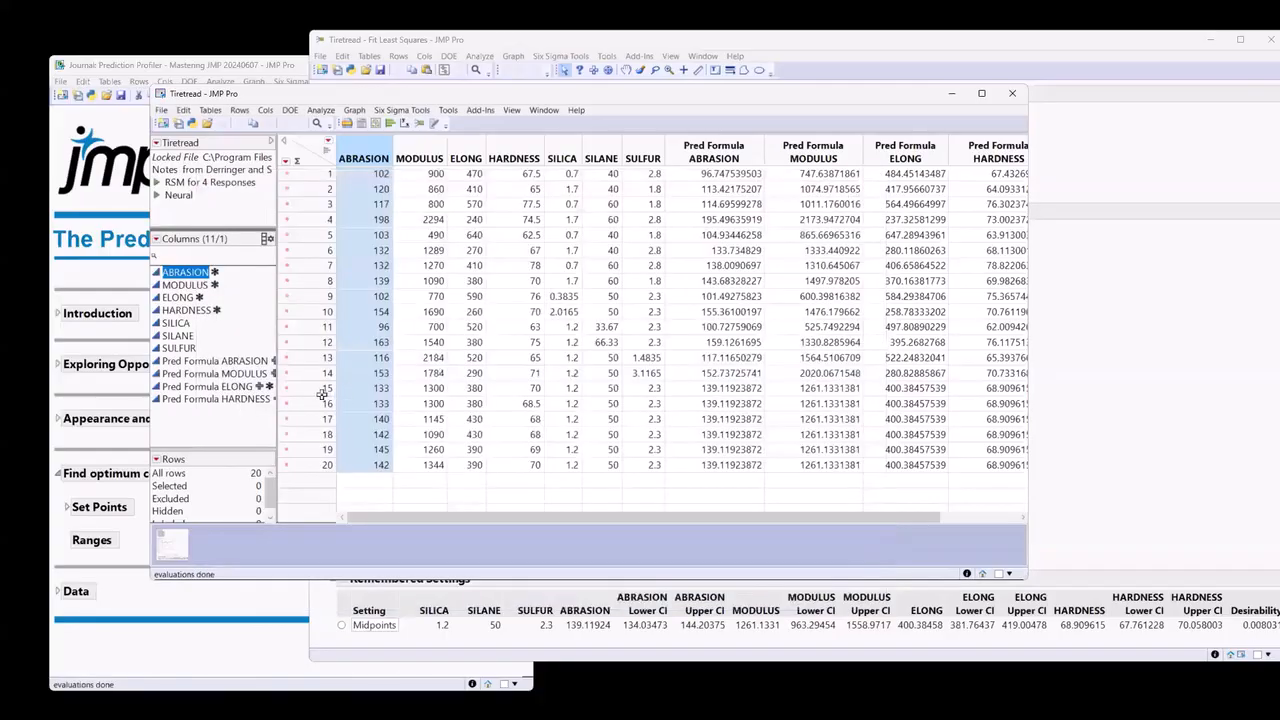
Open the Columns Manager and narrow its list to ABRASION, MODULUS, ELONG and HARDNESS to review their response limits.
left_click(201, 443)
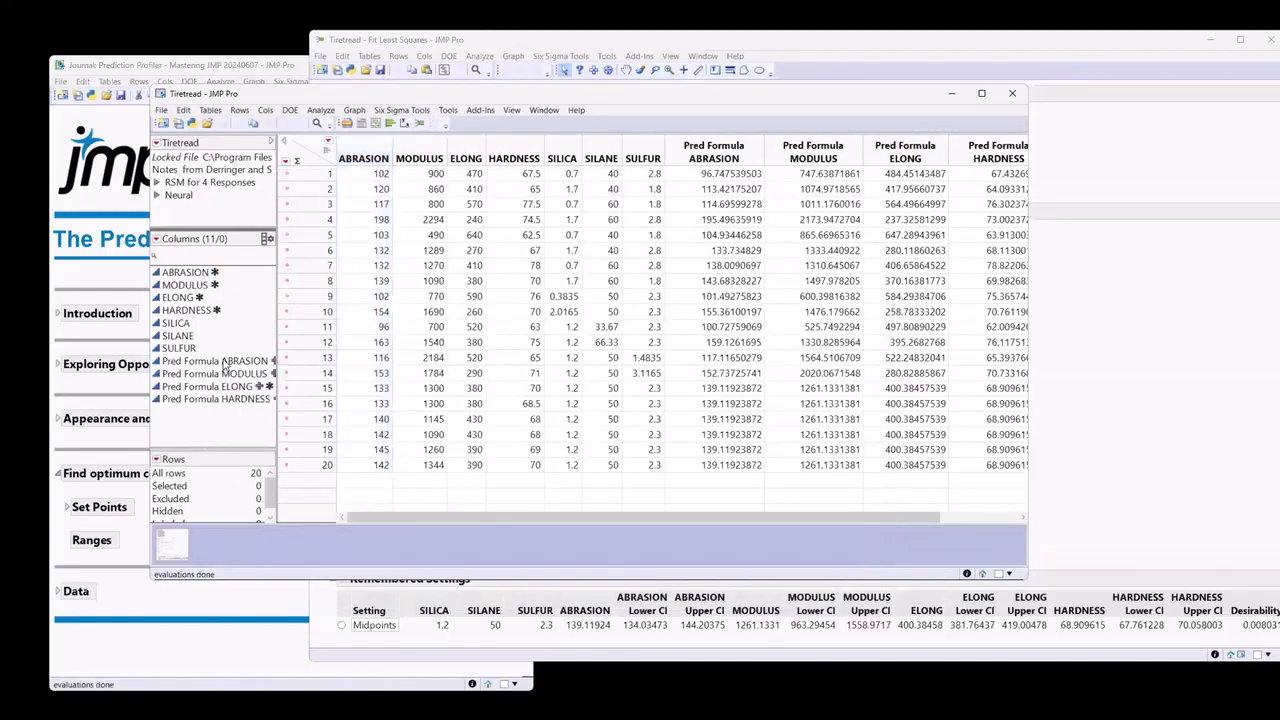
left_click(266, 242)
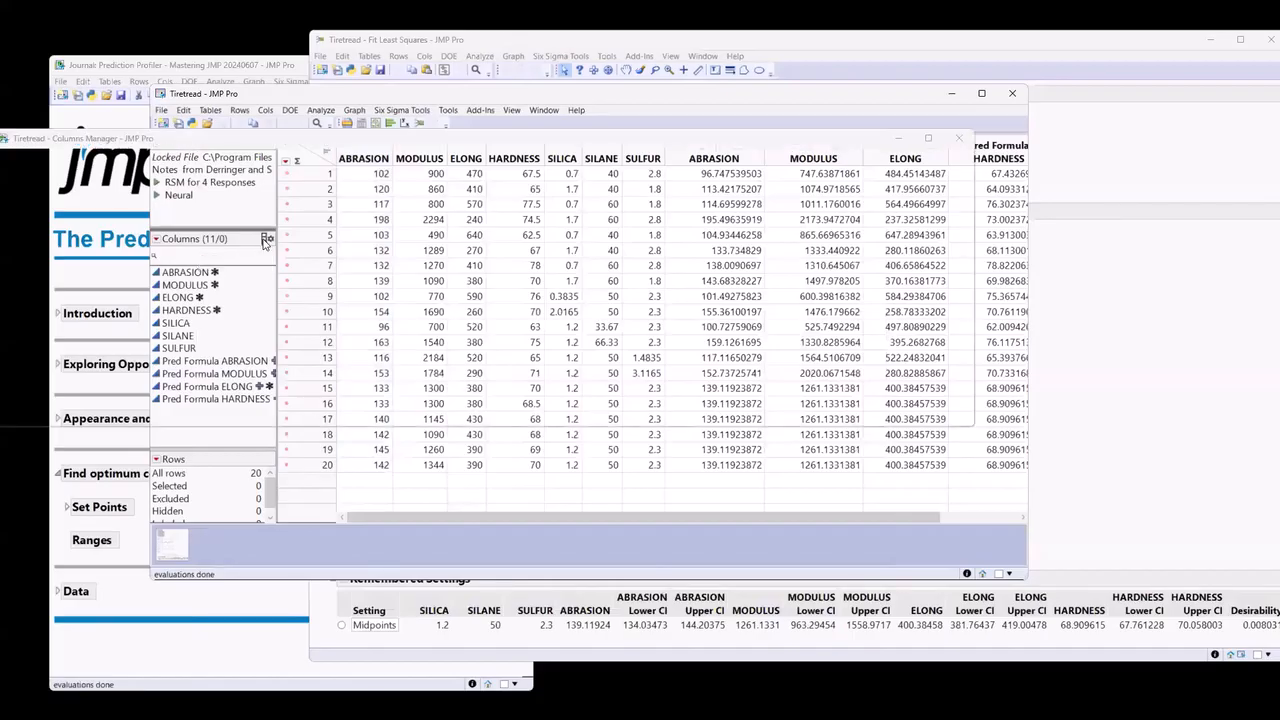
left_click_drag(283, 148, 371, 174)
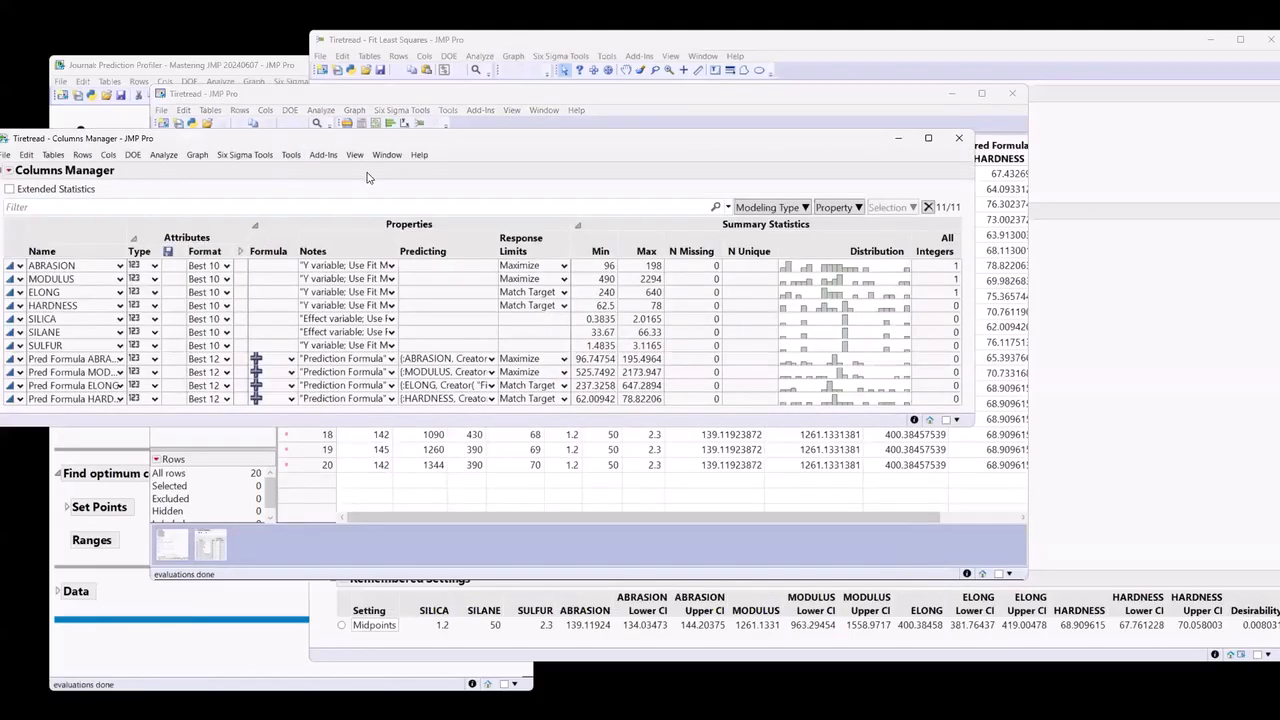
left_click_drag(150, 345, 155, 425)
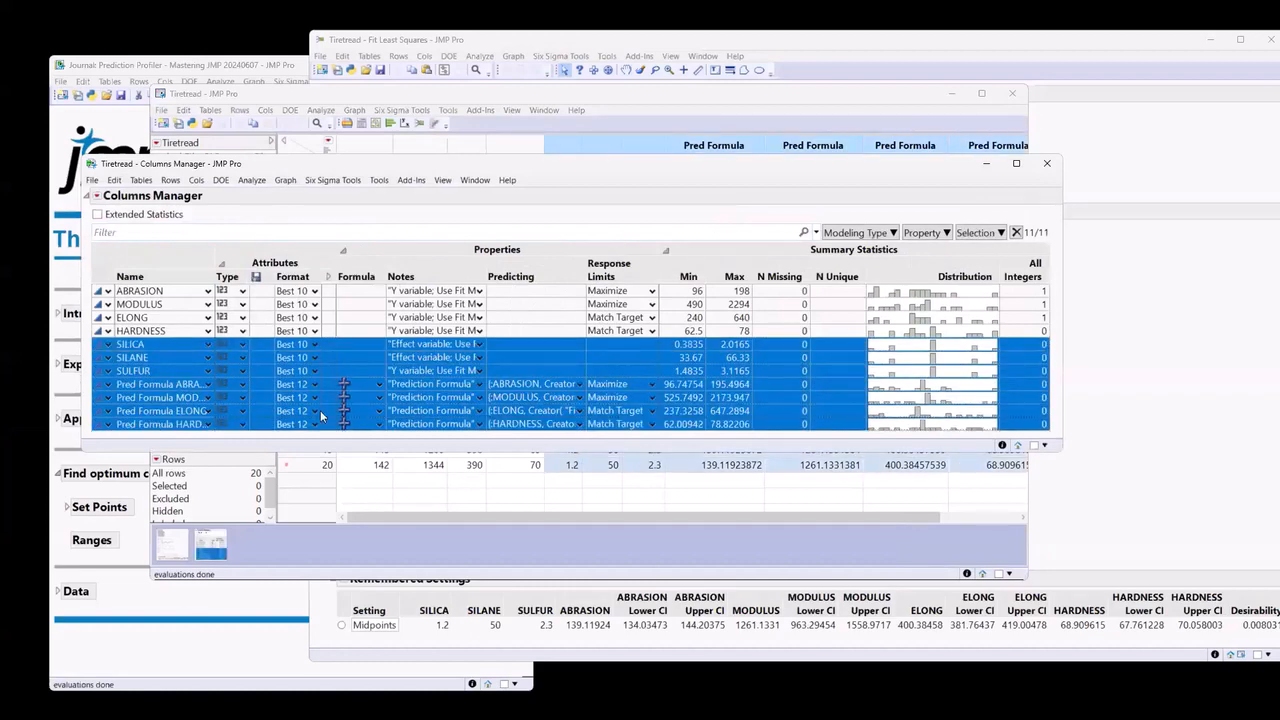
left_click(970, 236)
left_click(929, 281)
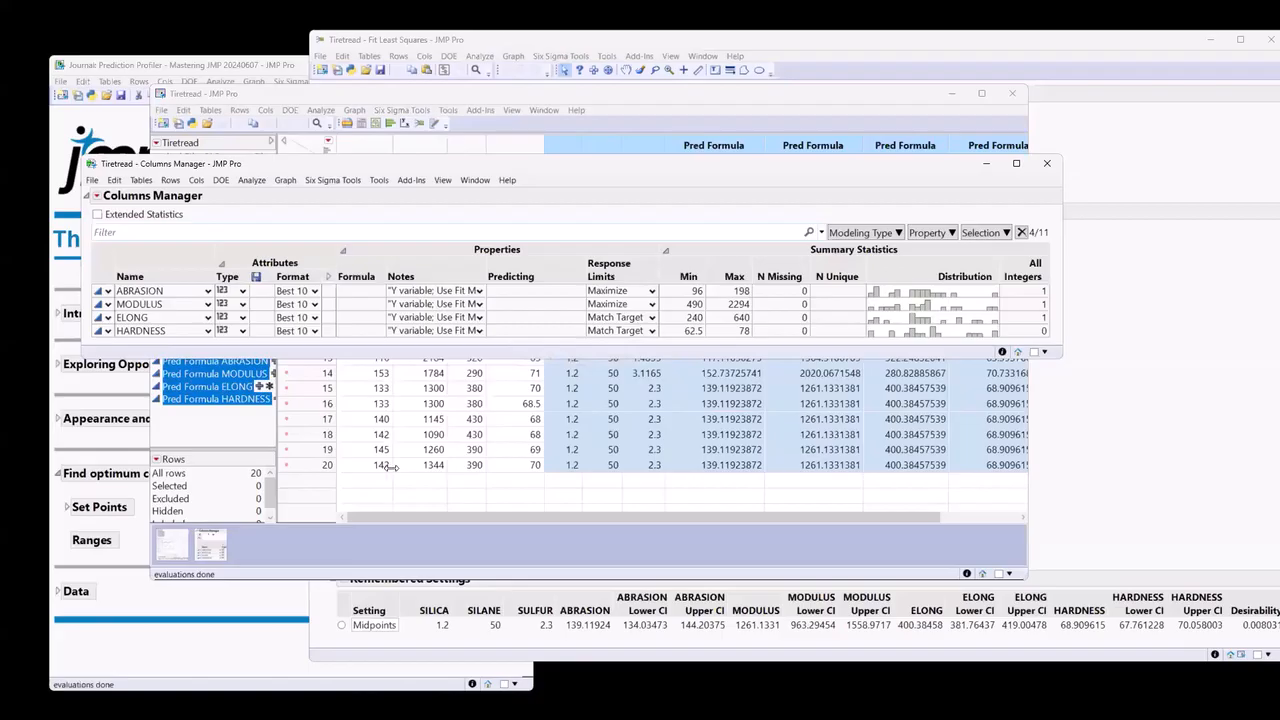
Put away the Columns Manager, Tiretread data table and journal windows, and narrow the Fit Least Squares report window.
left_click(1047, 163)
mouse_move(173, 551)
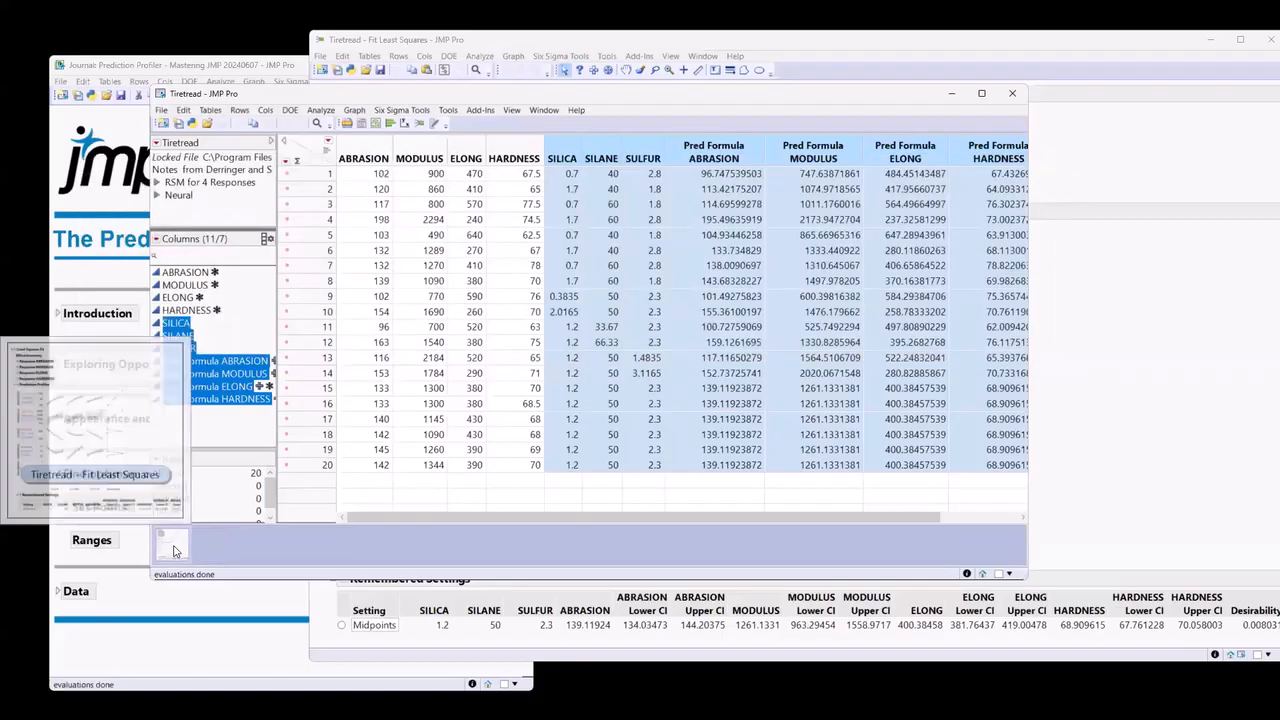
left_click(952, 93)
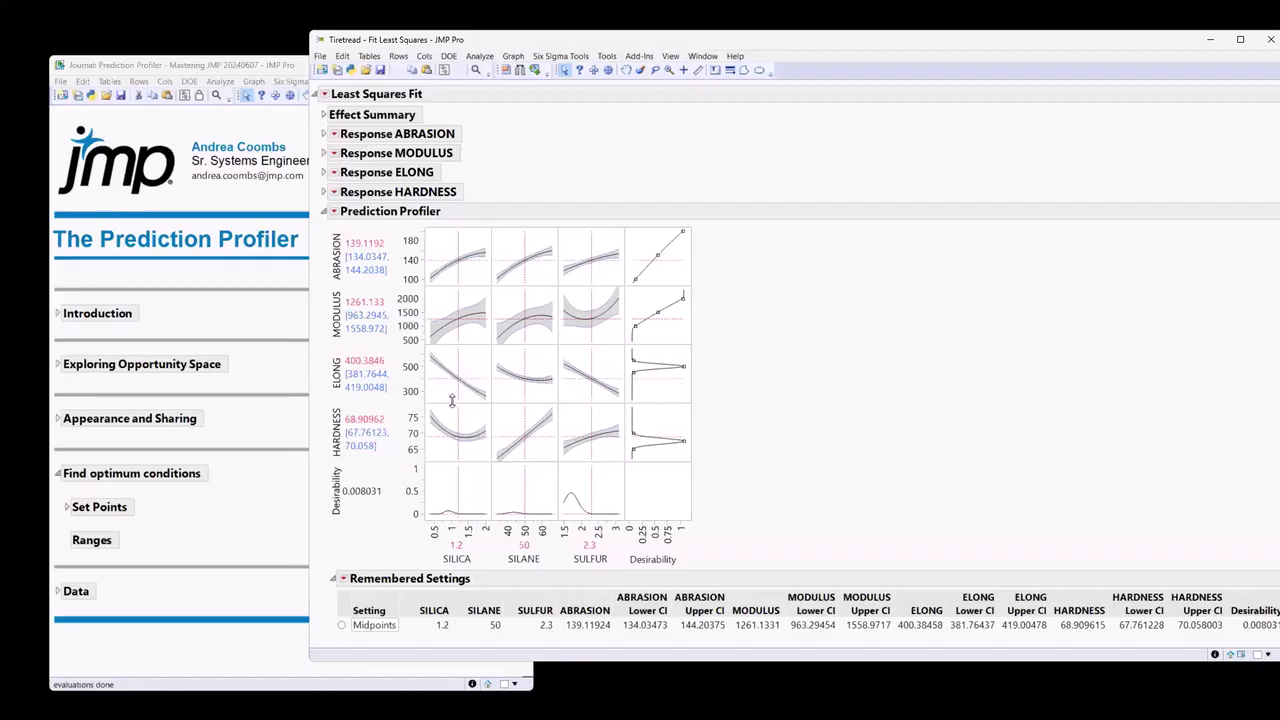
left_click(256, 668)
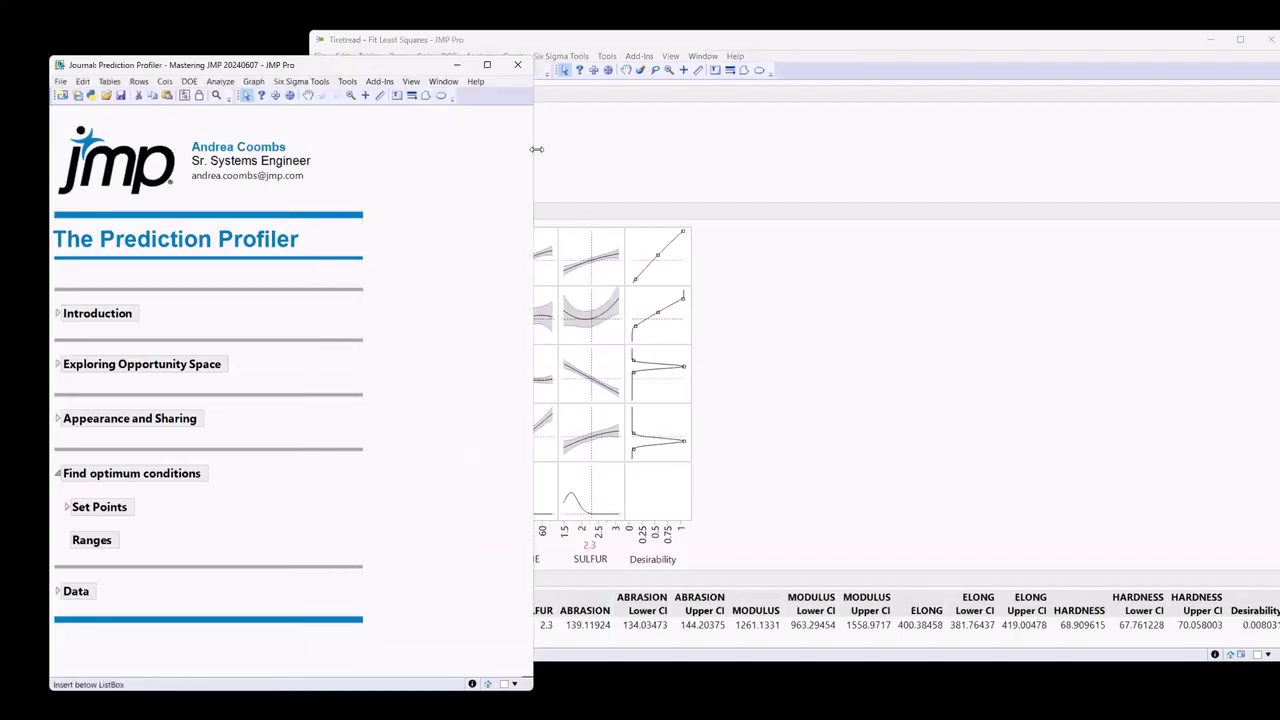
left_click(456, 64)
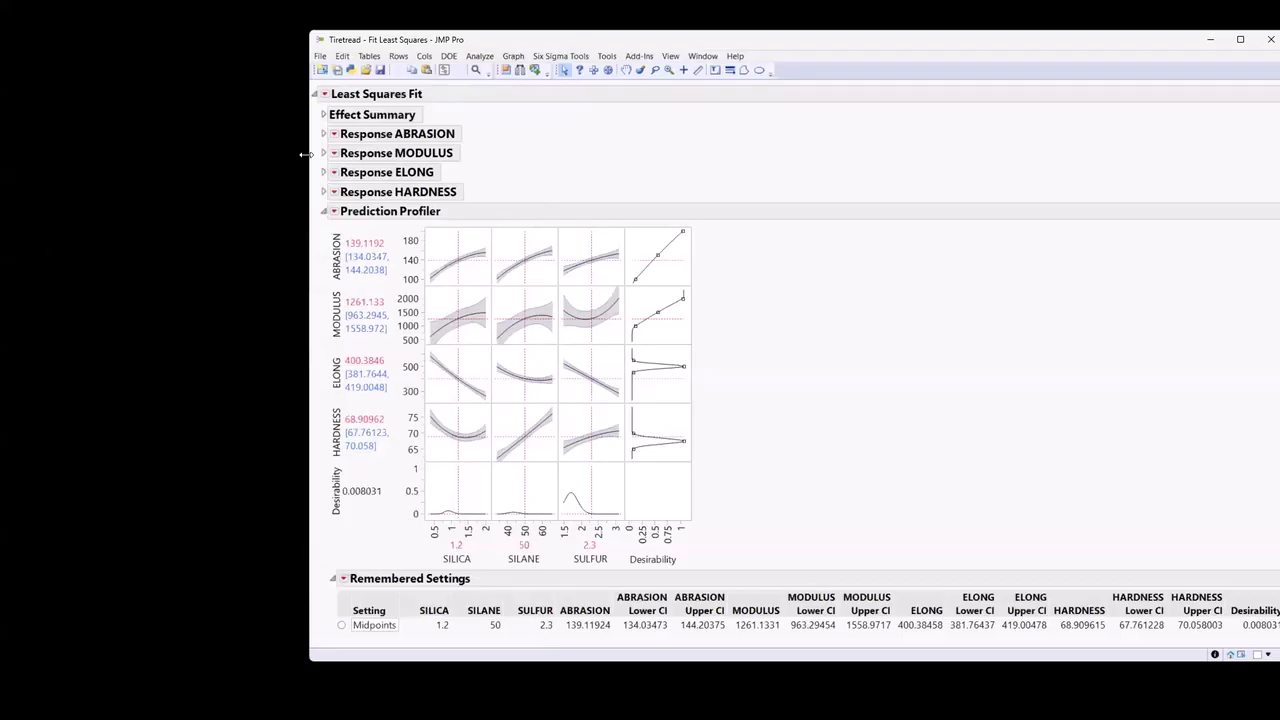
left_click_drag(305, 154, 470, 154)
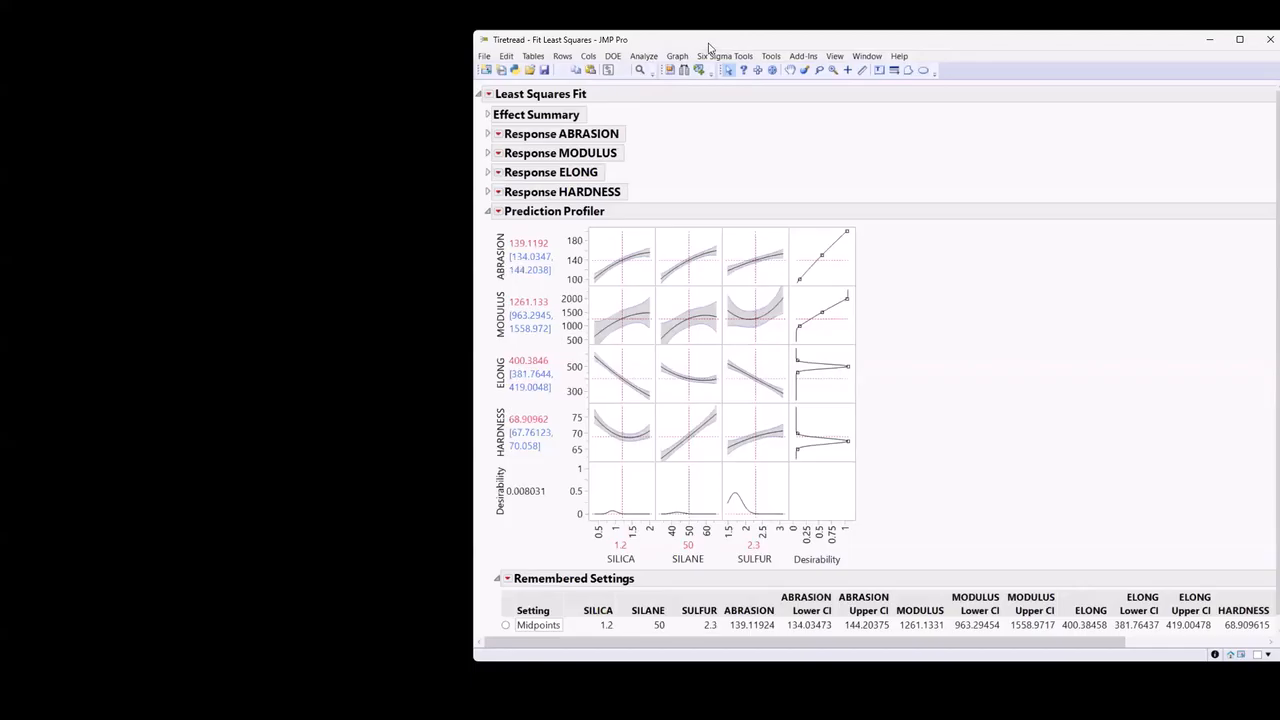
Launch Manage Limits with ABRASION, MODULUS, ELONG and HARDNESS as process variables, and place its window beside the Fit Least Squares report.
left_click(643, 56)
mouse_move(588, 246)
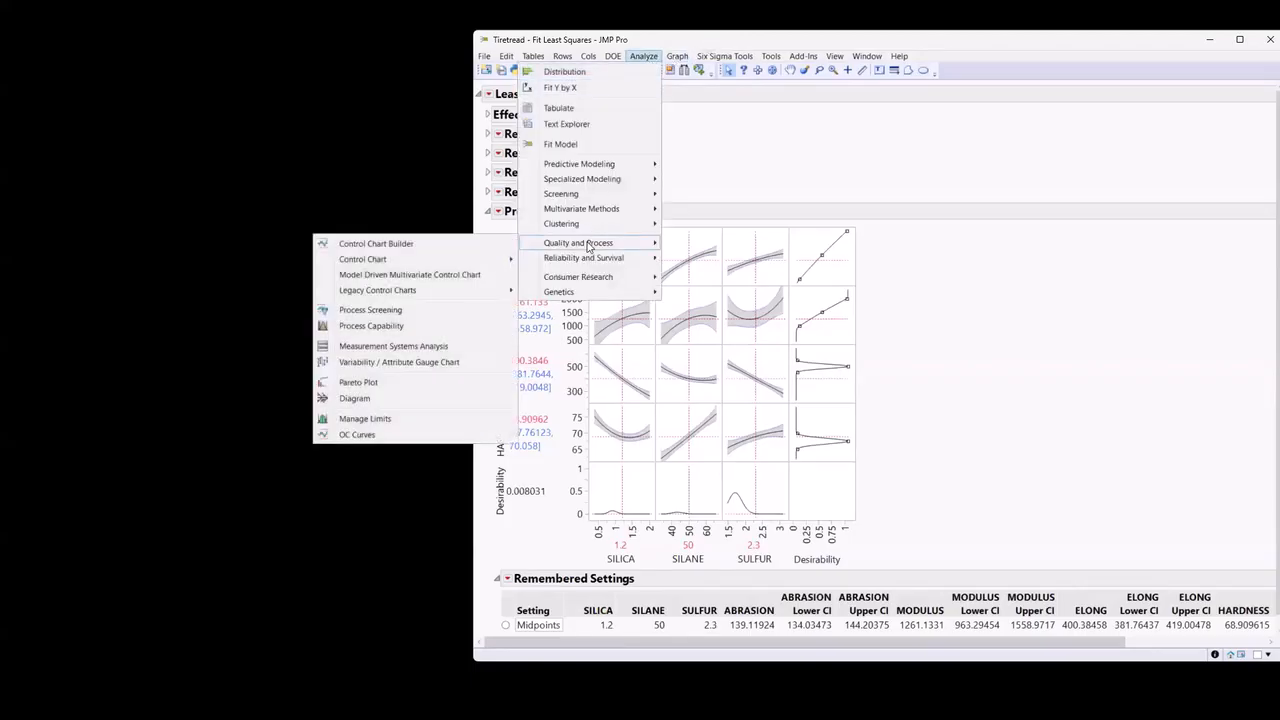
left_click(420, 418)
left_click_drag(600, 135, 600, 191)
left_click(604, 178)
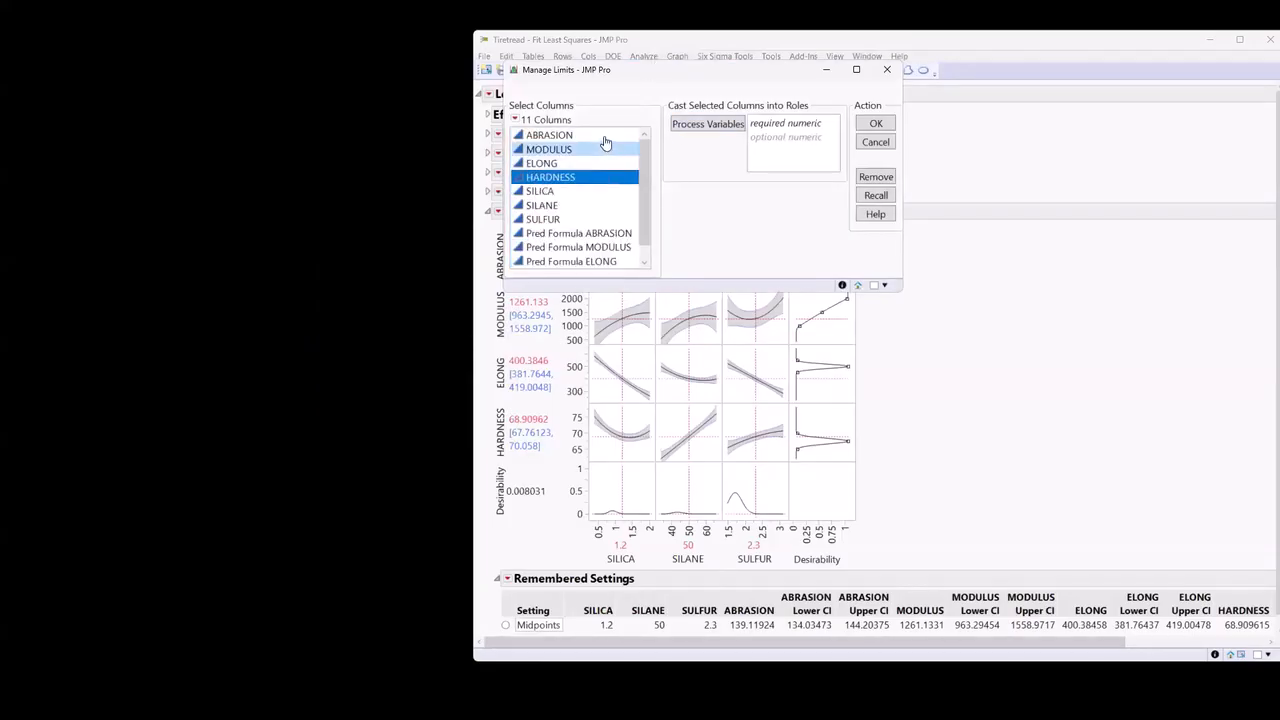
left_click_drag(604, 137, 603, 179)
left_click(702, 123)
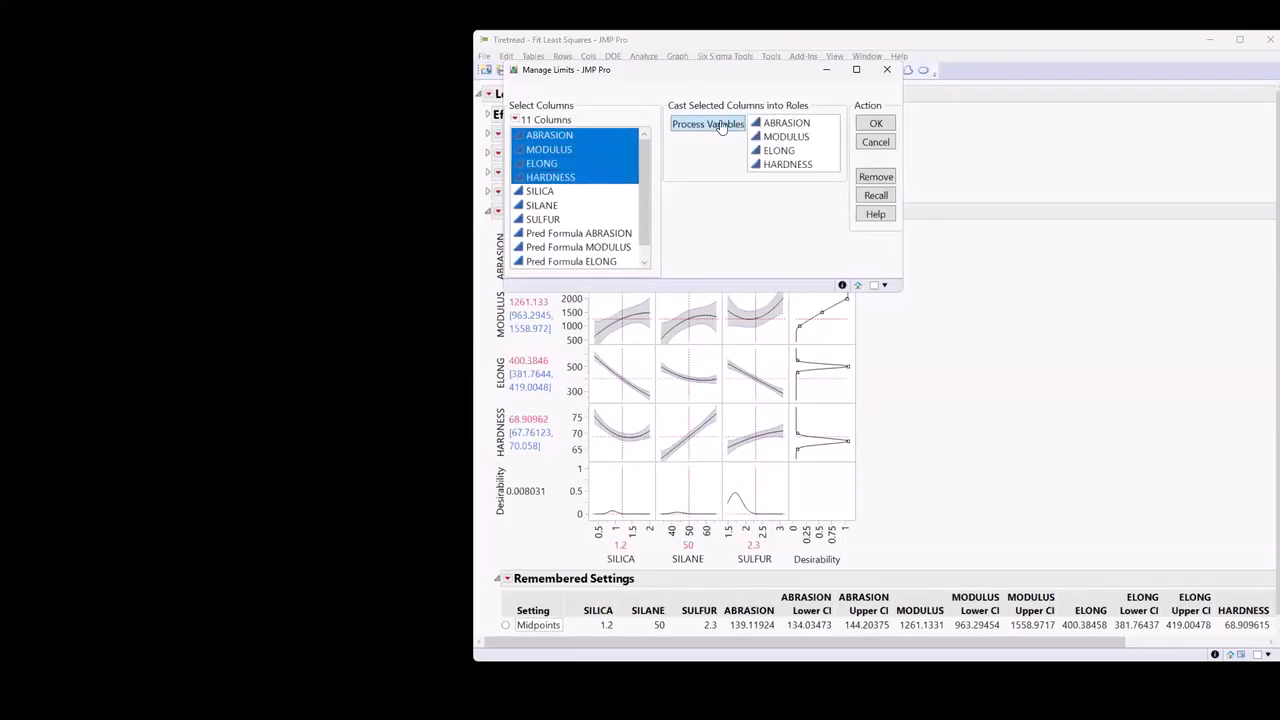
left_click(876, 123)
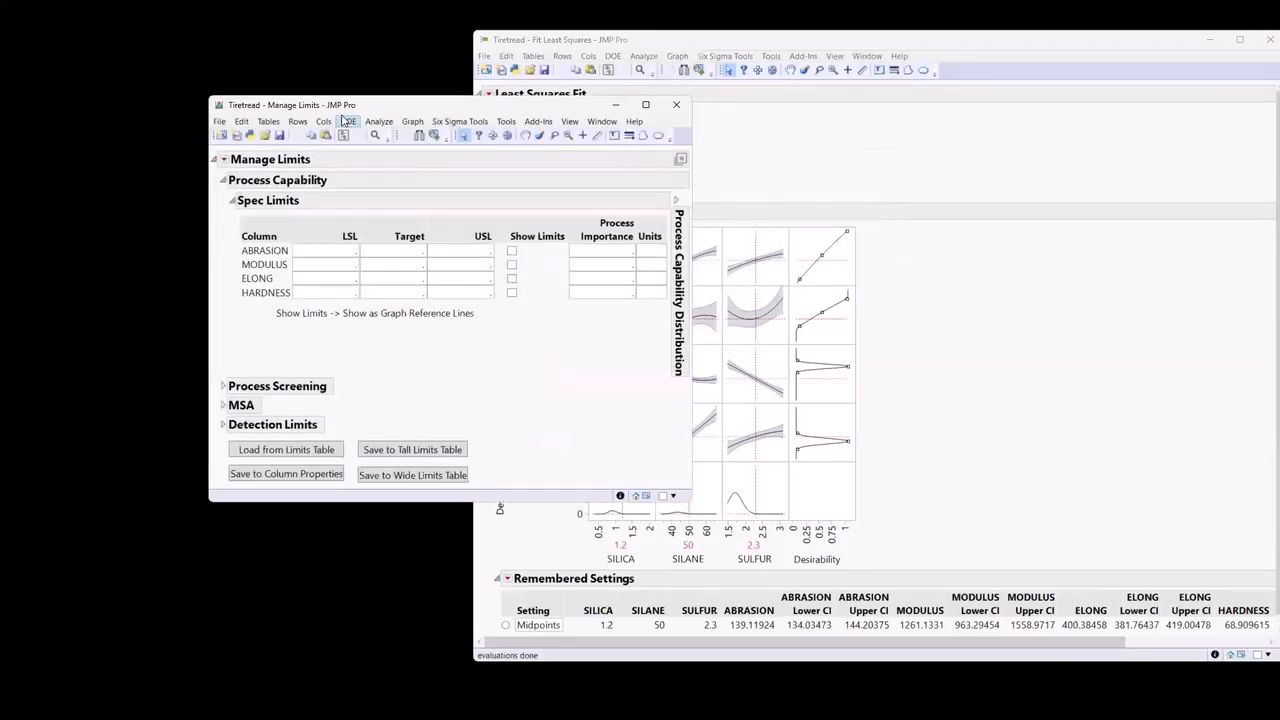
left_click_drag(343, 110, 168, 46)
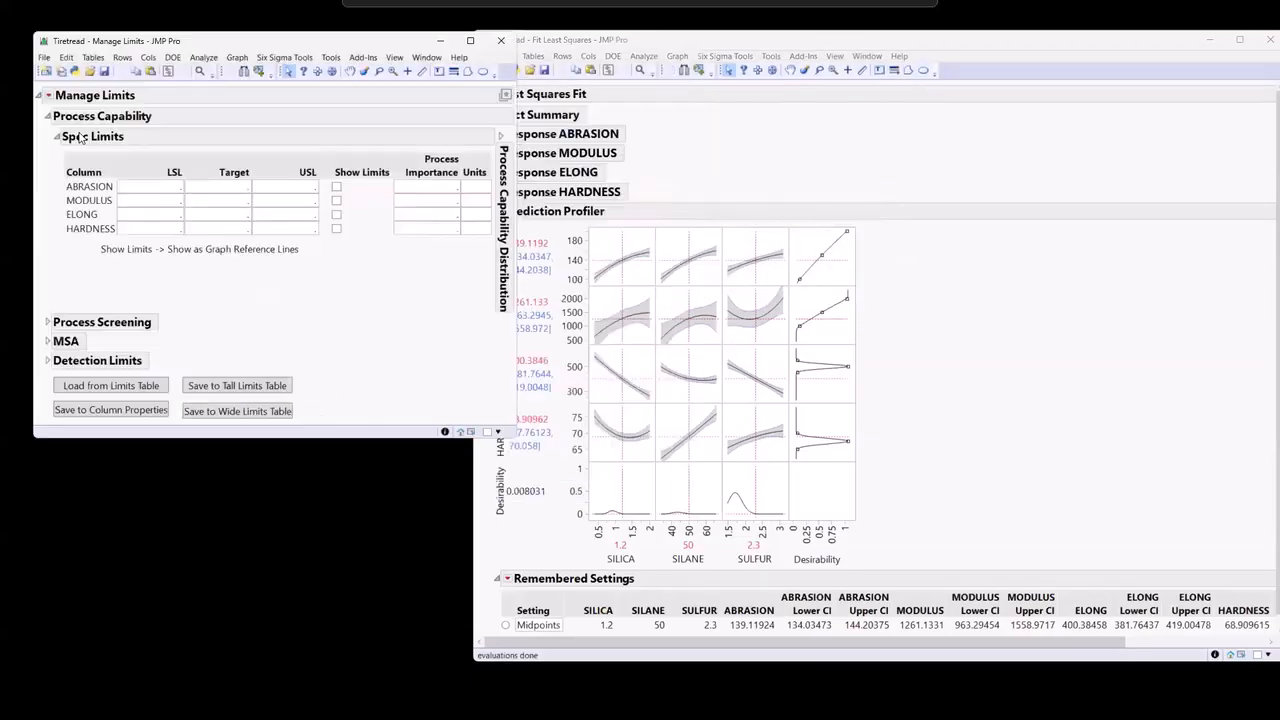
Set the lower spec limits to 100 for ABRASION and 800 for MODULUS.
left_click(168, 186)
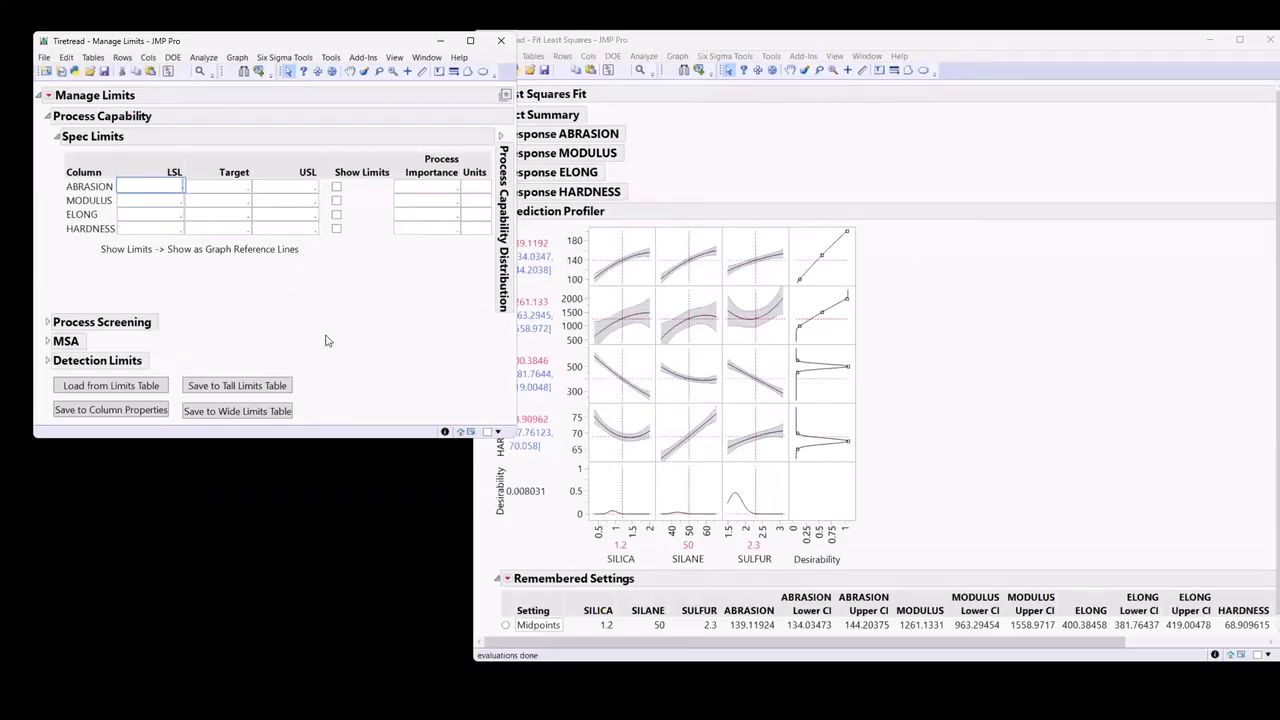
type("100")
left_click(157, 200)
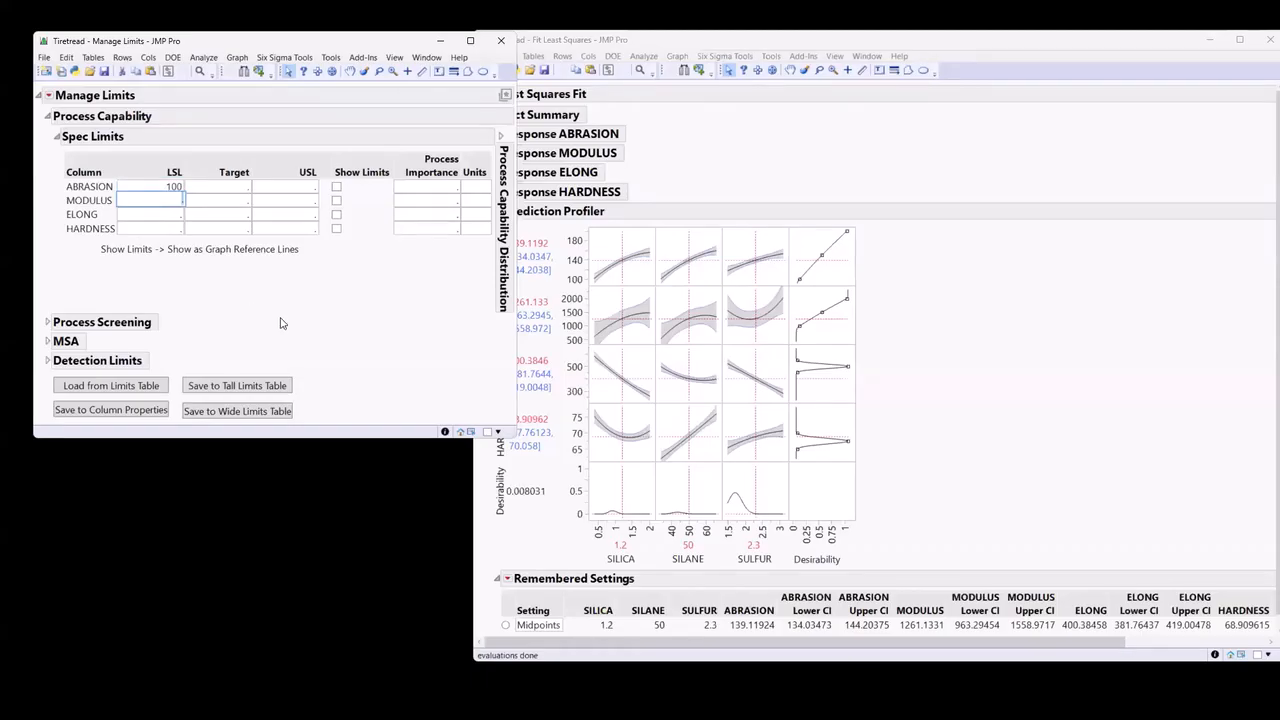
type("800")
key("Return")
Set the lower and upper spec limits to 400 and 600 for ELONG, and 60 and 75 for HARDNESS.
left_click(172, 212)
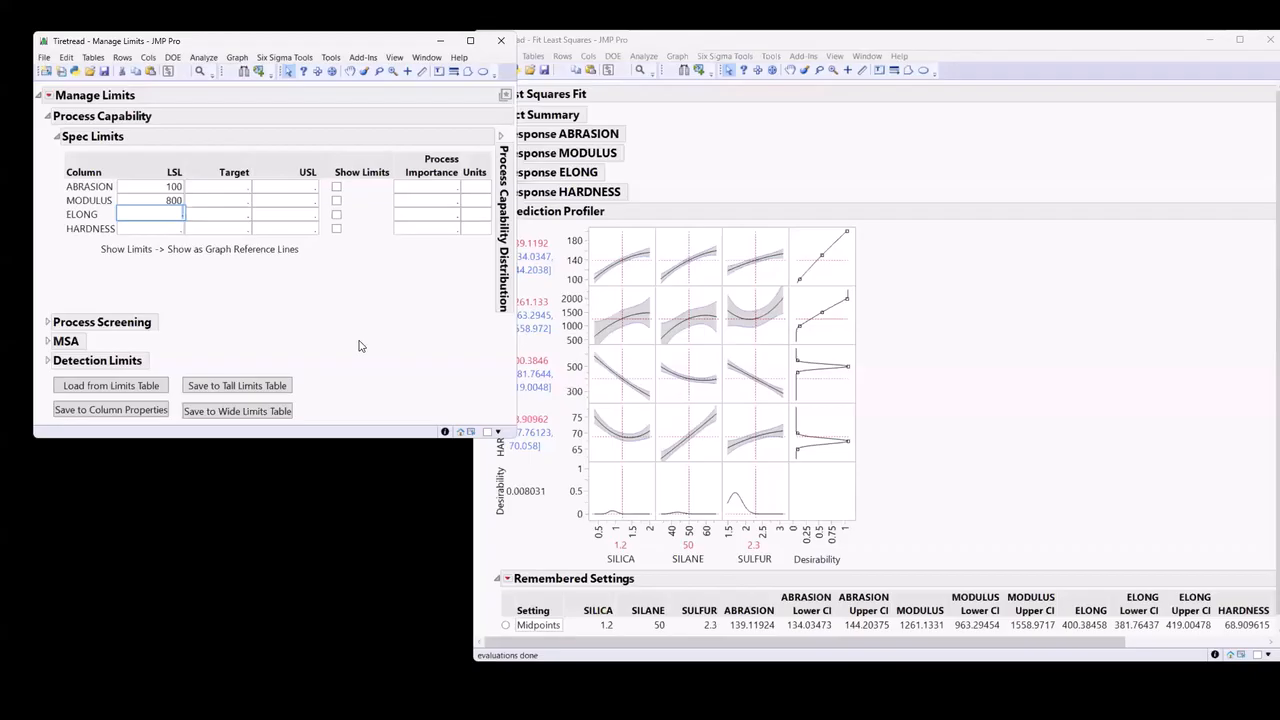
type("400")
left_click(300, 213)
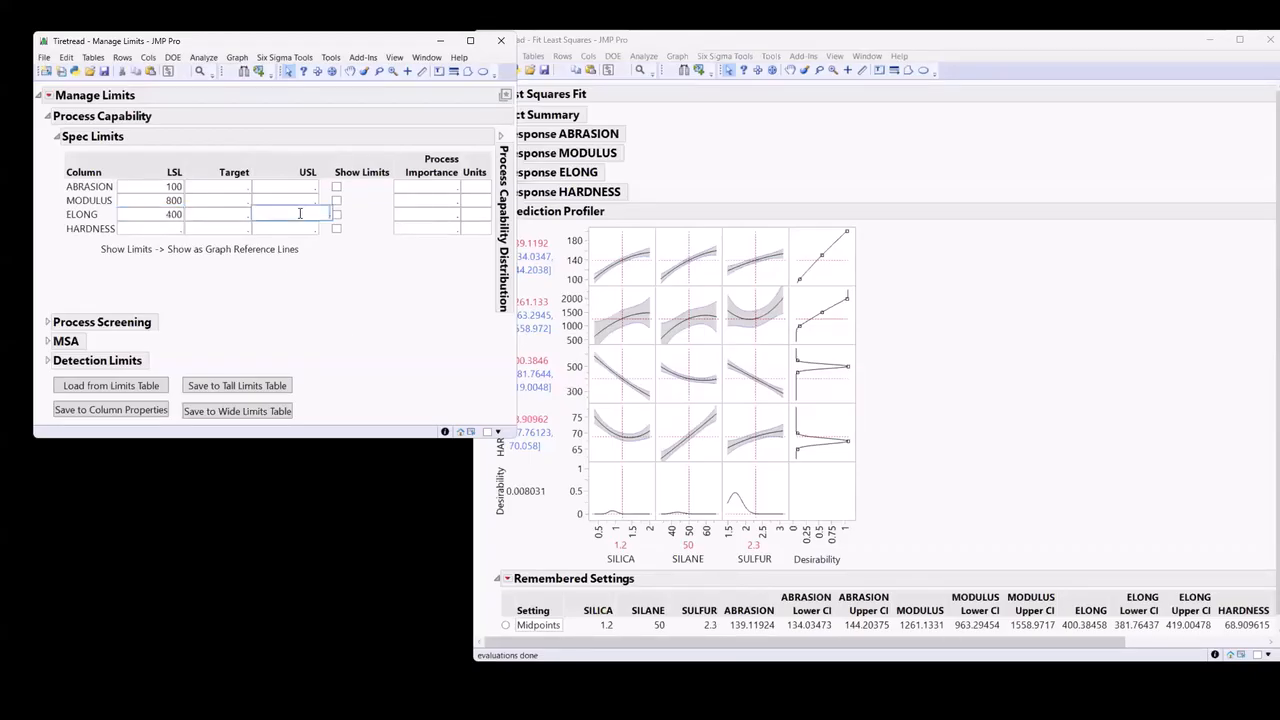
type("60")
left_click(147, 227)
type("60")
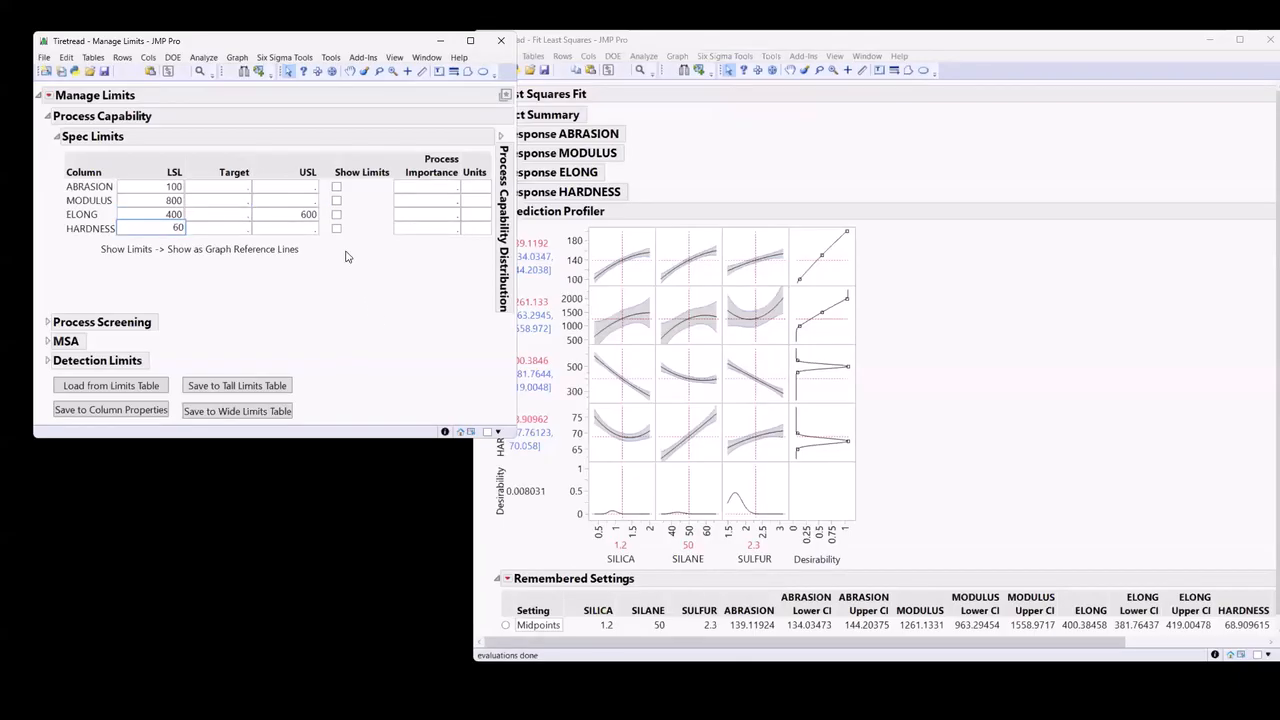
left_click(310, 227)
type("75")
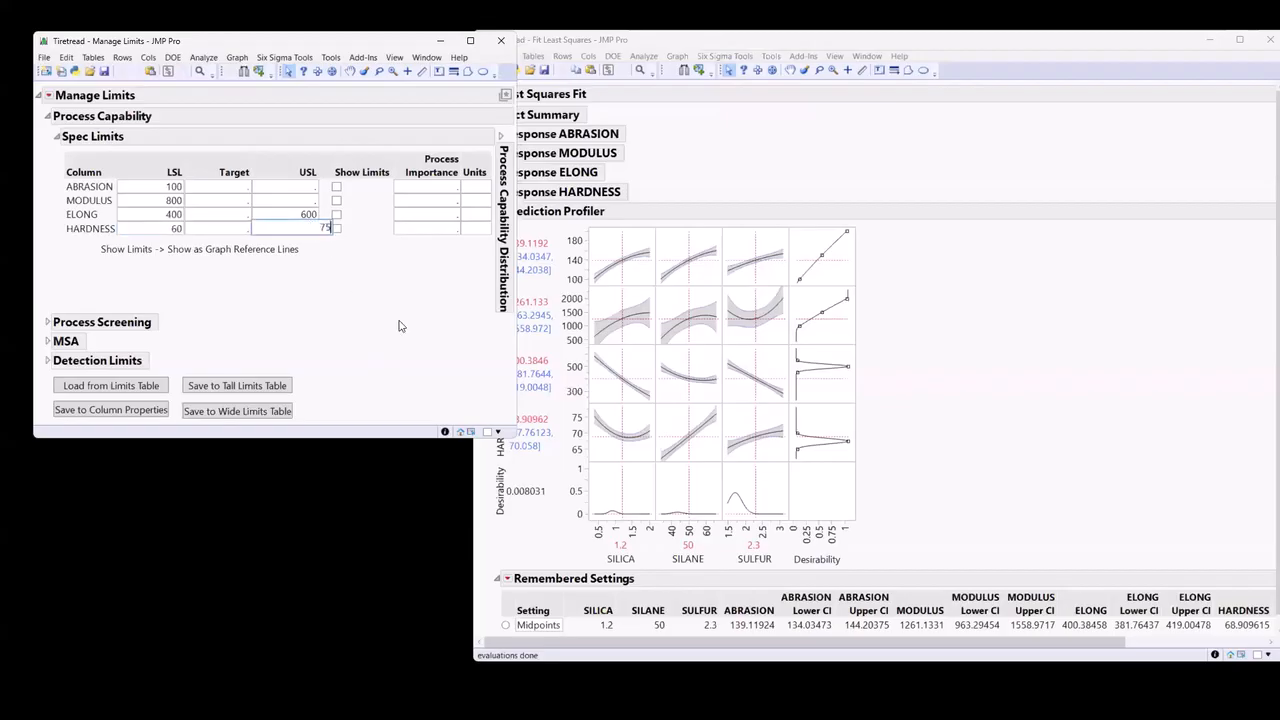
key("Return")
Turn on Automatic Recalc for the Least Squares Fit report.
left_click(963, 413)
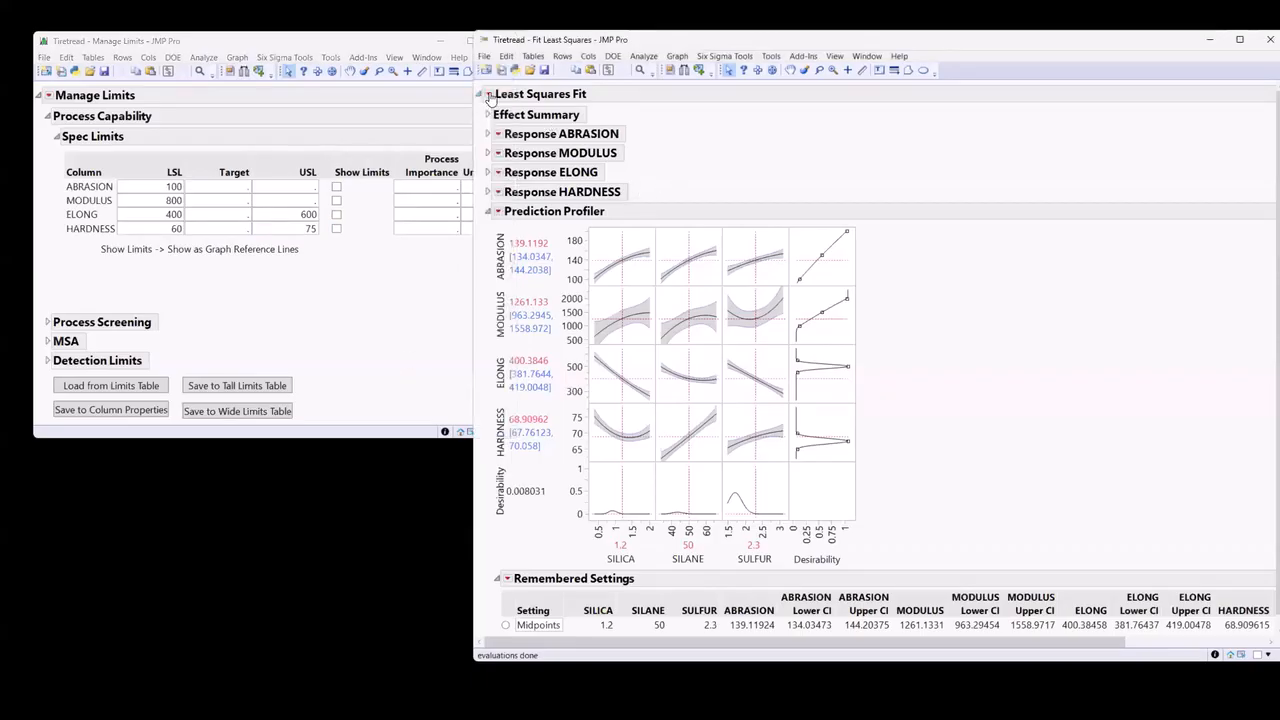
left_click(486, 95)
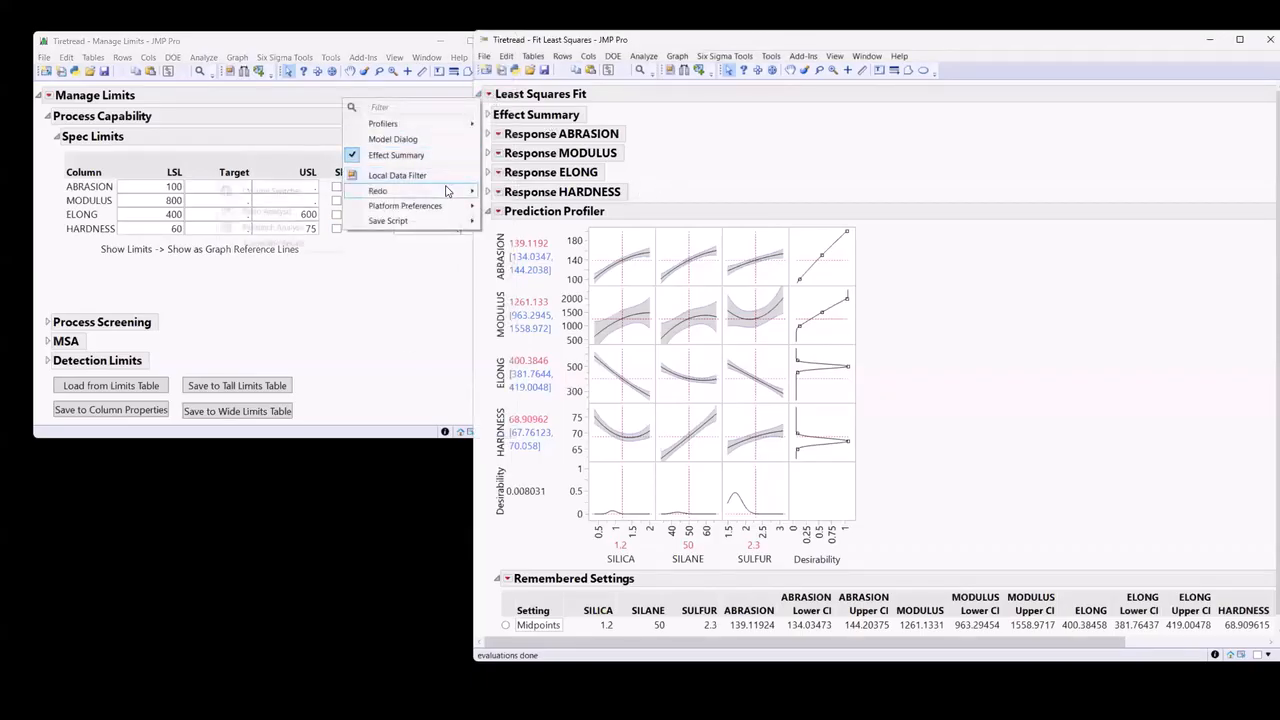
mouse_move(447, 191)
left_click(295, 244)
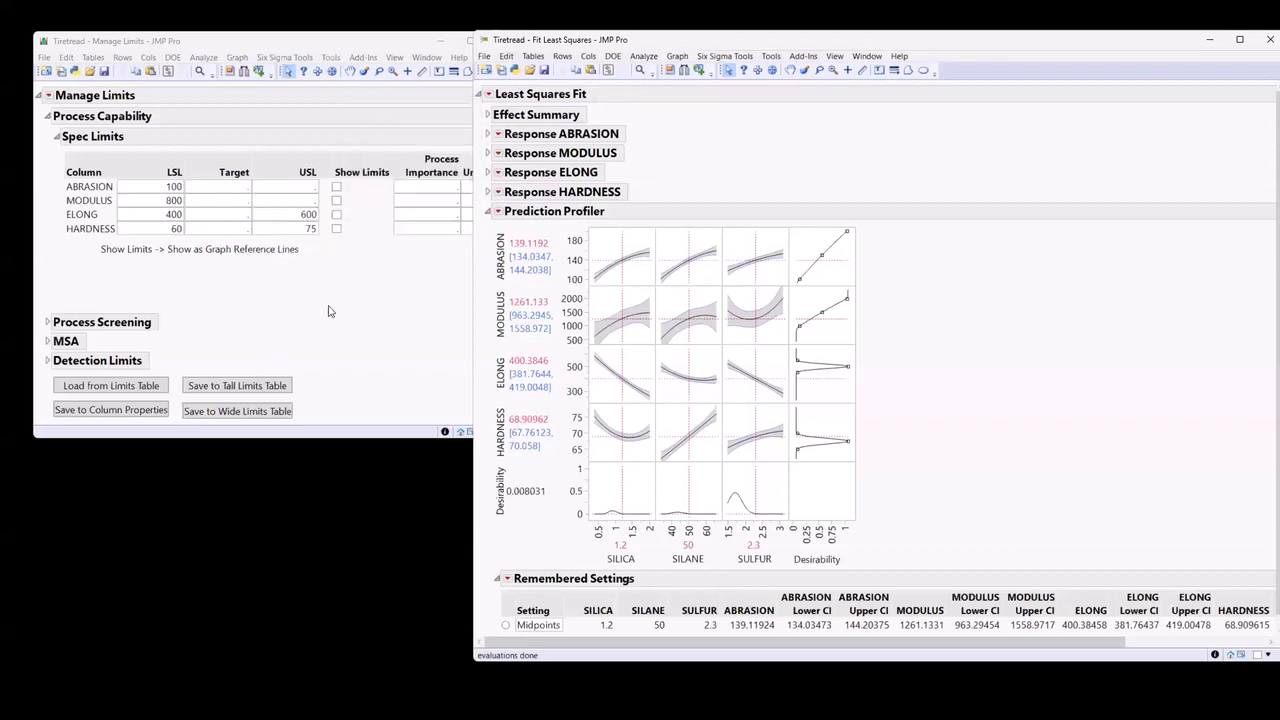
Enable Show Limits for all four responses and save the spec limits to the column properties to view them in the Prediction Profiler.
left_click(337, 201)
left_click(337, 214)
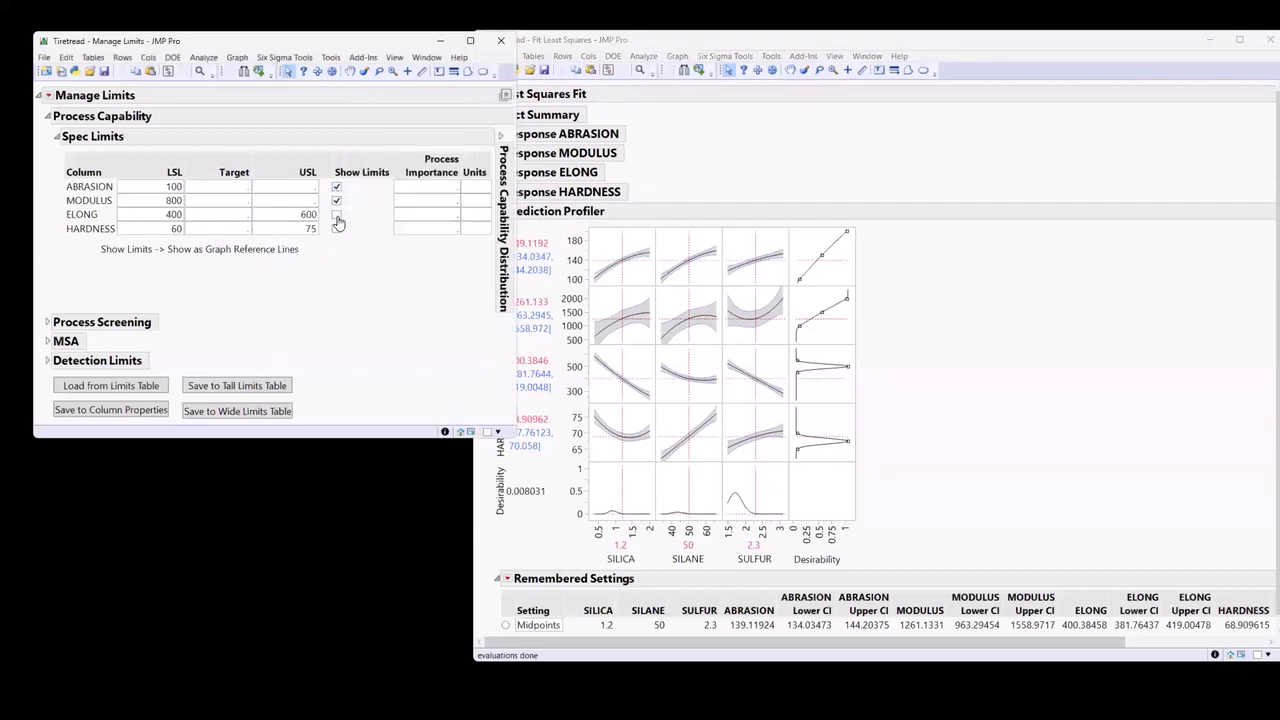
left_click(337, 228)
left_click(155, 409)
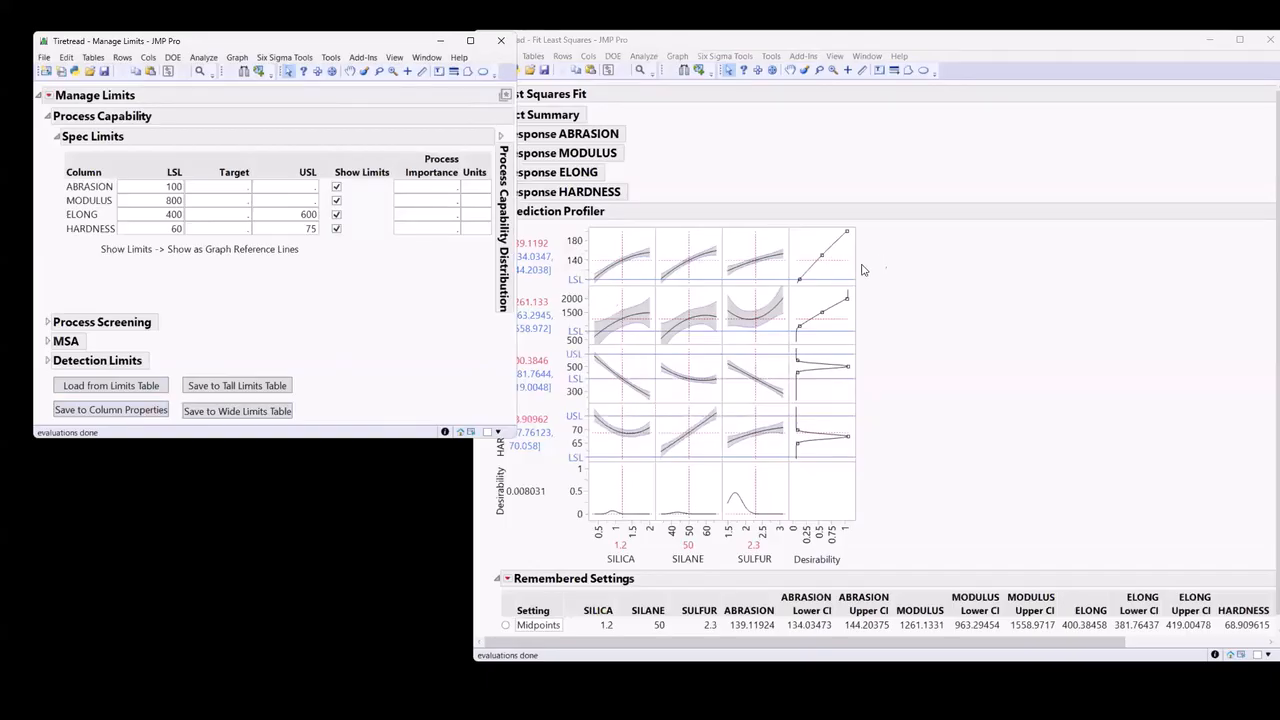
left_click(996, 297)
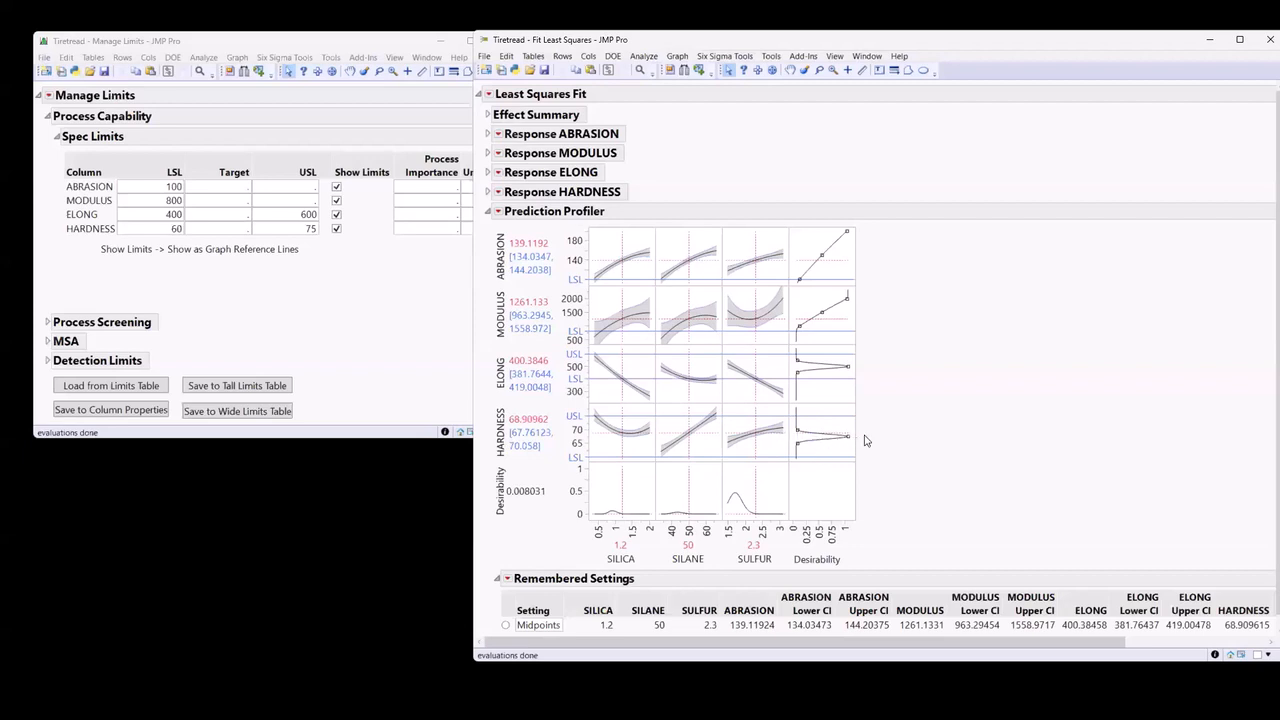
Turn off Show Limits for HARDNESS, ELONG, MODULUS and ABRASION, and save the change to the column properties.
left_click(360, 364)
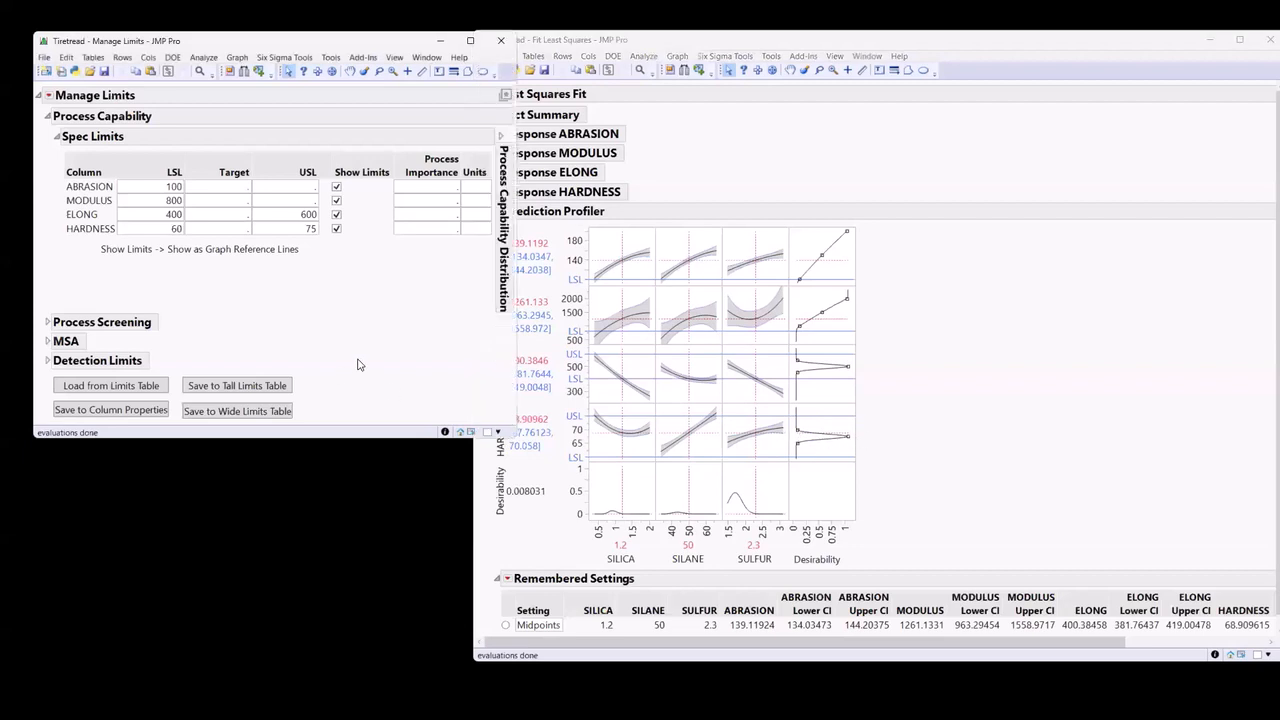
left_click(336, 228)
left_click(336, 214)
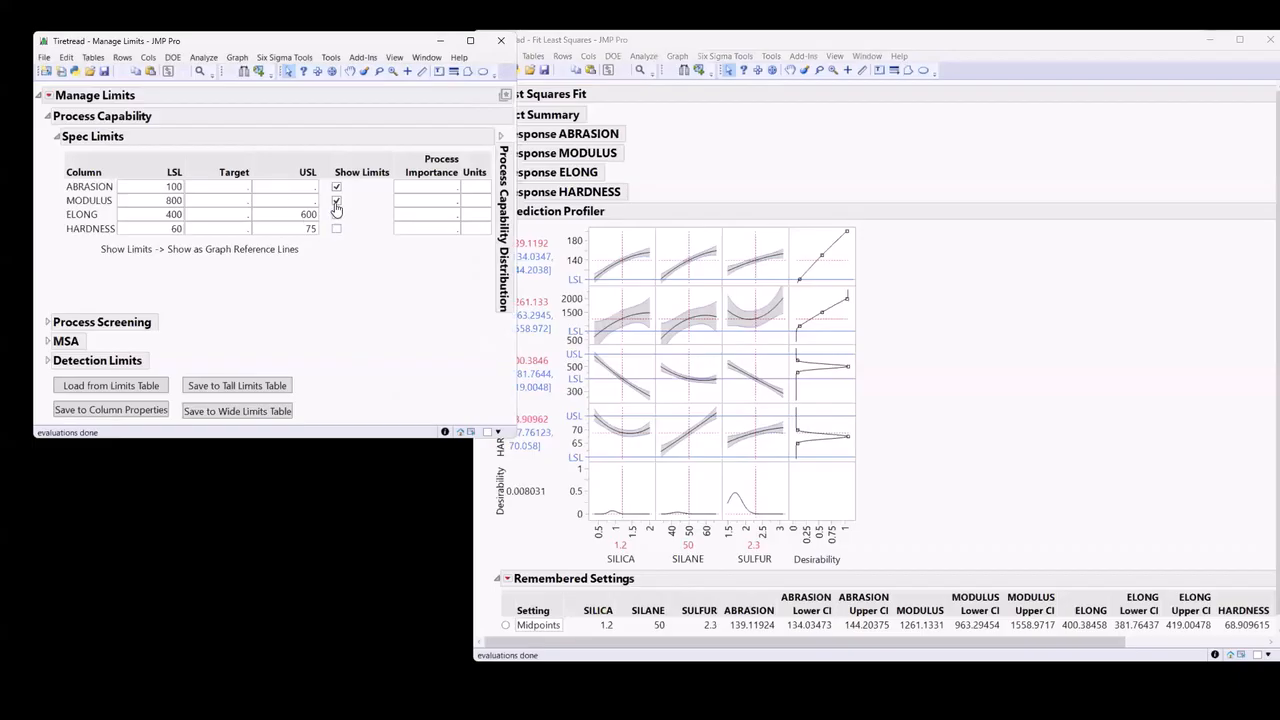
left_click(336, 200)
left_click(336, 189)
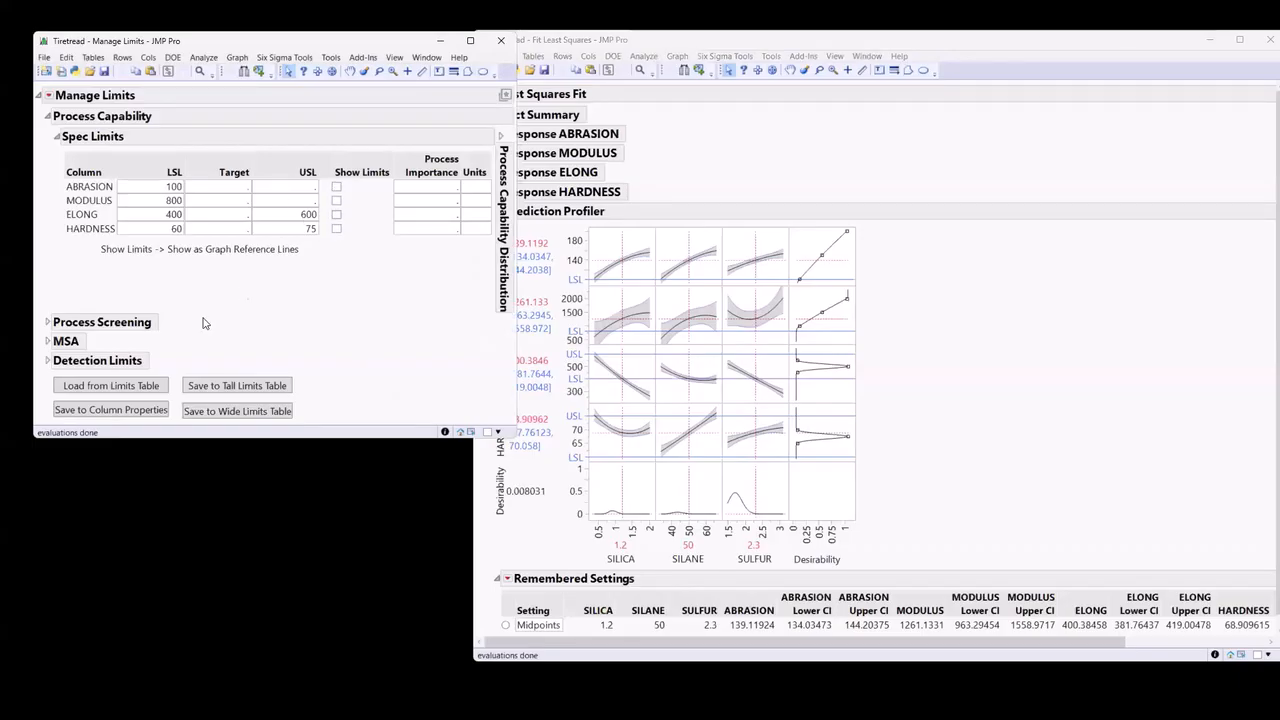
left_click(146, 410)
Run Maximize Desirability in the Prediction Profiler and reposition the Fit Least Squares report window.
left_click(1034, 358)
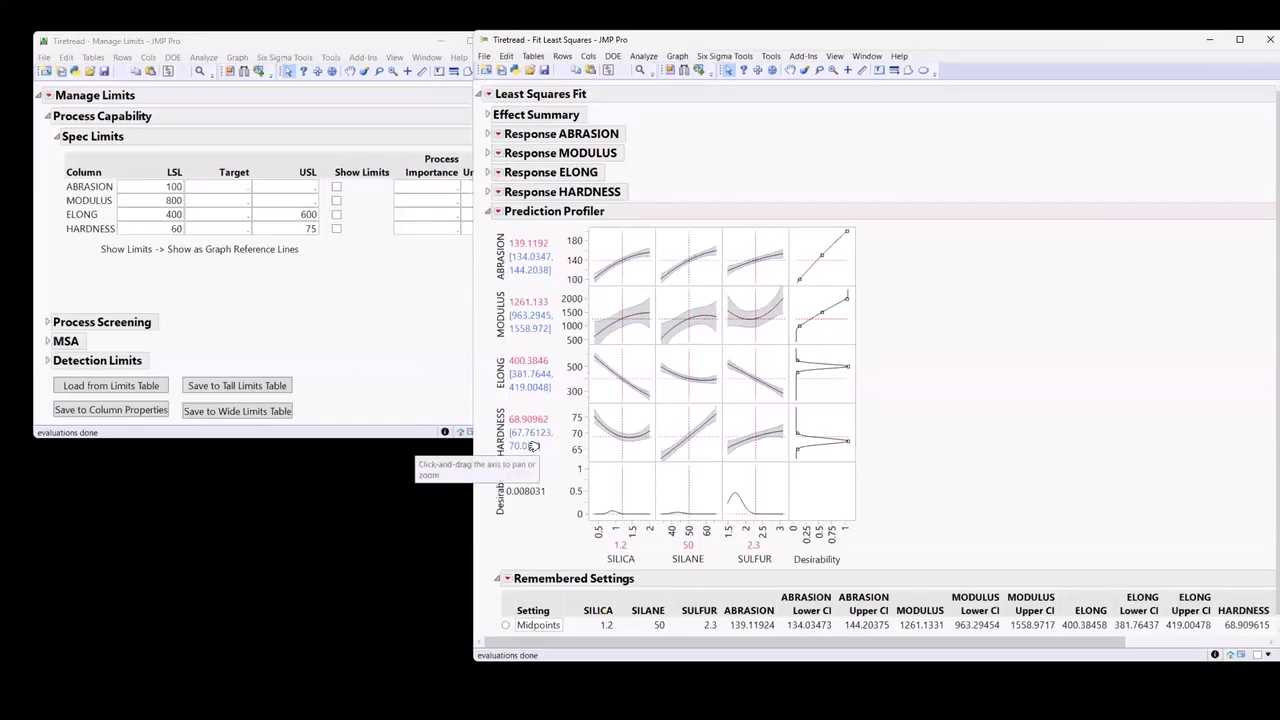
left_click(499, 212)
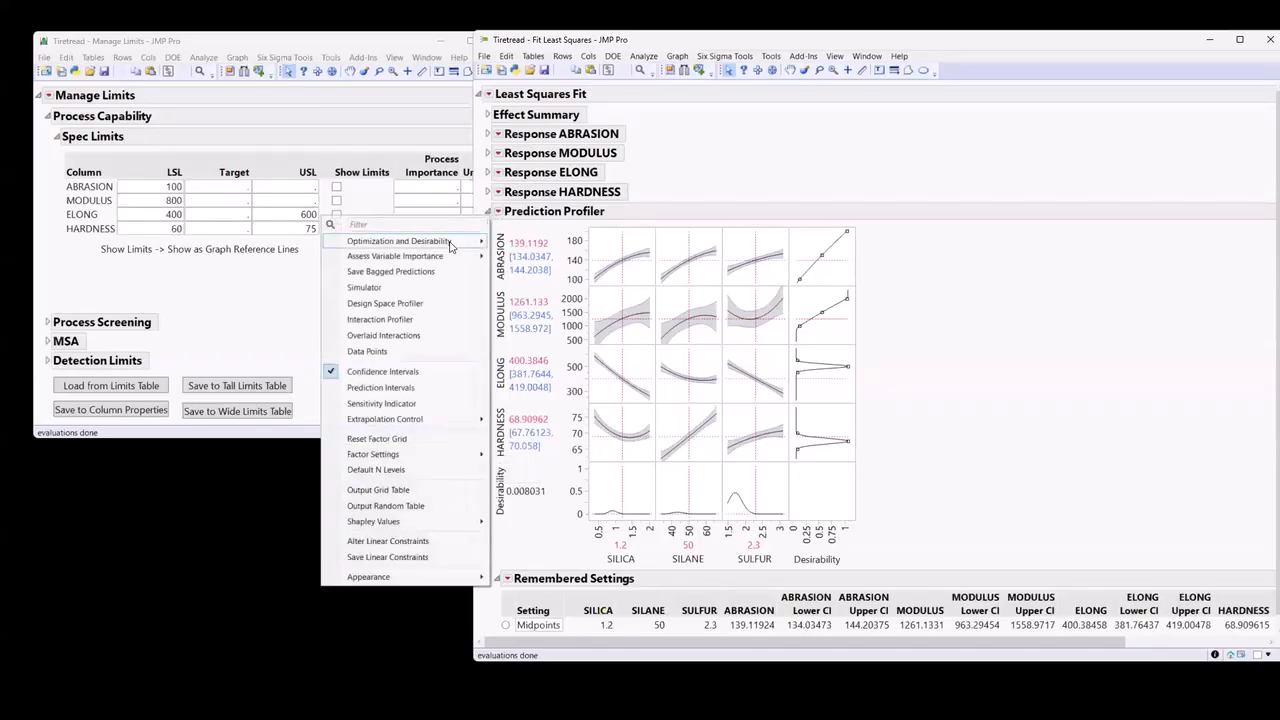
mouse_move(450, 246)
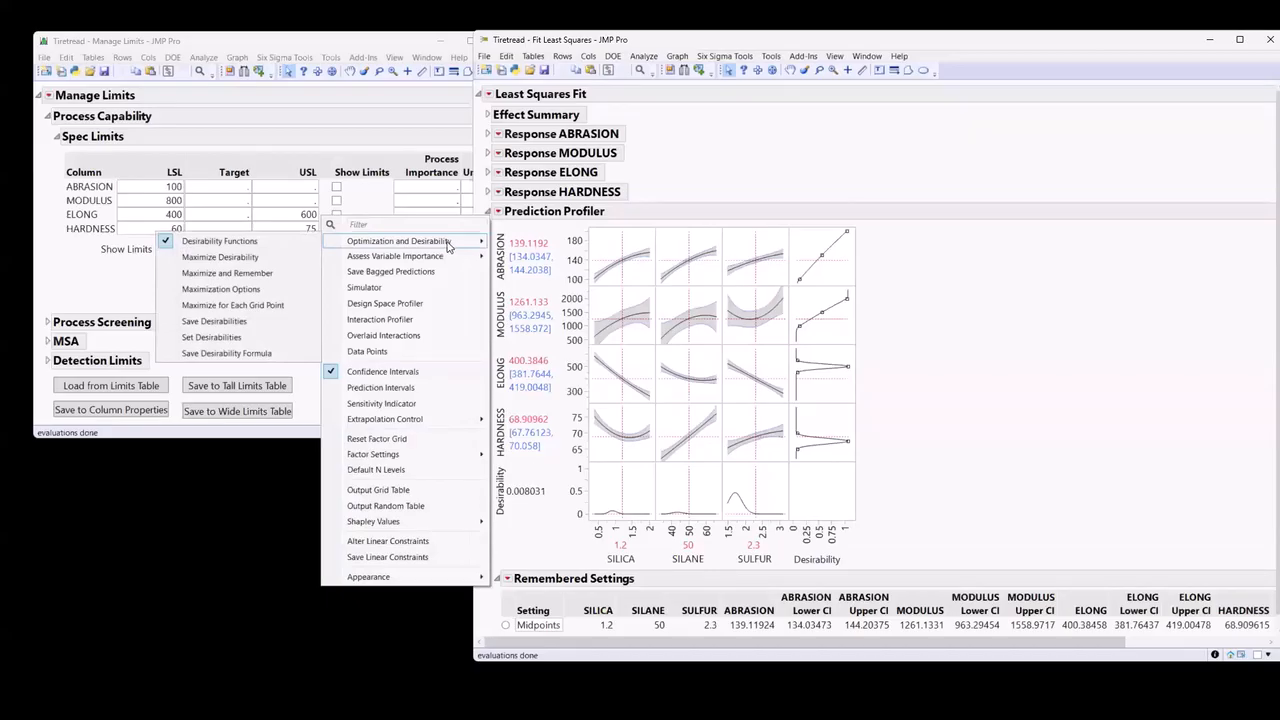
left_click(240, 258)
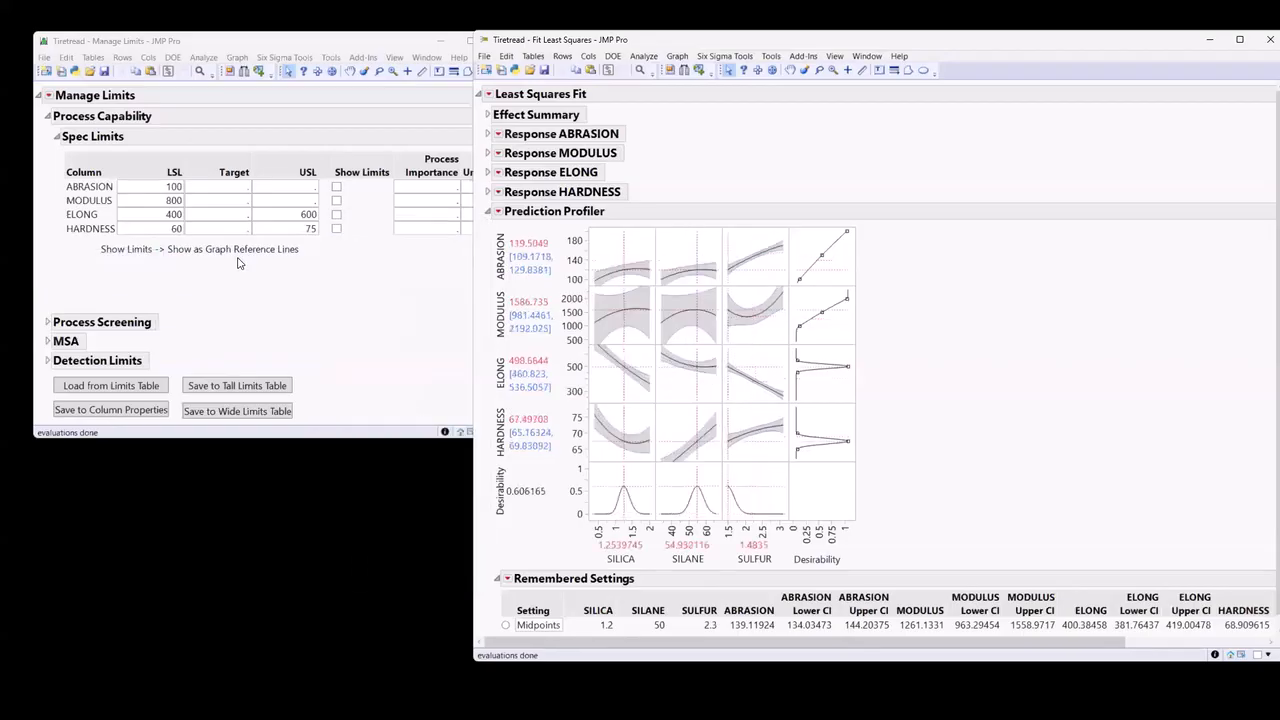
double_click(817, 44)
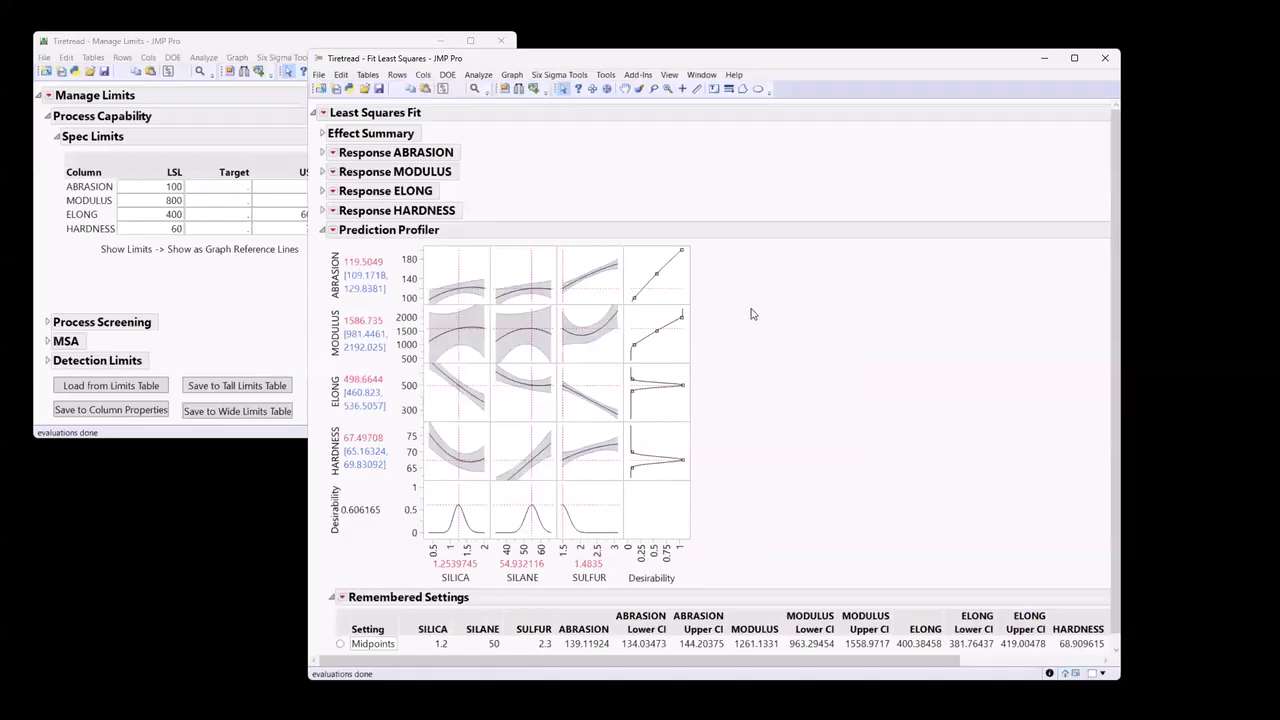
Remember the optimized factor settings as "Max Des" and widen the report window to fit all Remembered Settings columns.
left_click(333, 230)
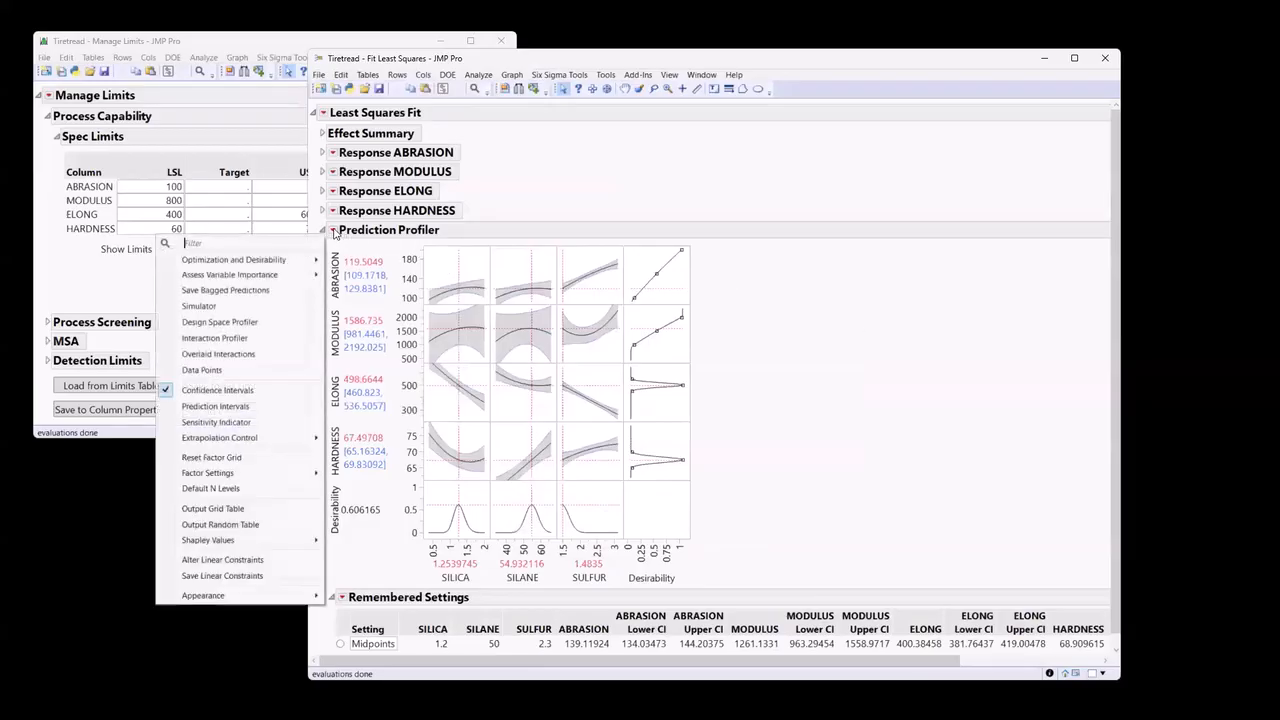
mouse_move(293, 475)
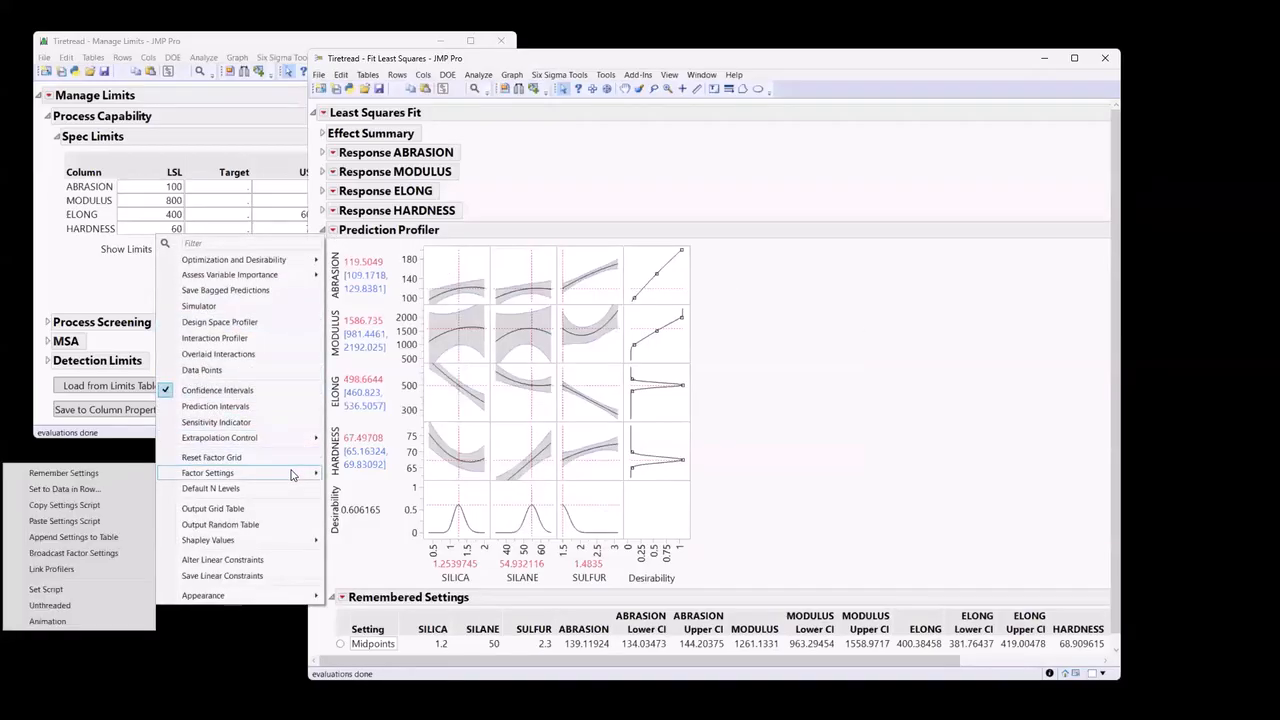
left_click(67, 475)
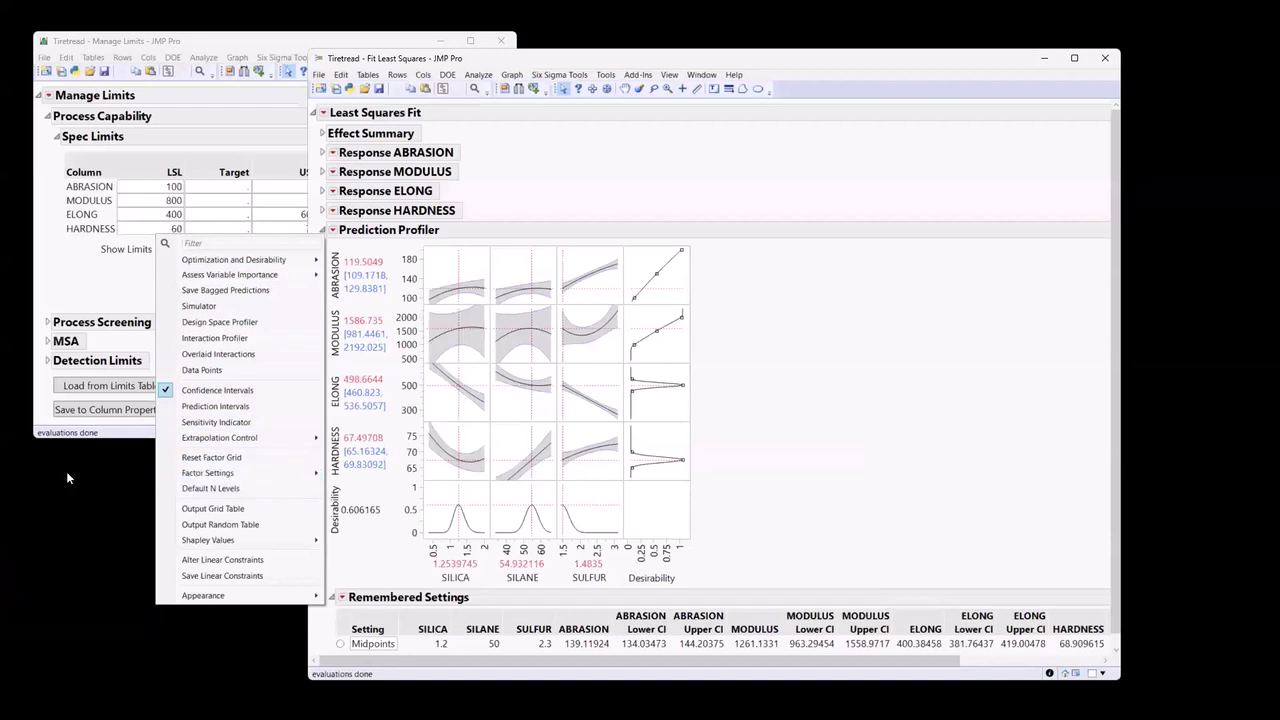
type("Max Des")
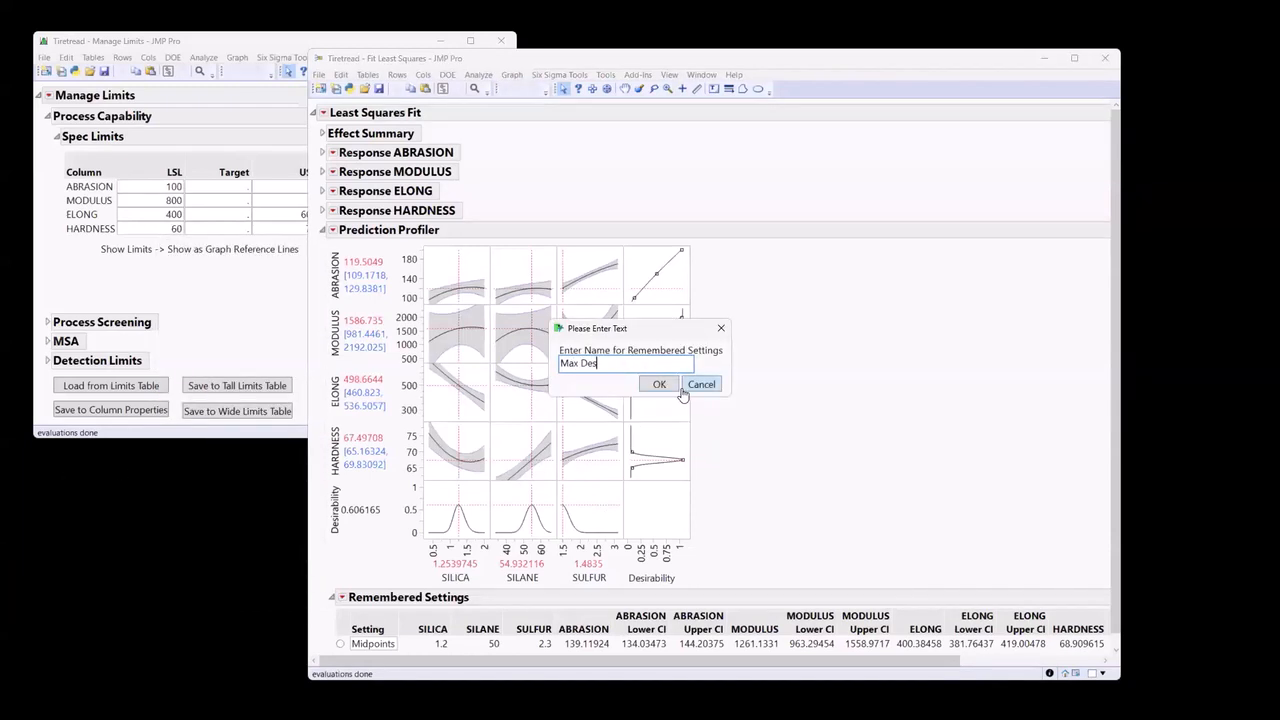
left_click(668, 387)
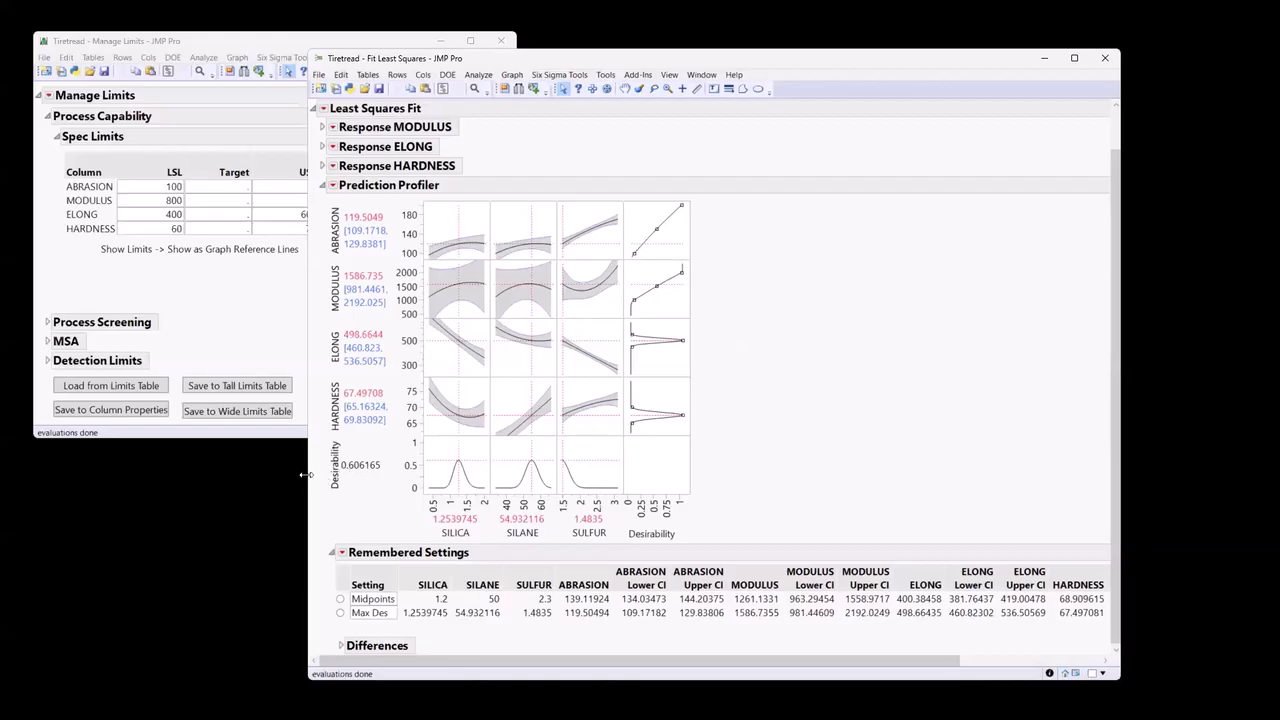
left_click_drag(306, 475, 206, 543)
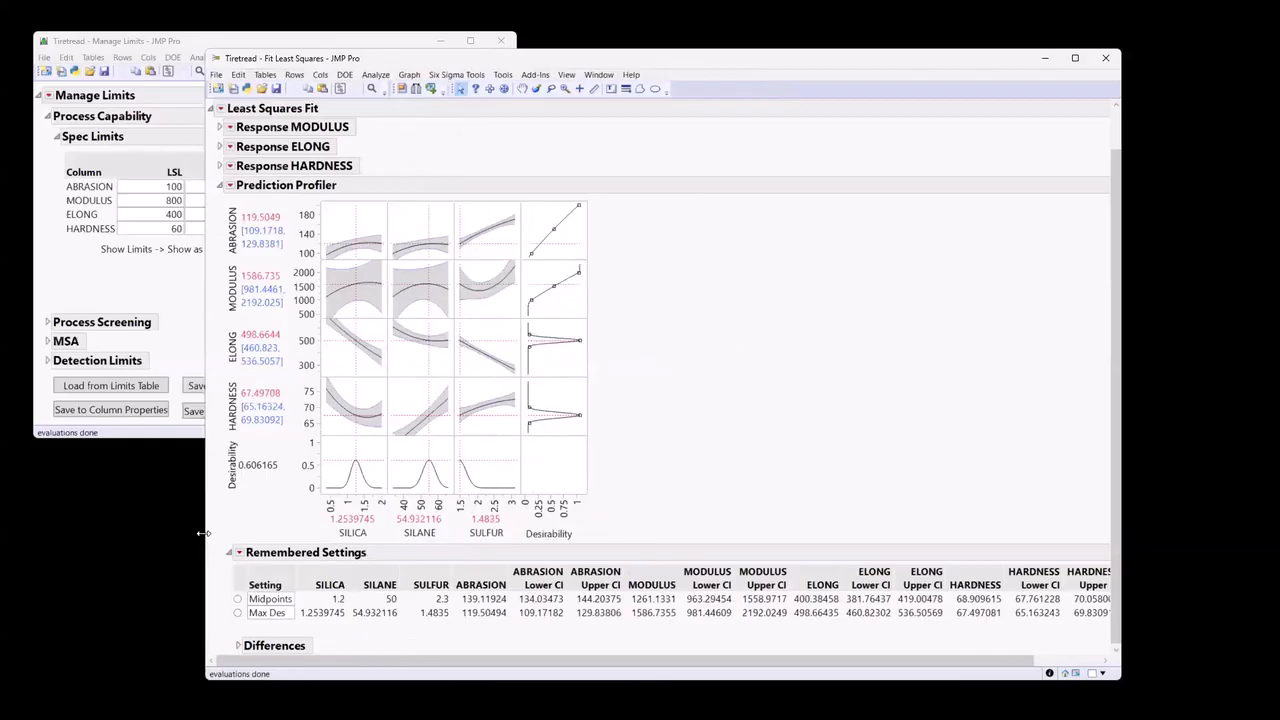
left_click_drag(203, 533, 47, 533)
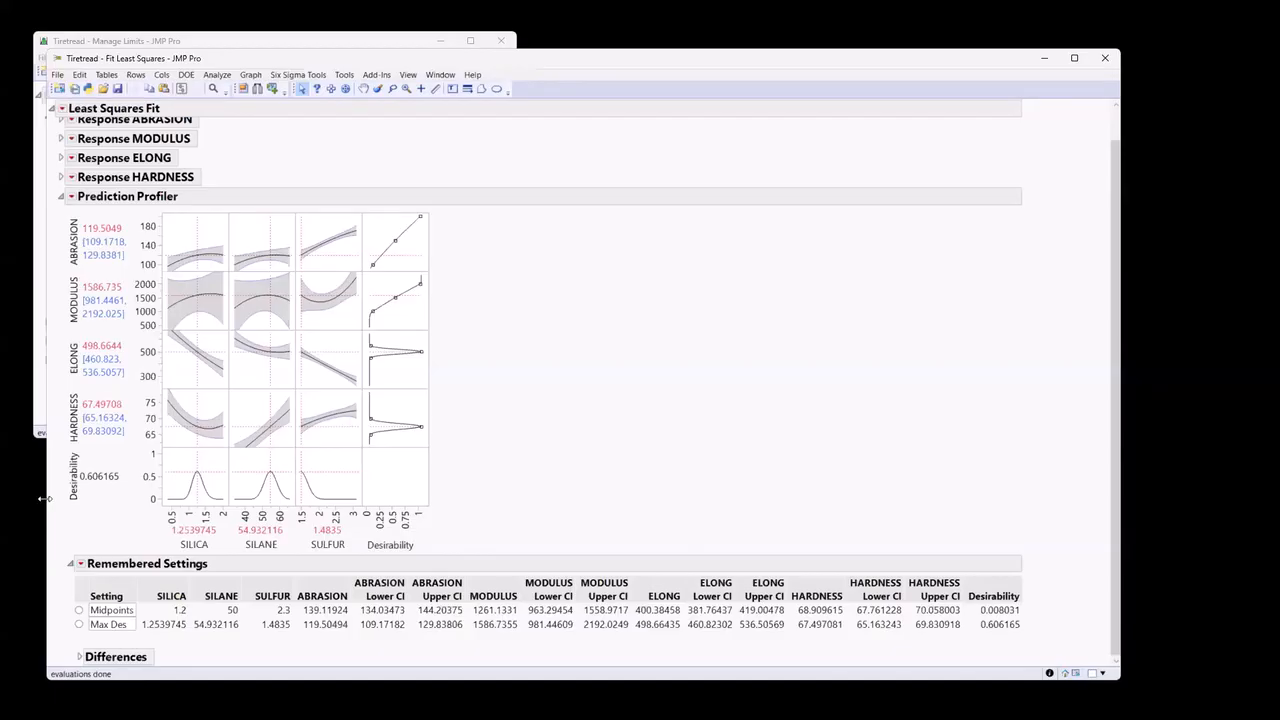
Narrow the Fit Least Squares report window and set the ABRASION response goal's importance to 2.5.
left_click_drag(45, 498, 215, 498)
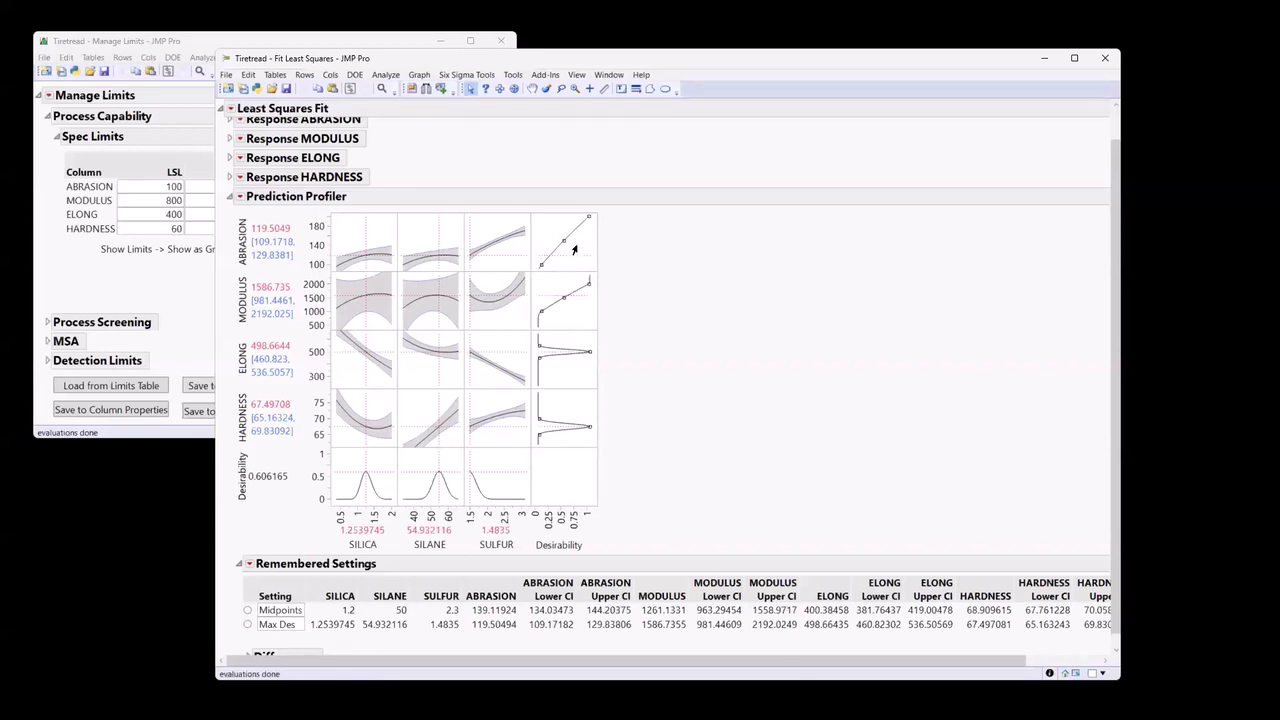
double_click(575, 250)
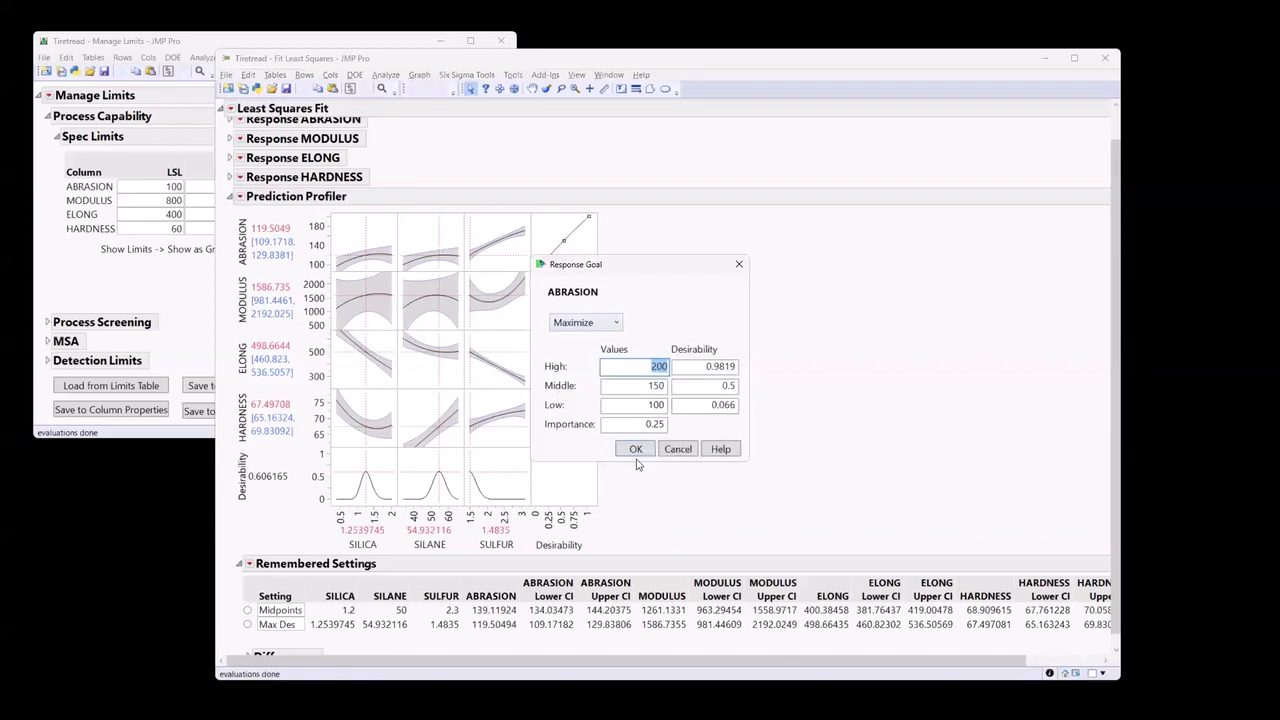
mouse_move(683, 424)
left_mouse_down()
mouse_move(676, 413)
mouse_move(543, 414)
mouse_move(538, 435)
mouse_move(676, 434)
left_mouse_up()
key("Escape")
double_click(656, 424)
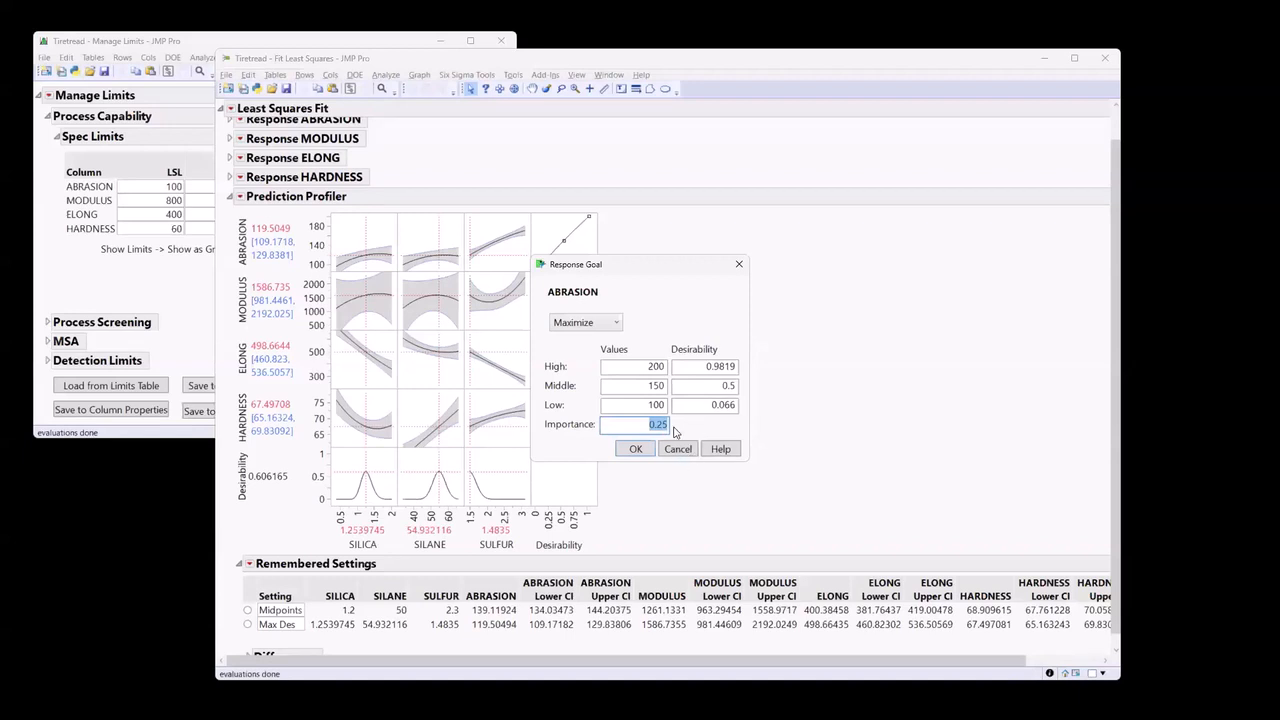
left_click_drag(703, 268, 788, 208)
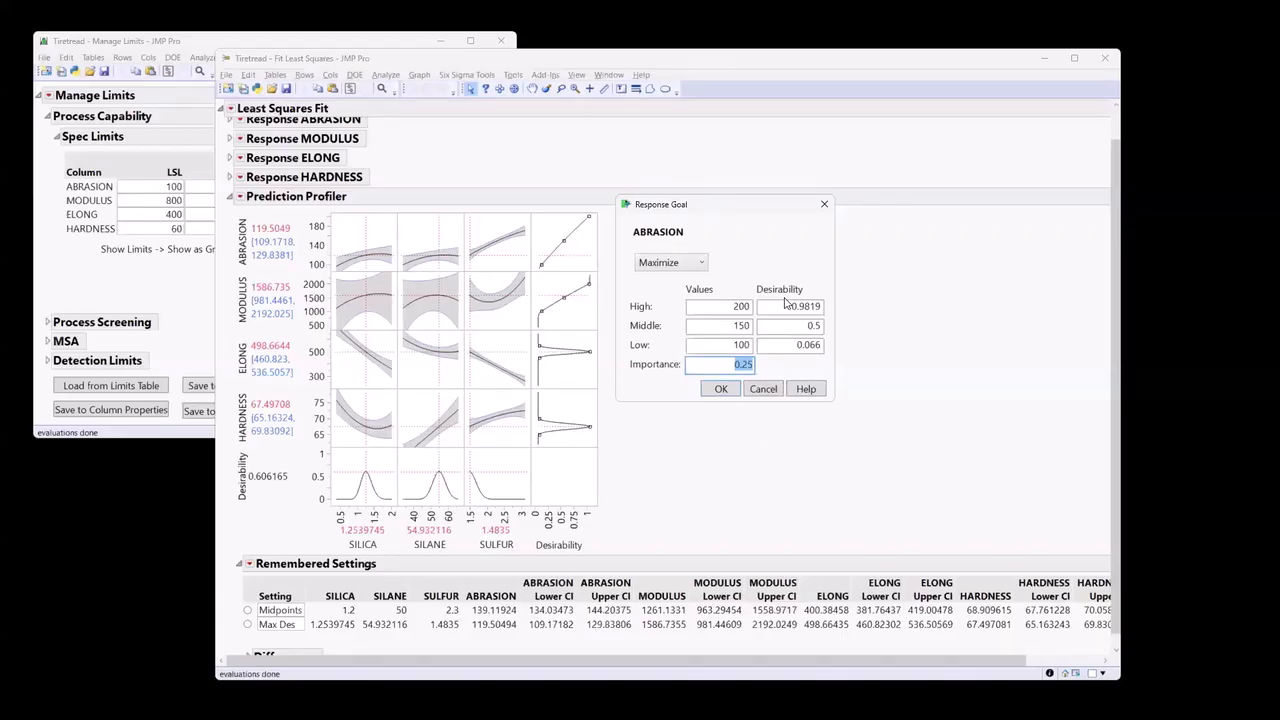
type("1")
key("BackSpace")
double_click(748, 366)
type("2.5")
left_click(718, 392)
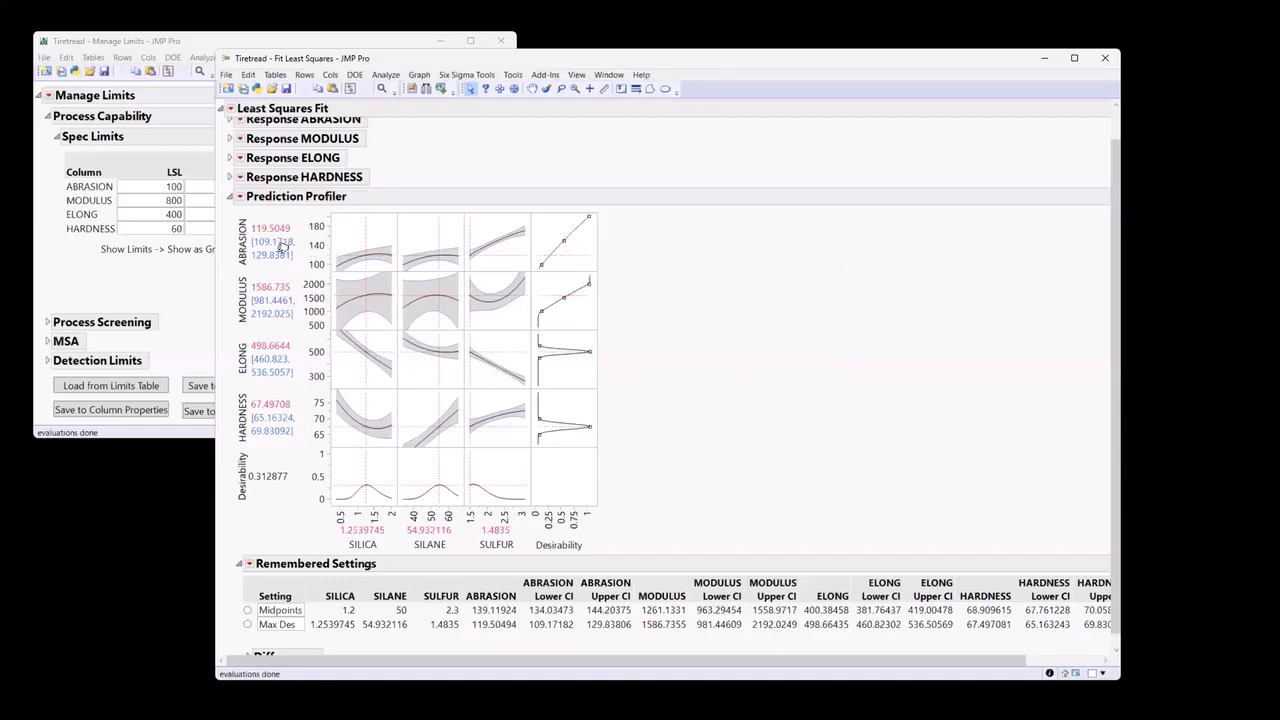
Run Maximize Desirability again in the Prediction Profiler with the increased ABRASION importance.
left_click(239, 197)
mouse_move(212, 225)
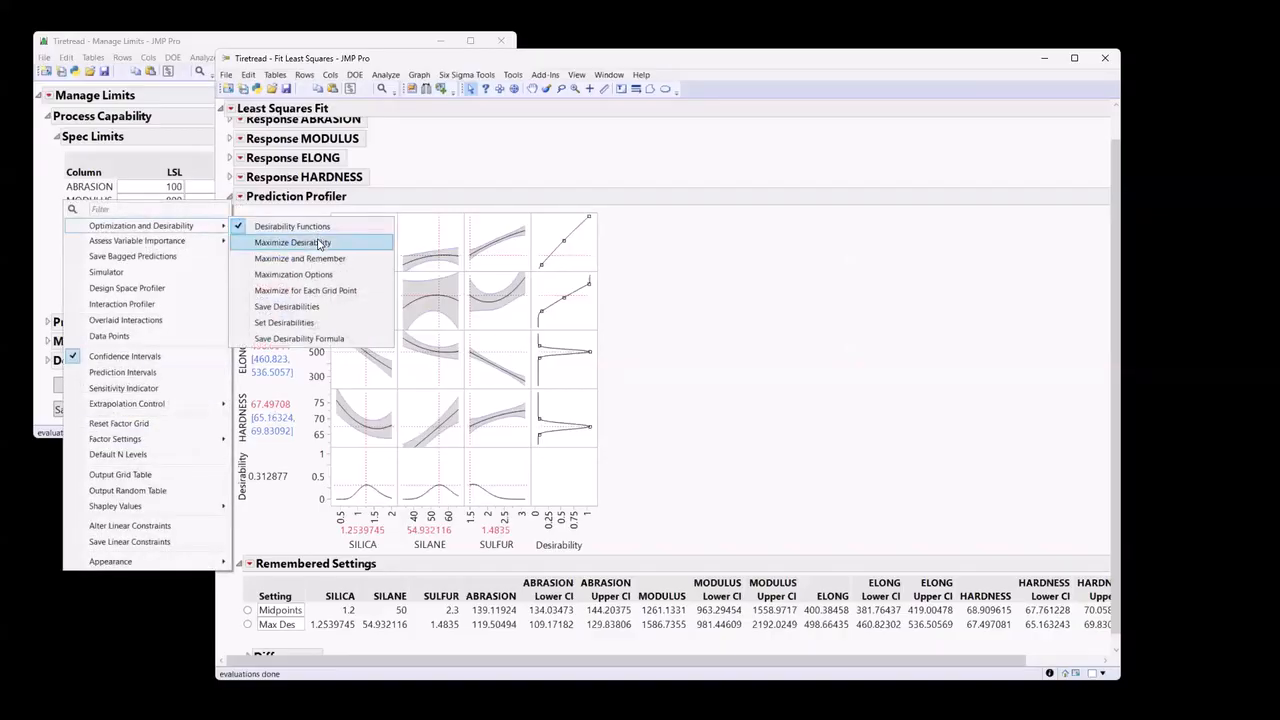
left_click(300, 242)
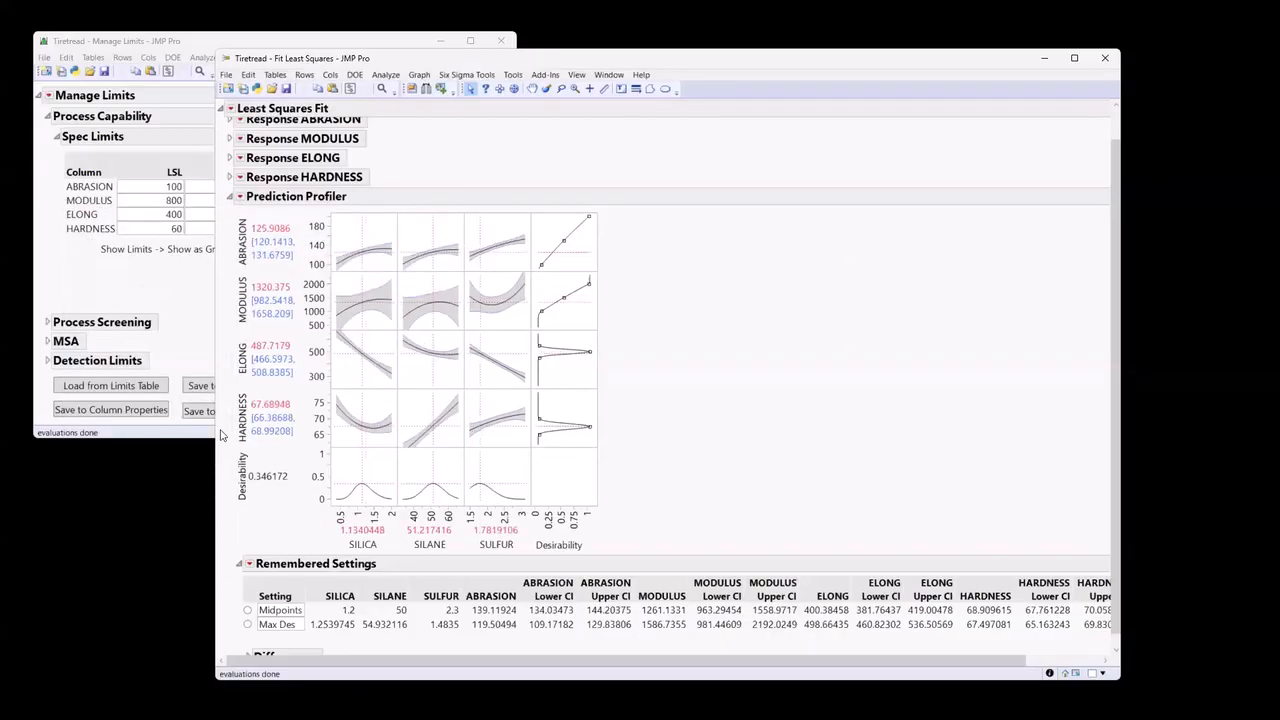
Remember the current profiler factor settings under the name "Abr Imp 10x".
left_click(240, 198)
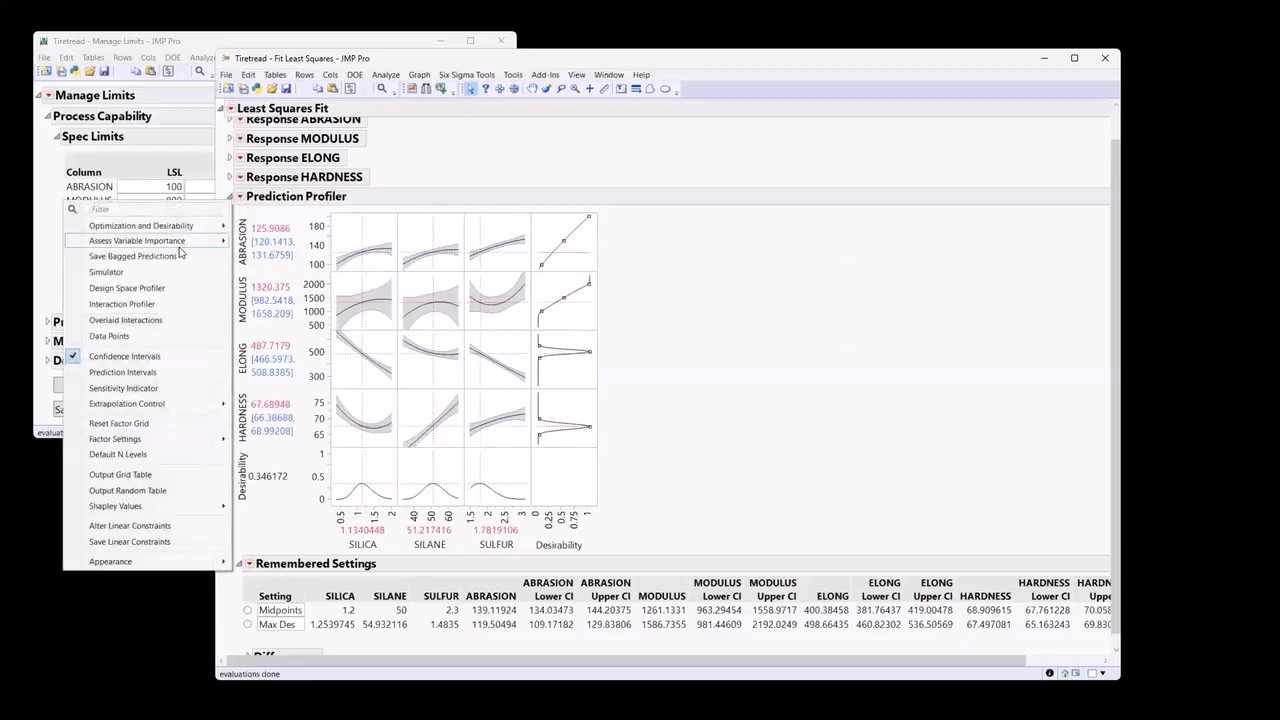
mouse_move(143, 448)
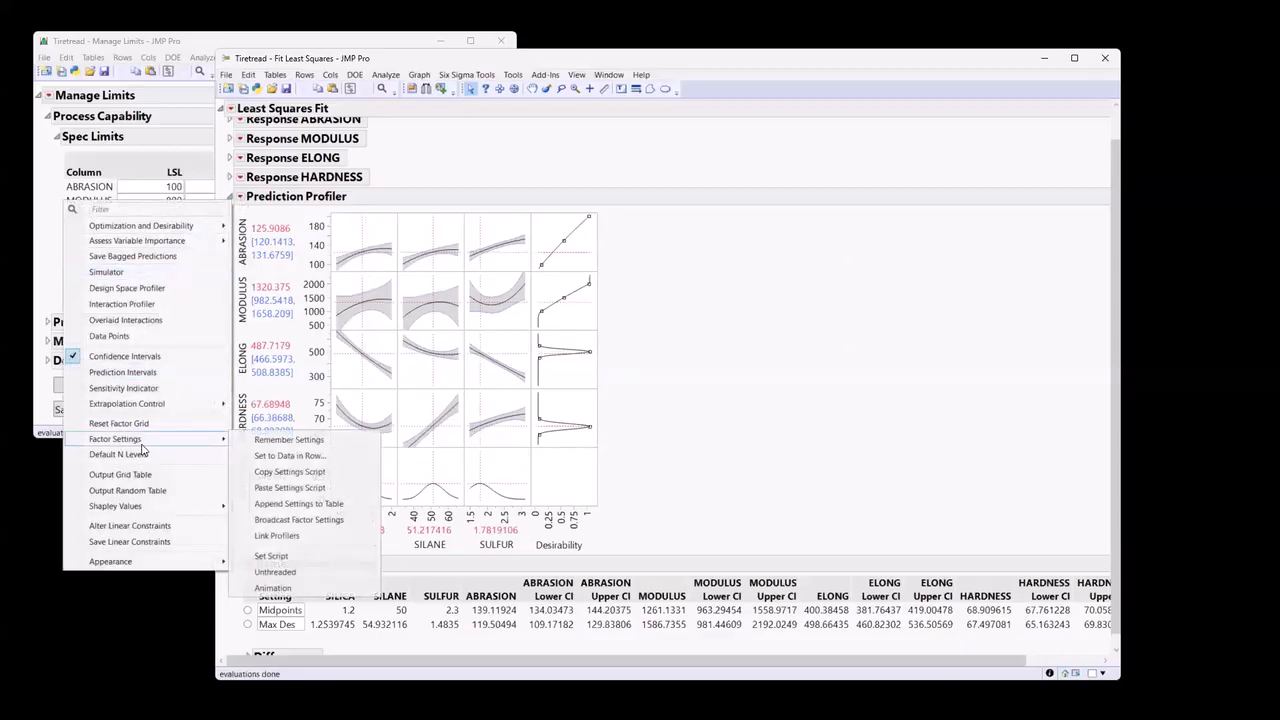
left_click(295, 443)
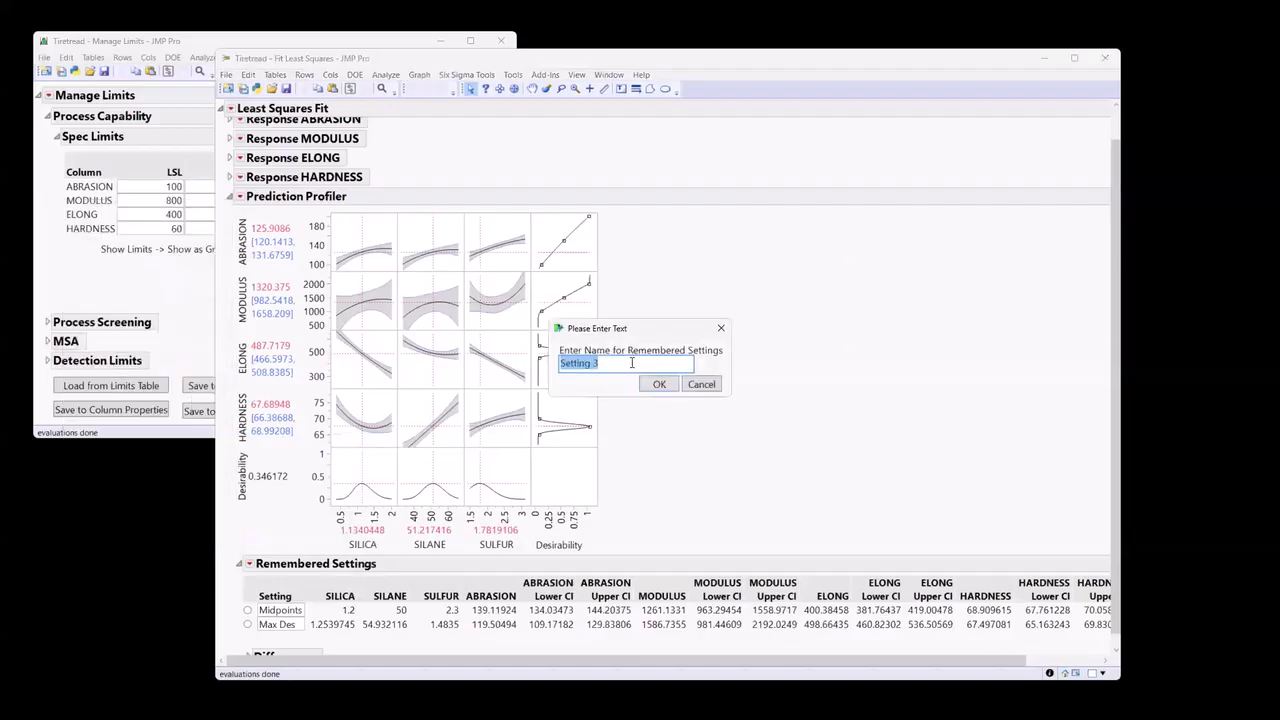
type("Abr Imp =")
key("BackSpace")
type("4")
key("BackSpace")
type("10x")
left_click(657, 385)
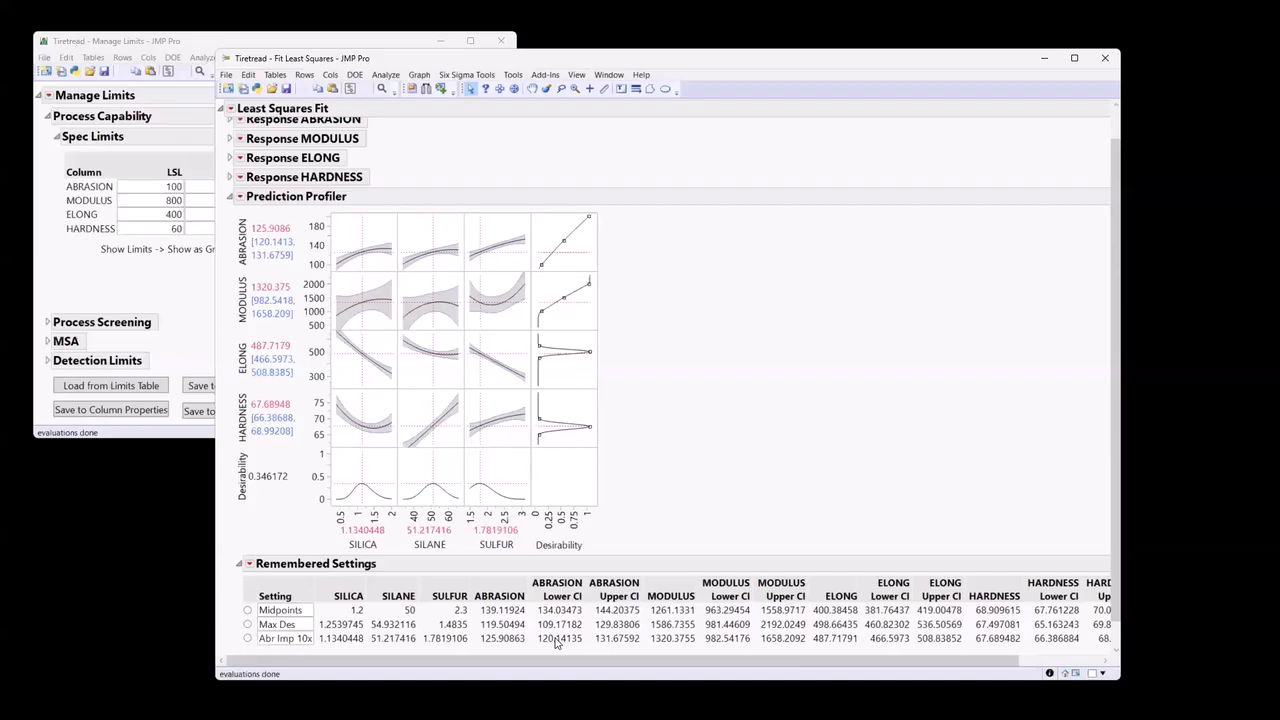
Enable Show Limits for ABRASION in Manage Limits and save the change to the column properties.
left_click(95, 279)
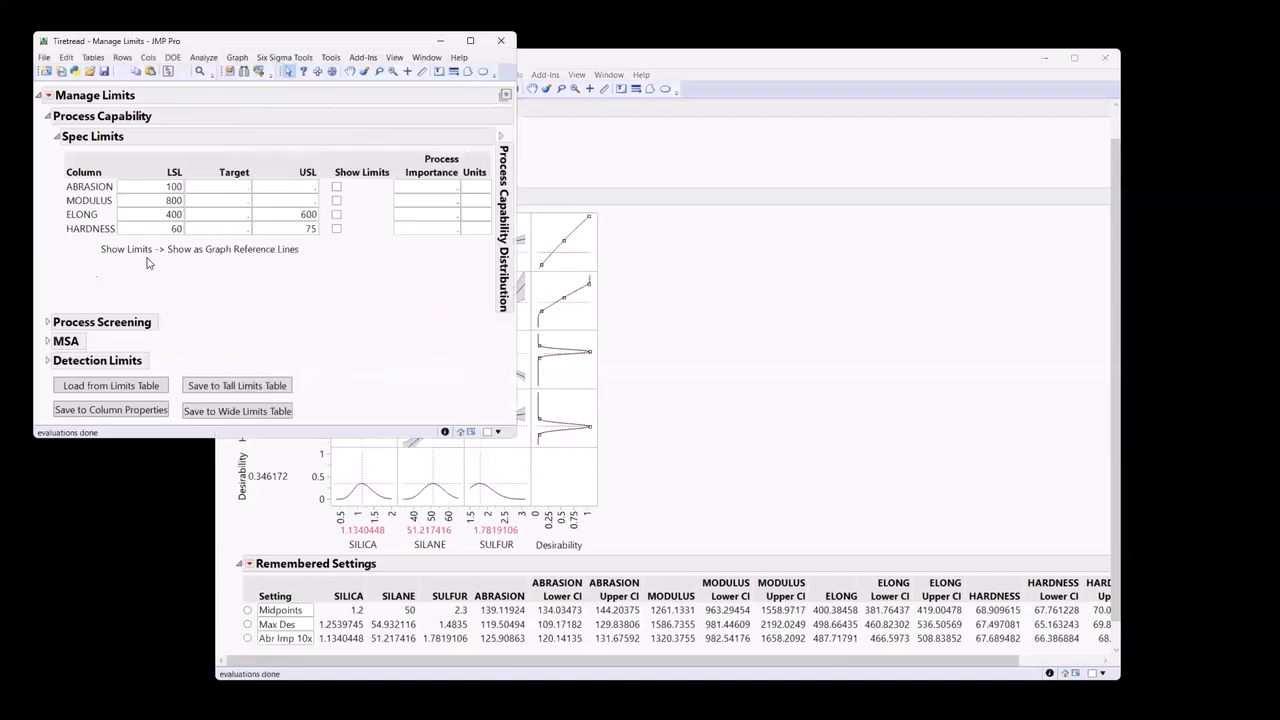
left_click(336, 187)
left_click(112, 407)
Return to the Fit Least Squares report and compare the Max Des and Abr Imp 10x remembered settings in the profiler.
left_click(711, 311)
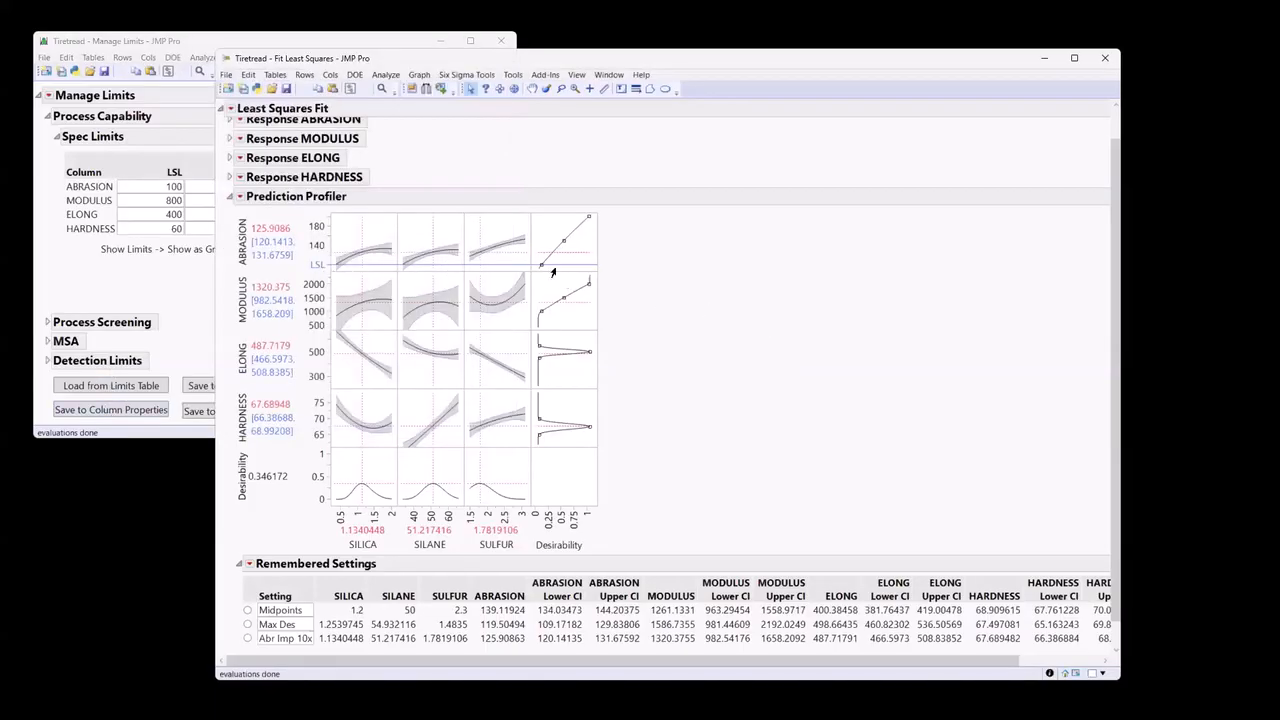
left_click(248, 625)
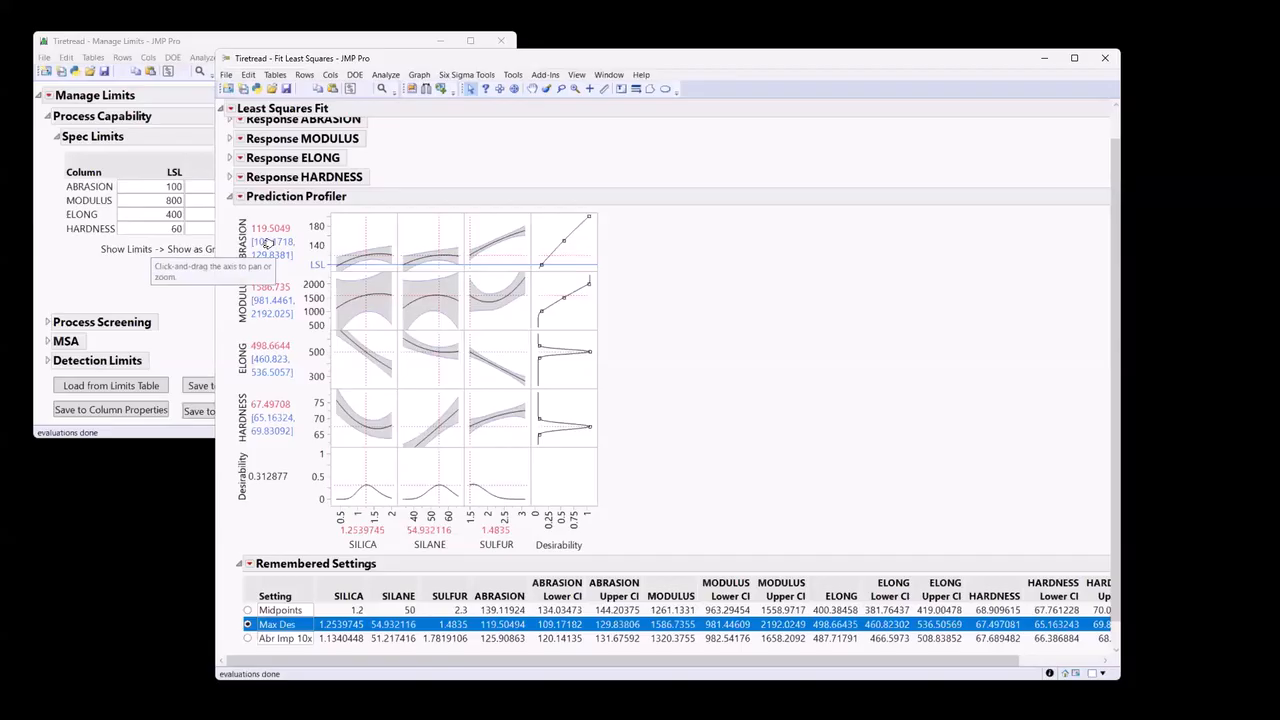
left_click(248, 638)
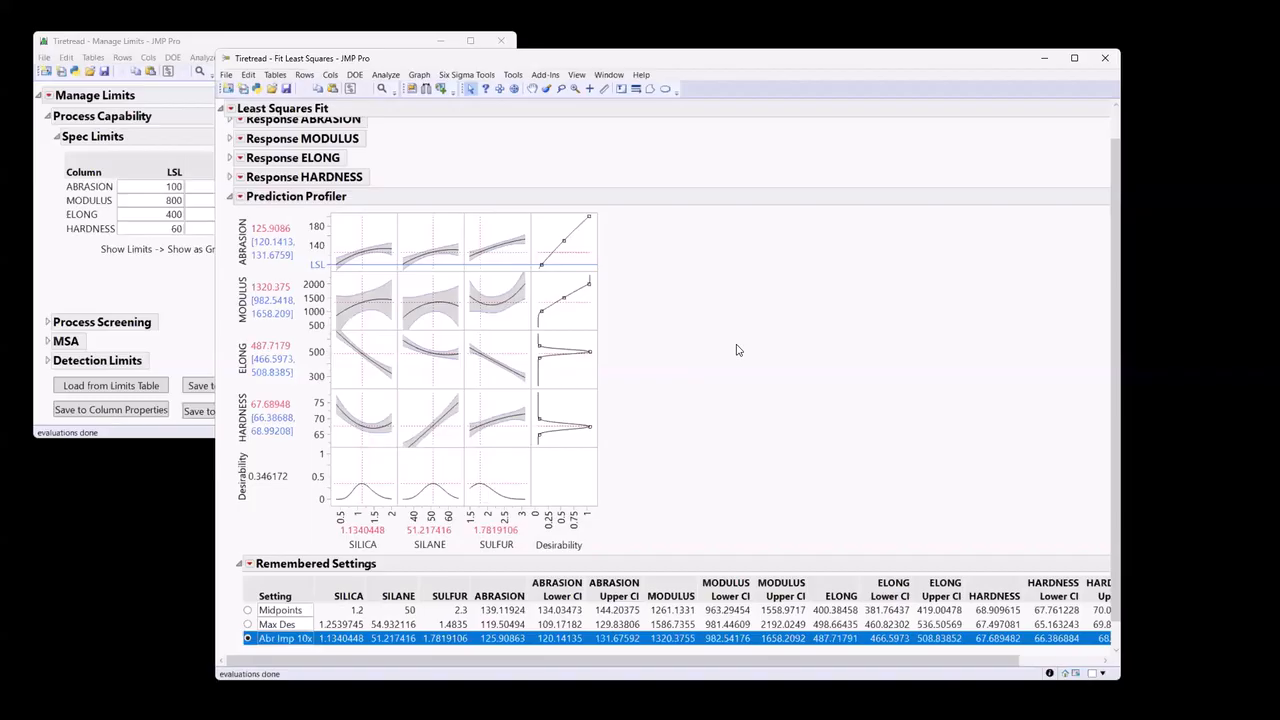
Round the profiler factor values to SILICA 1.1, SILANE 51 and SULFUR 1.8.
scroll(737, 349, "down", 1)
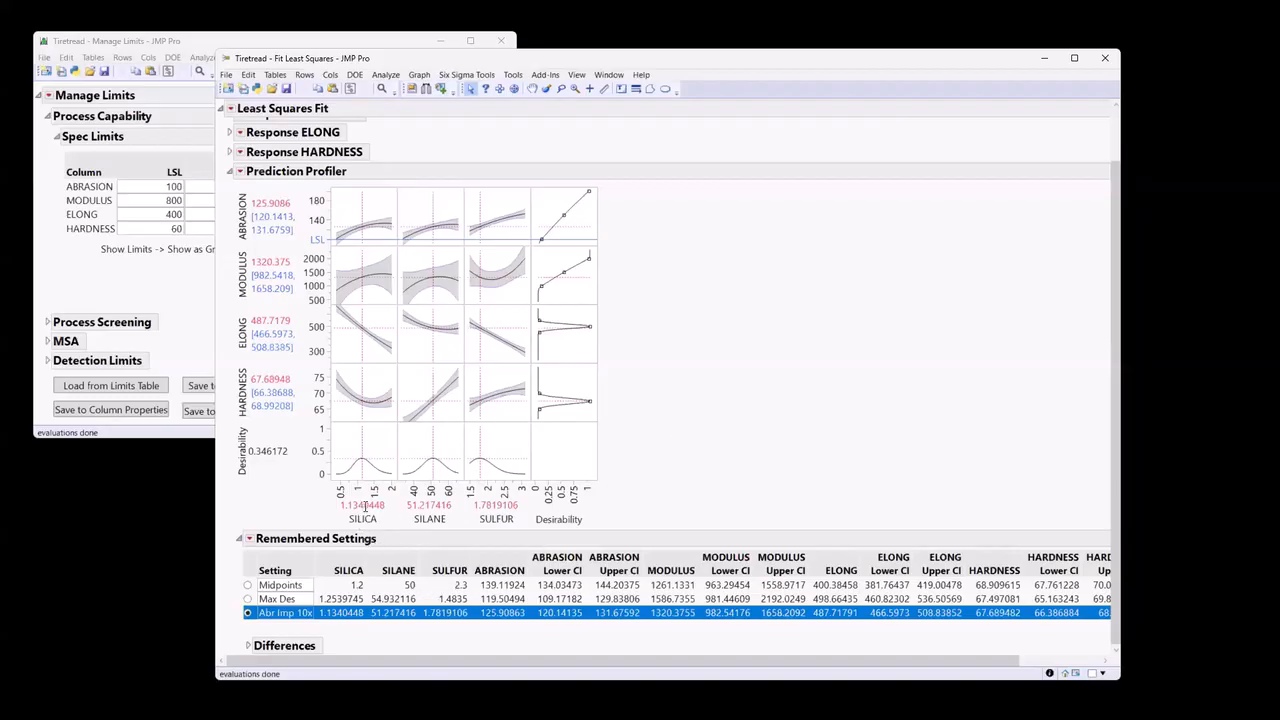
left_click(366, 505)
type("1.1")
key("Tab")
type("51")
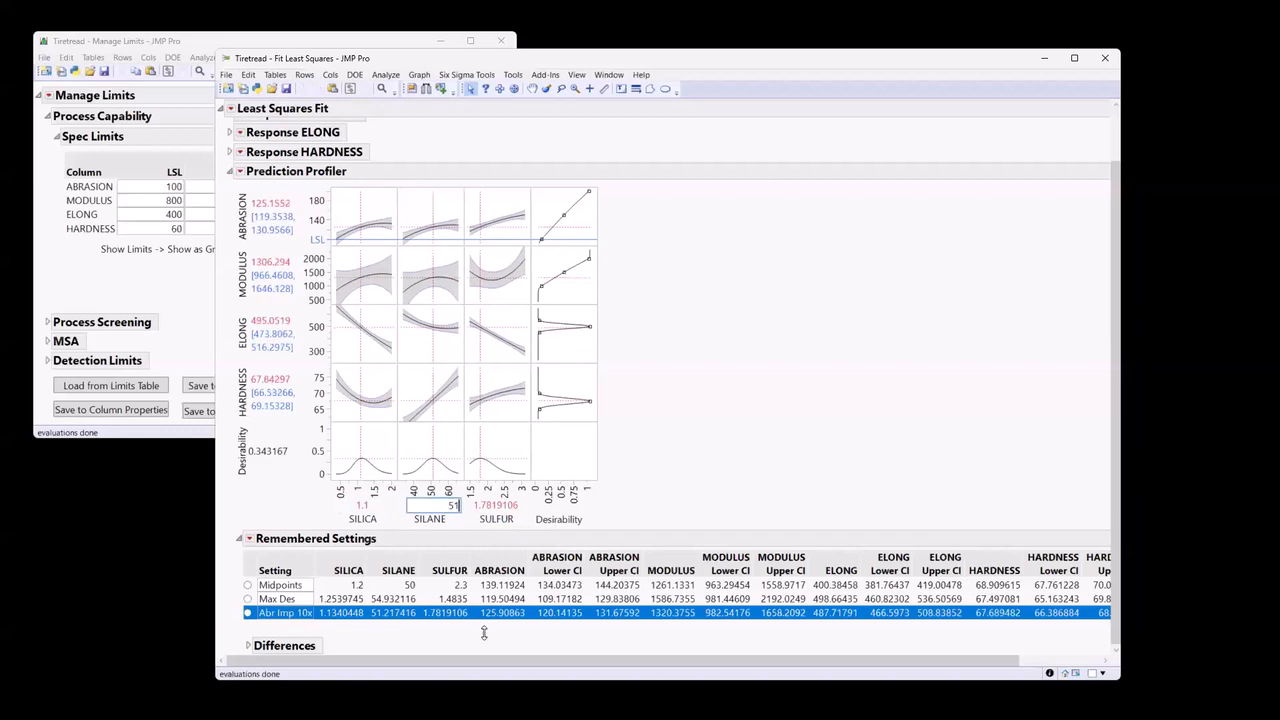
key("Tab")
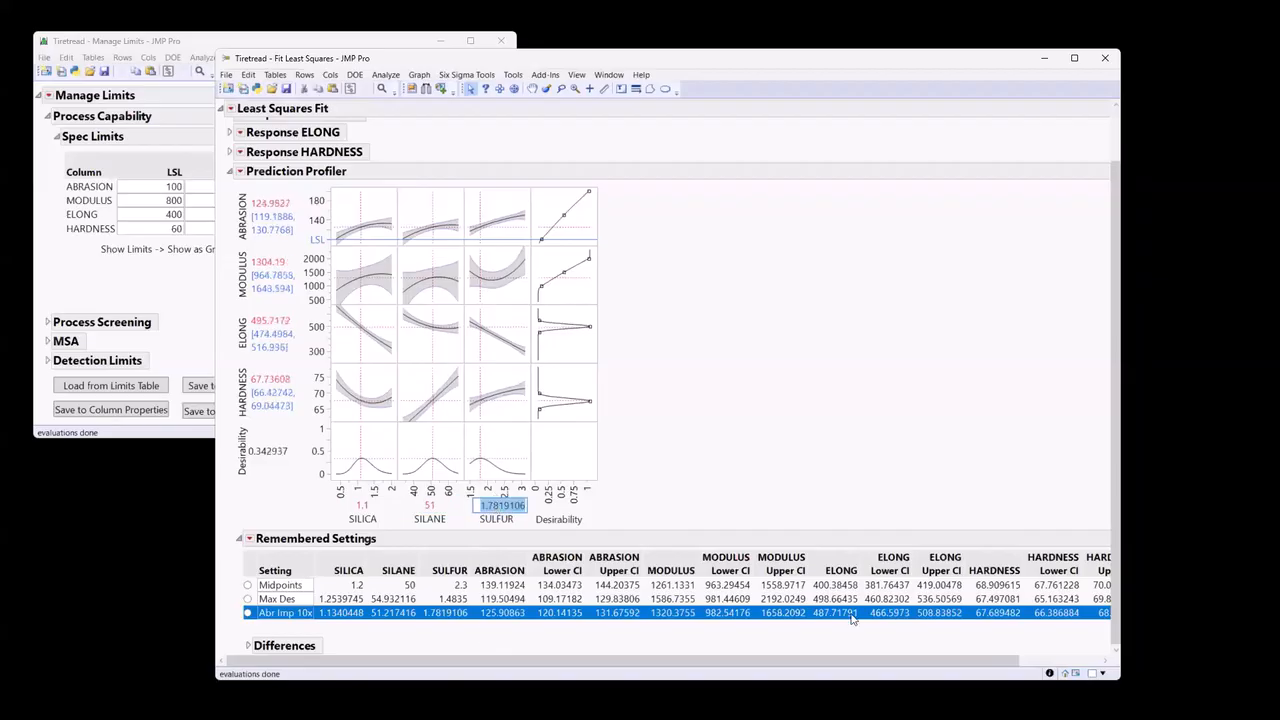
type("1.8")
key("Return")
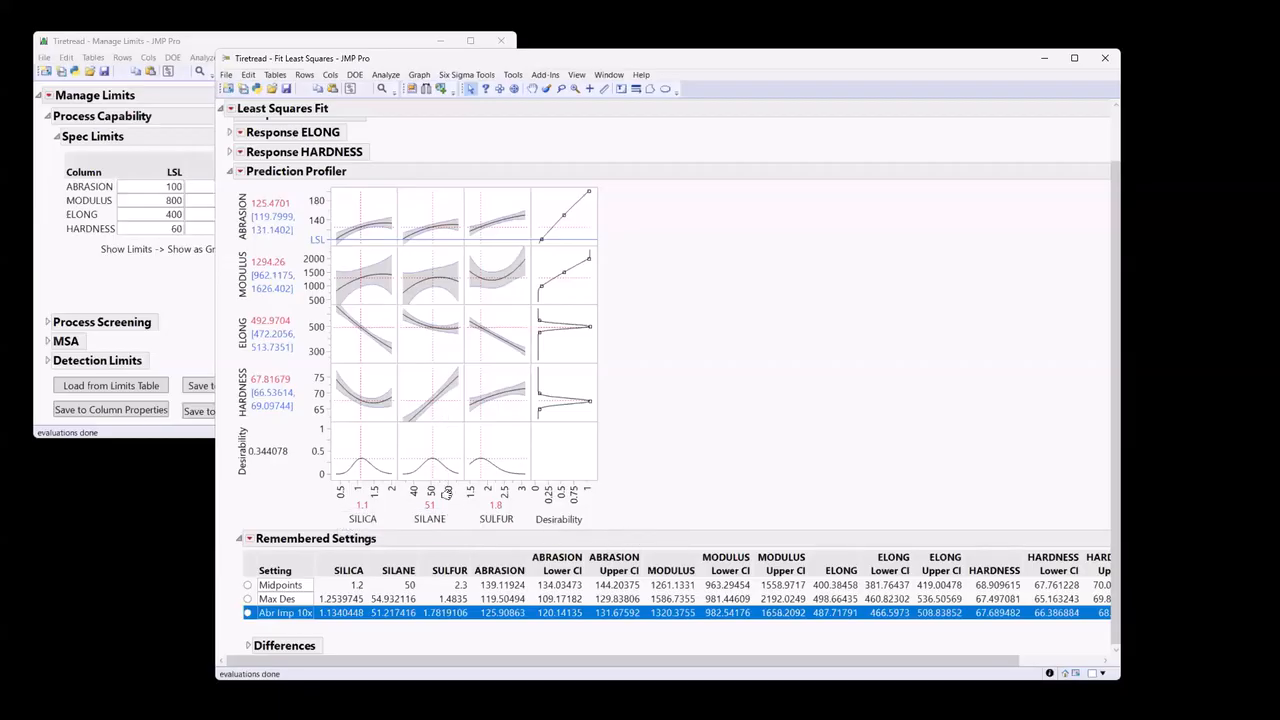
Set SILANE to 60 in the Prediction Profiler and lock its factor setting.
left_click(432, 505)
type("60")
key("Return")
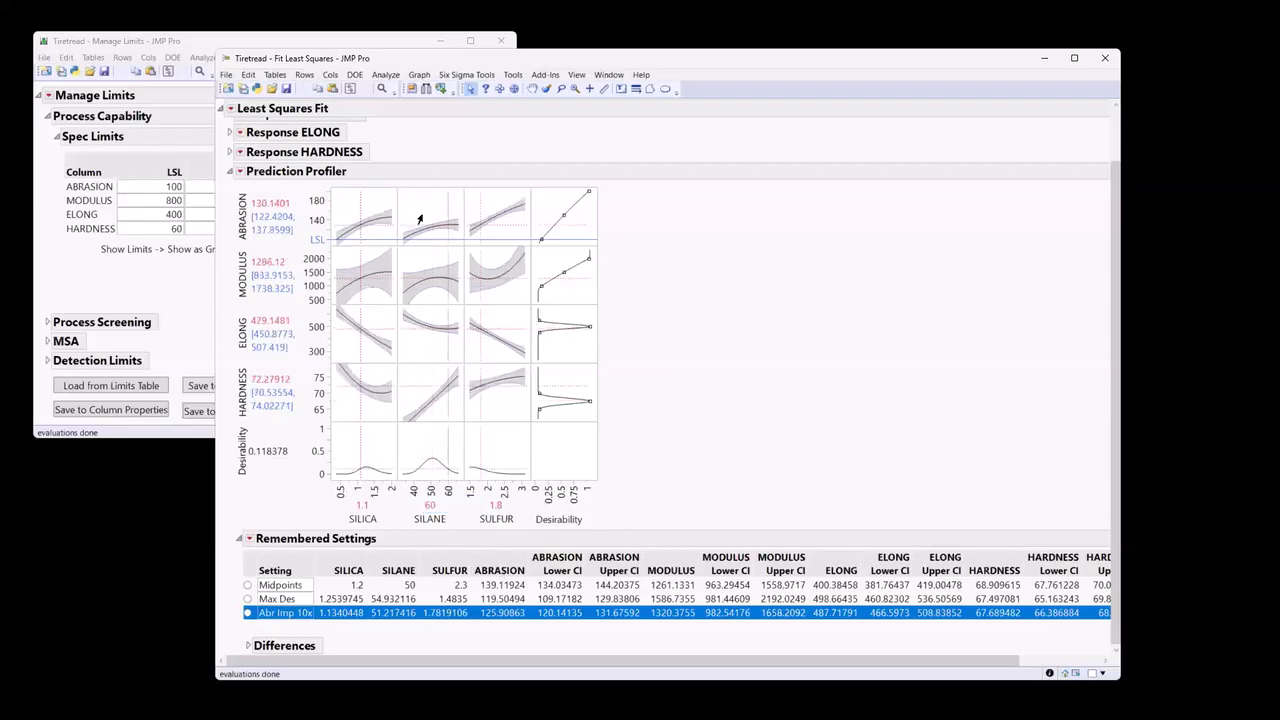
left_click(417, 403, "ctrl")
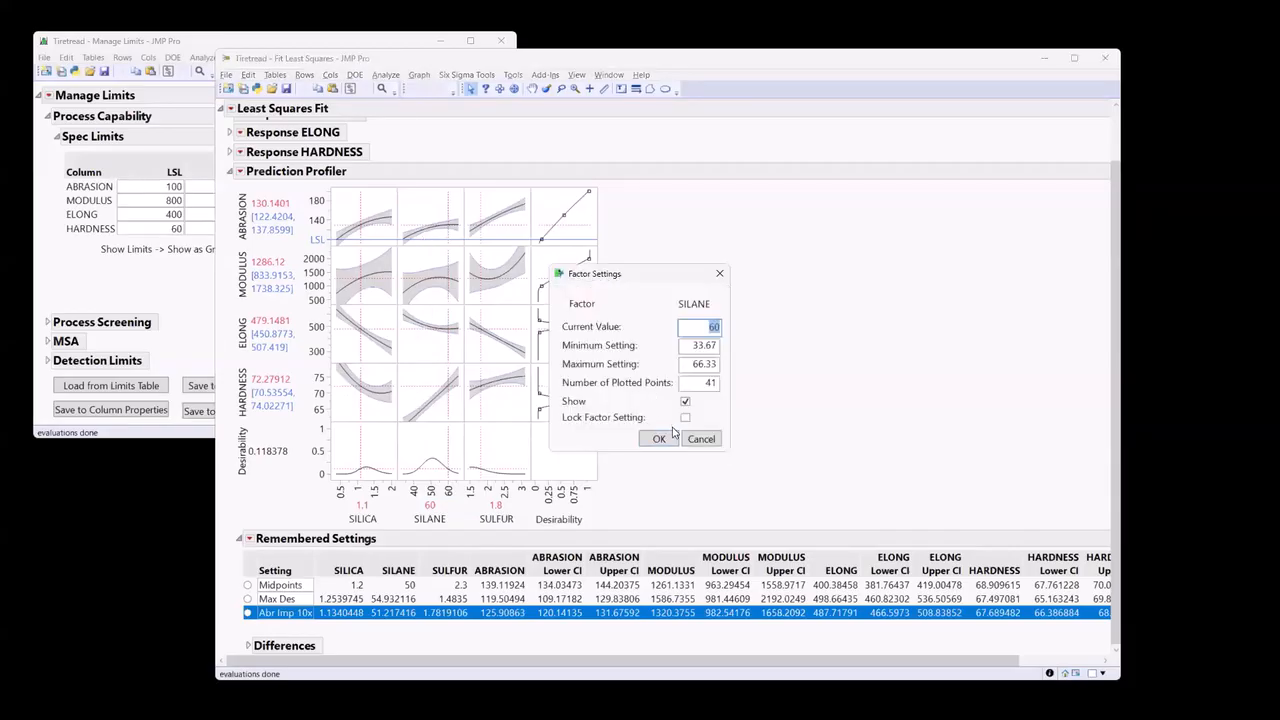
left_click(685, 419)
left_click(659, 439)
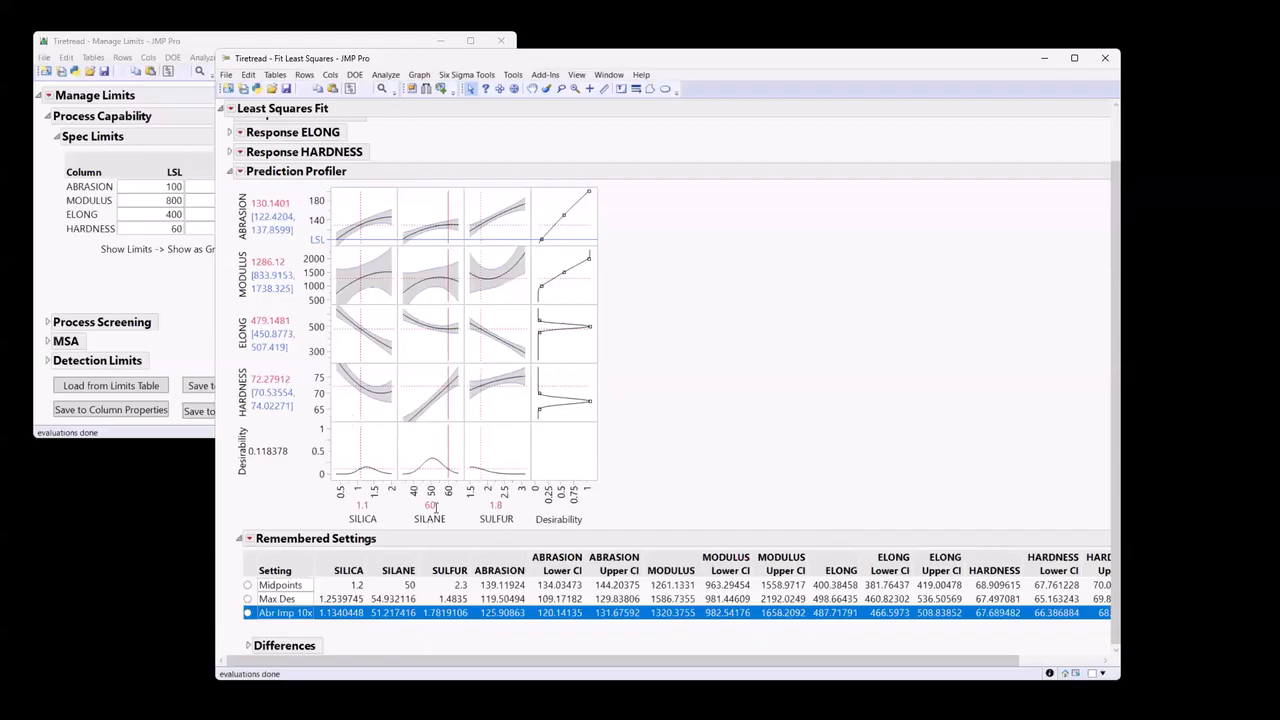
Run Maximize and Remember in the Prediction Profiler with SILANE locked at 60.
left_click(240, 172)
mouse_move(209, 202)
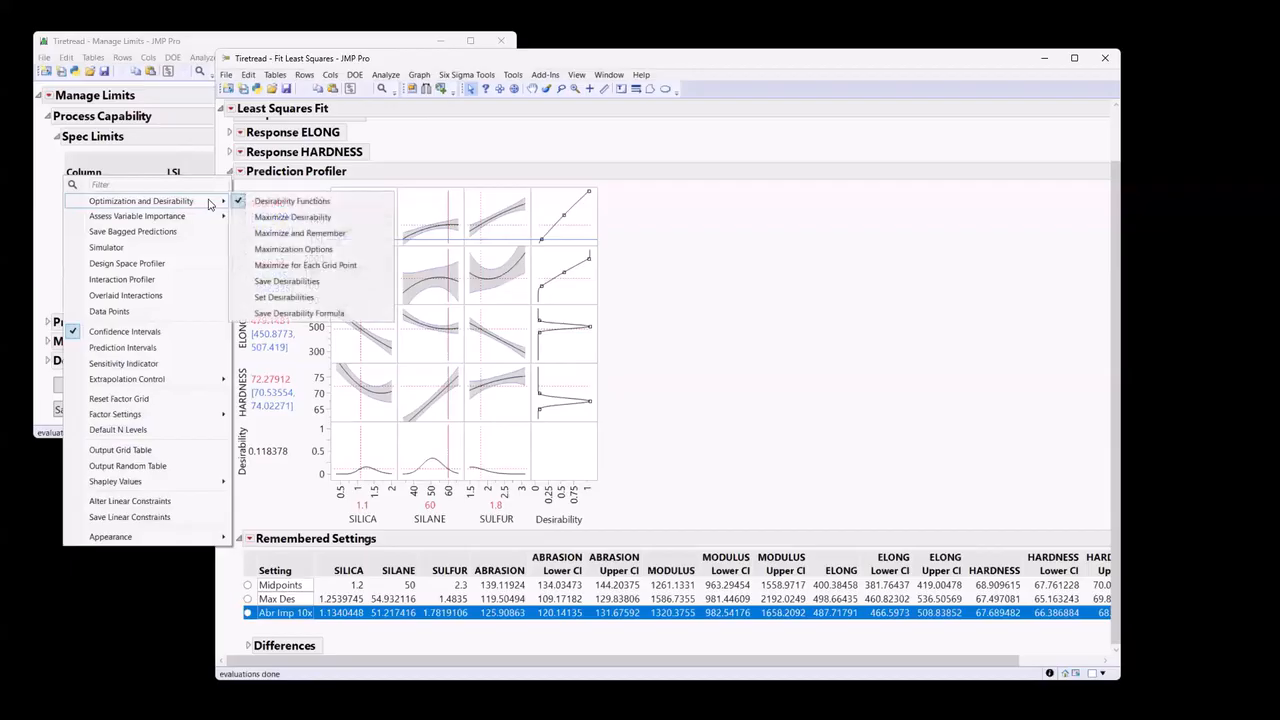
left_click(274, 229)
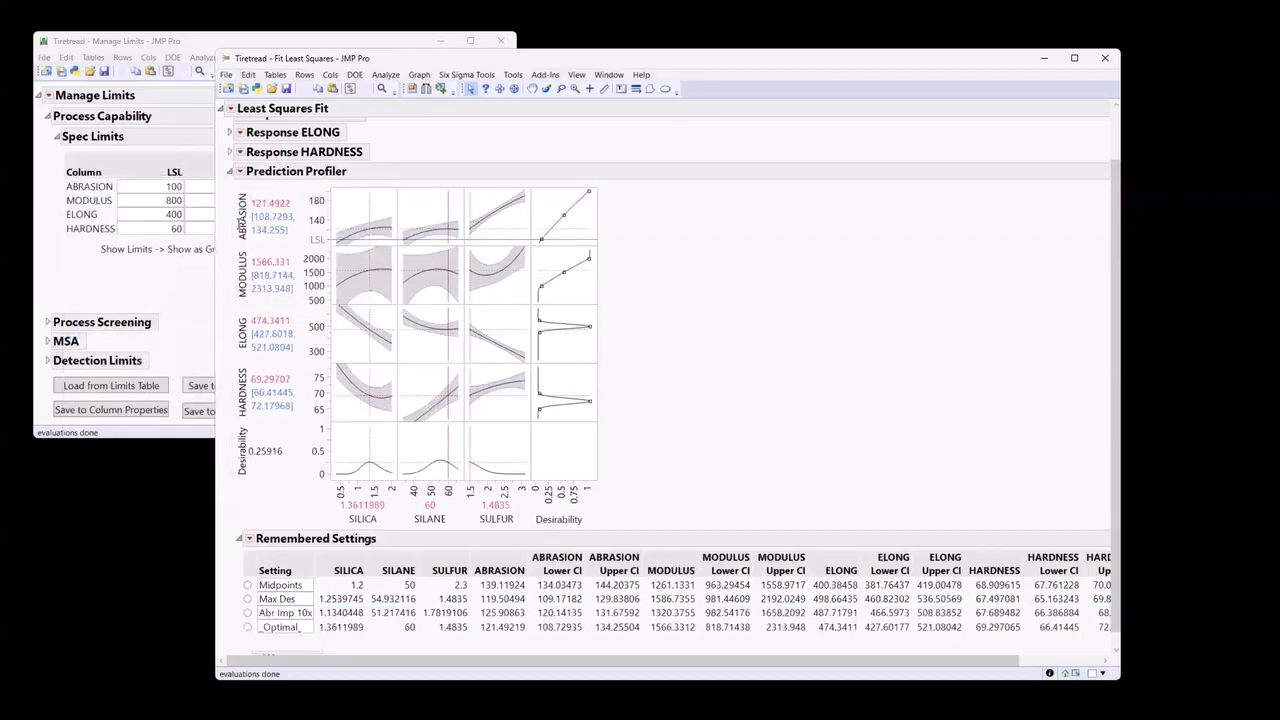
Remember the profiler factor settings for the locked SILANE optimum as "Abr Imp 10x, Sil = 60".
left_click(239, 176)
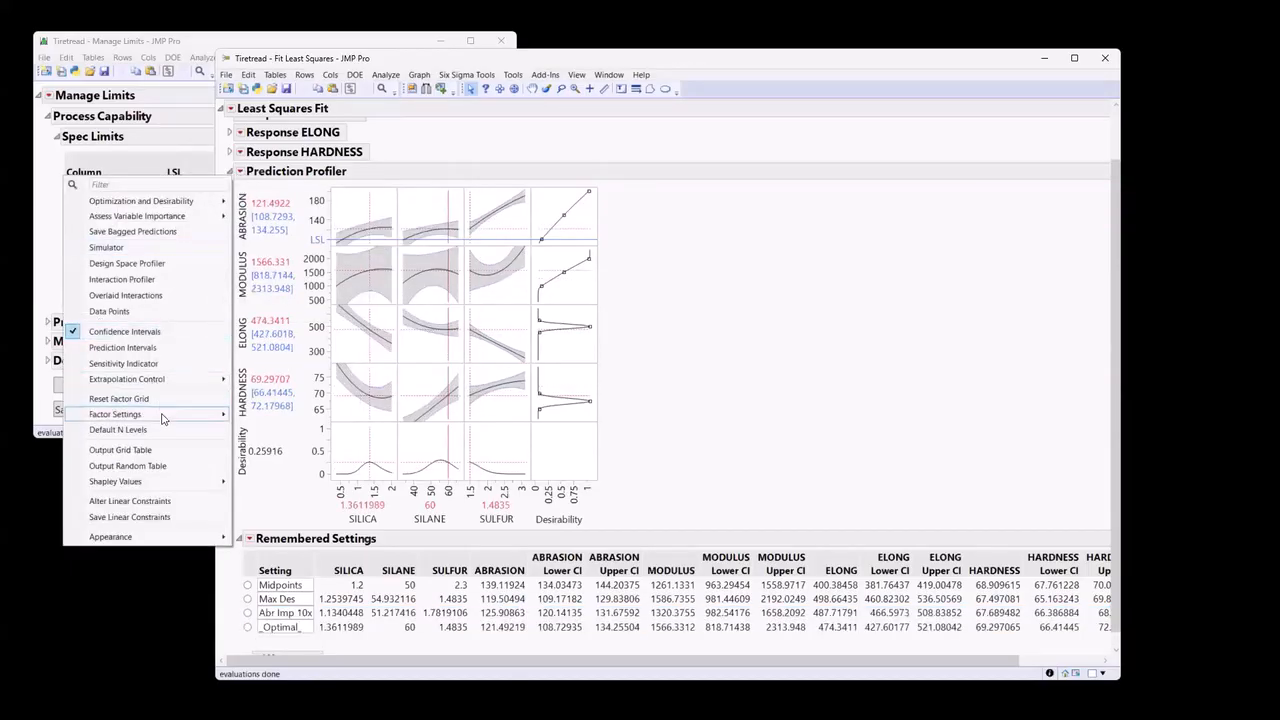
mouse_move(163, 418)
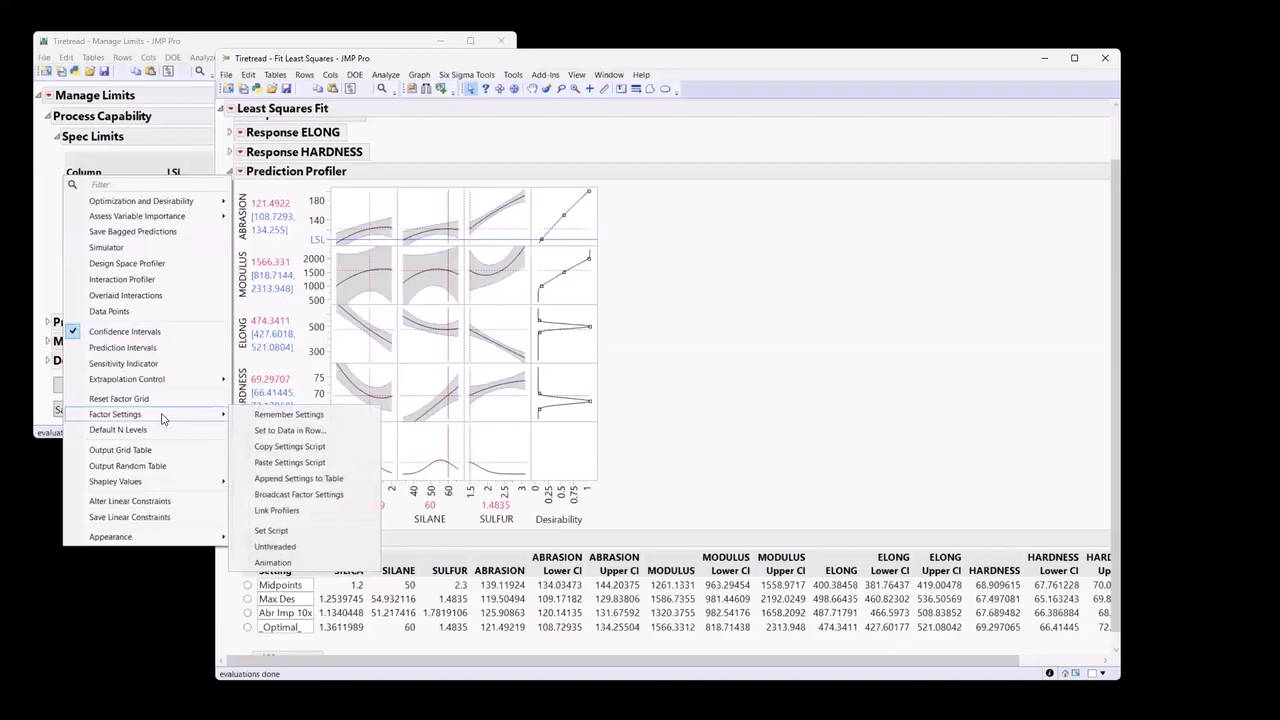
left_click(283, 416)
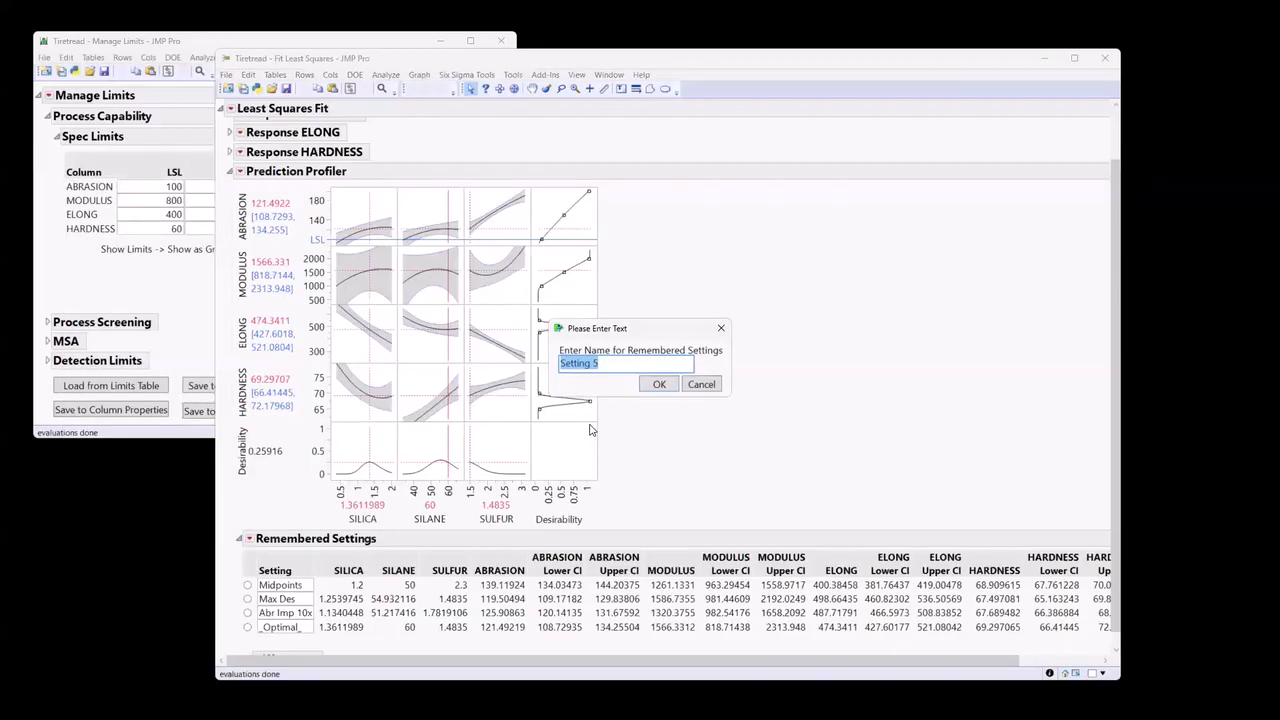
type("Abr IMp")
key("BackSpace")
key("BackSpace")
type("mp 10x, Sil = 60")
left_click(660, 384)
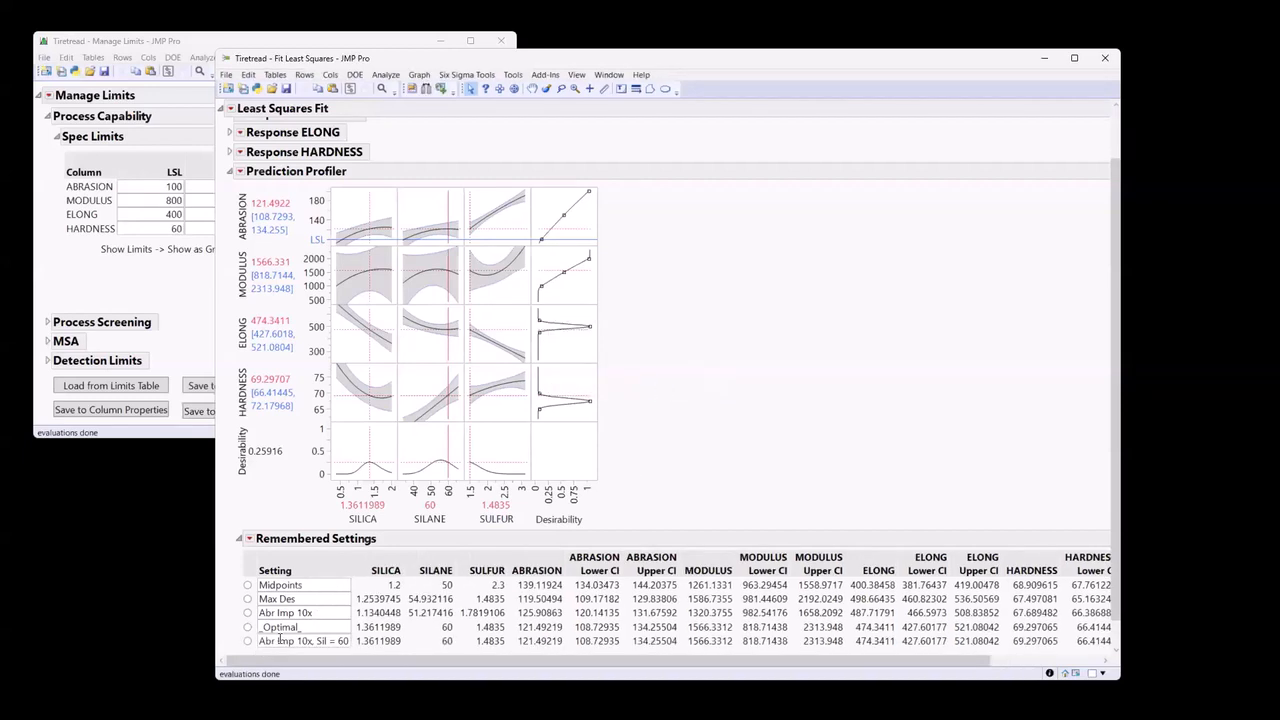
Remove the duplicate _Optimal_ row from the Remembered Settings table.
scroll(357, 620, "down", 1)
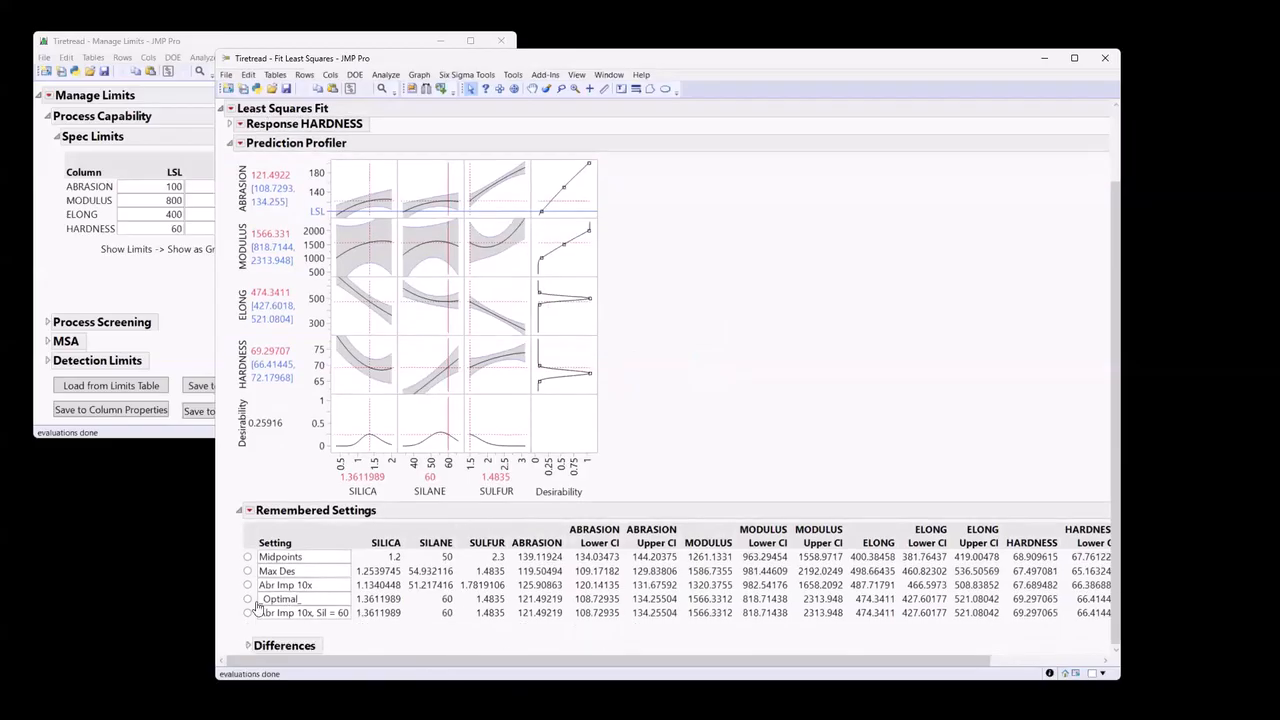
double_click(336, 599)
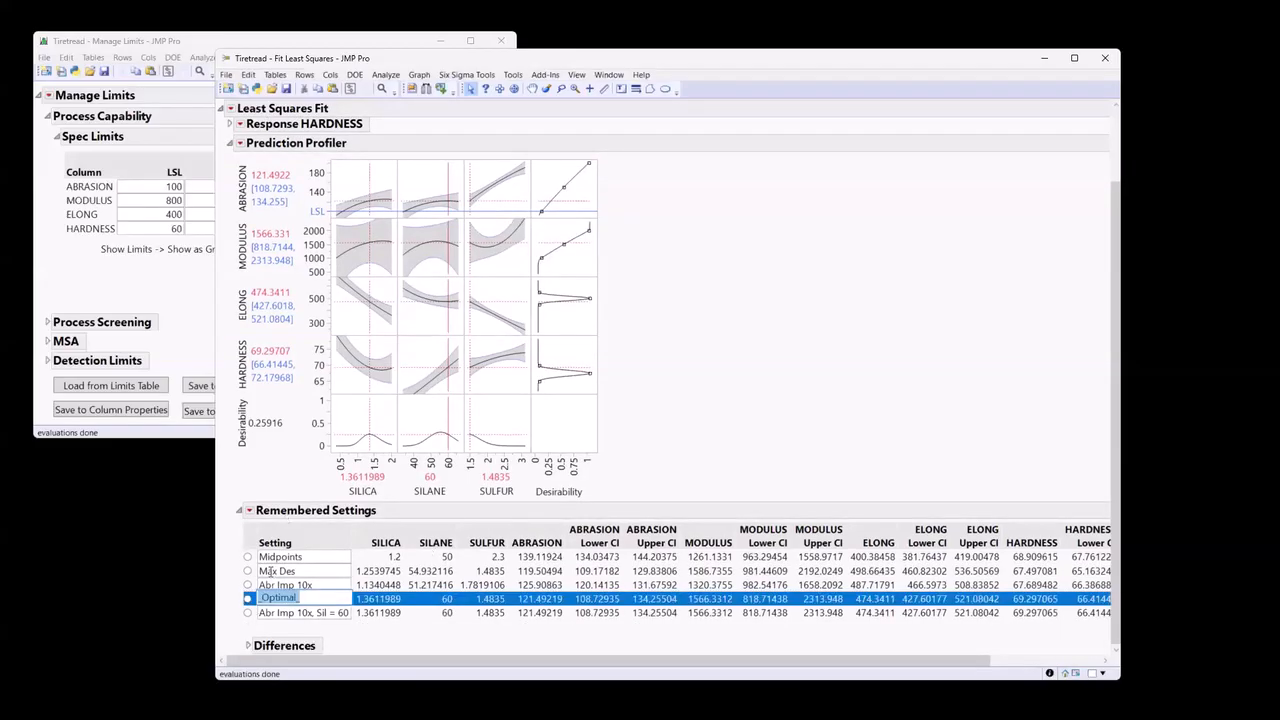
left_click(247, 598)
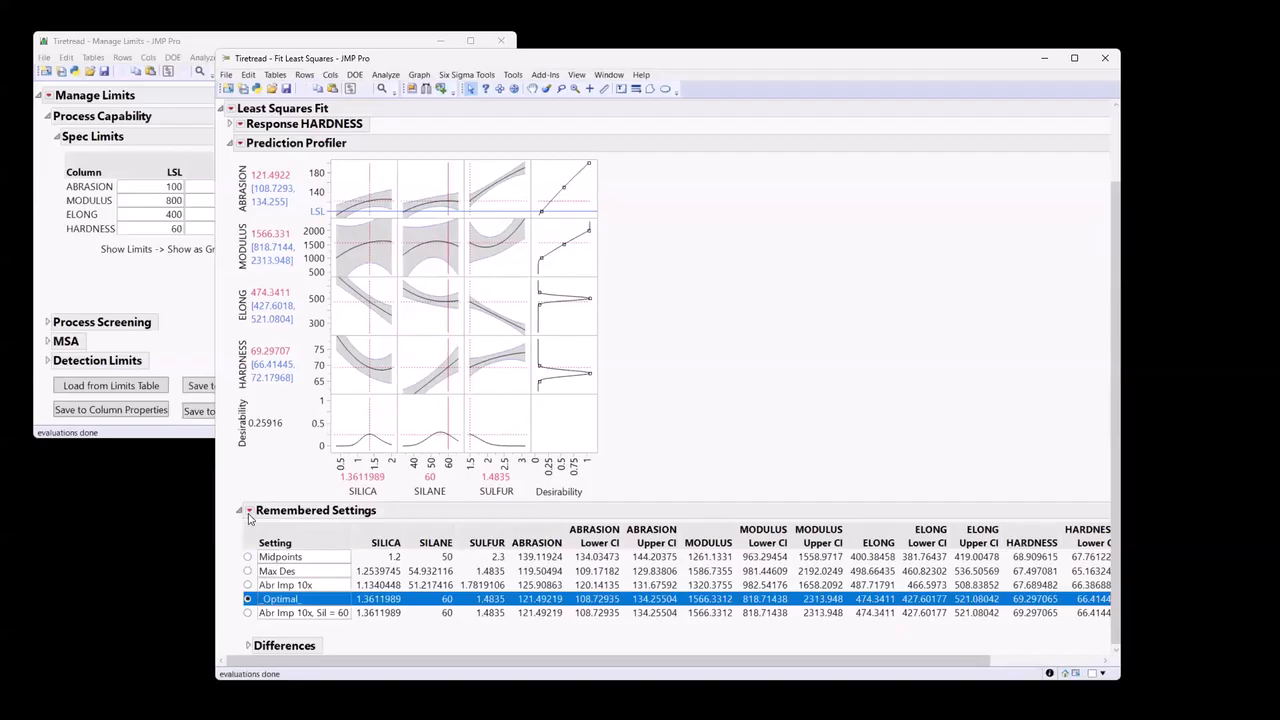
left_click(249, 511)
left_click(204, 552)
Compare the remembered settings in the profiler by applying Abr Imp 10x, Sil = 60, Midpoints, Max Des and Abr Imp 10x in turn.
left_click(247, 612)
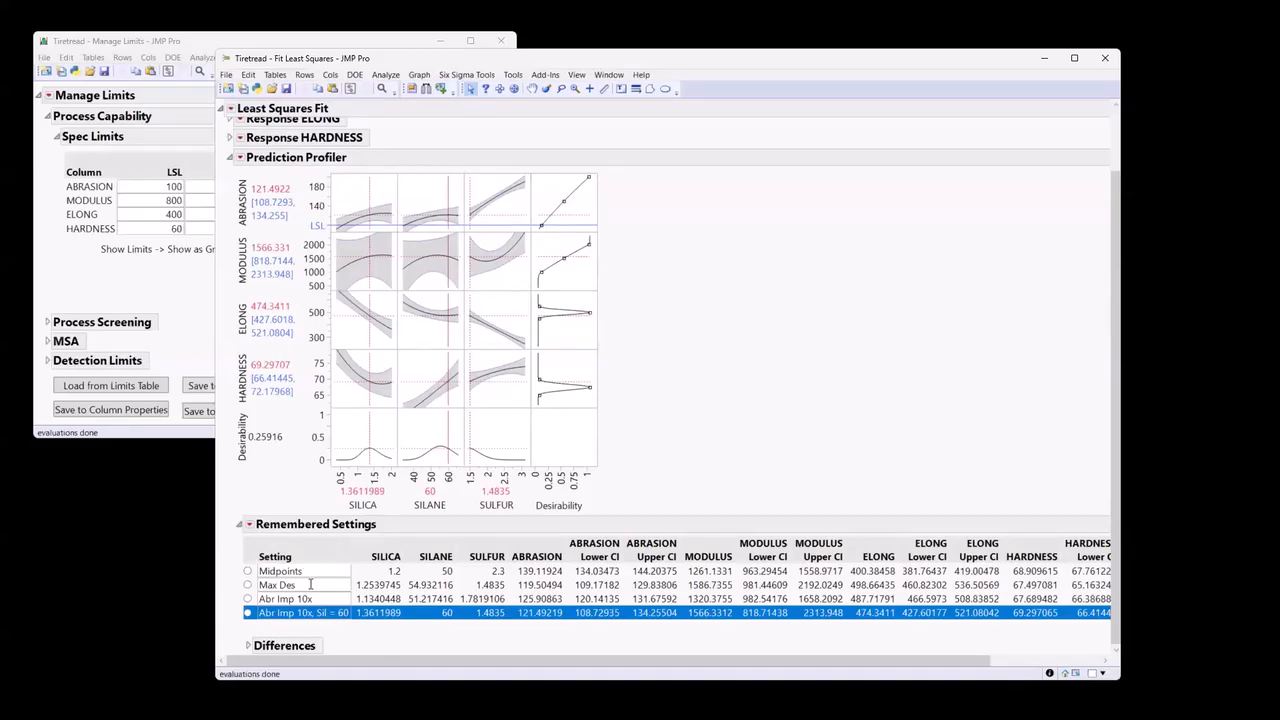
left_click(247, 571)
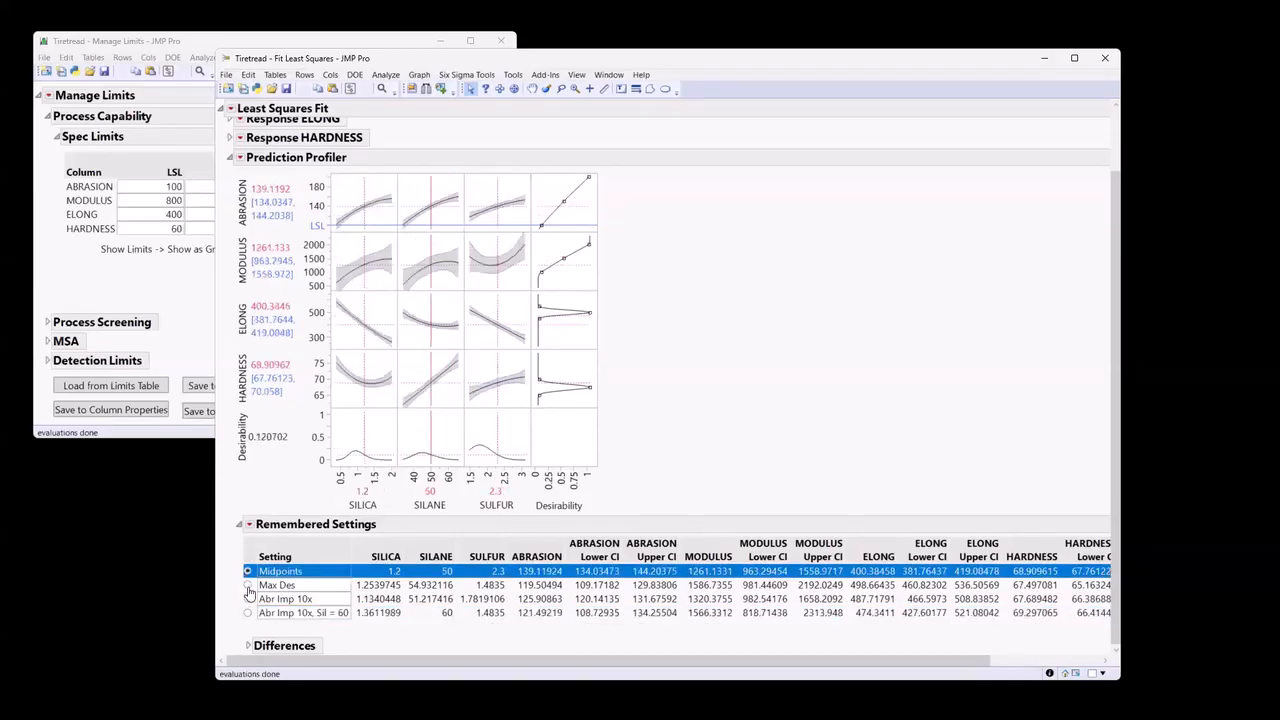
left_click(247, 585)
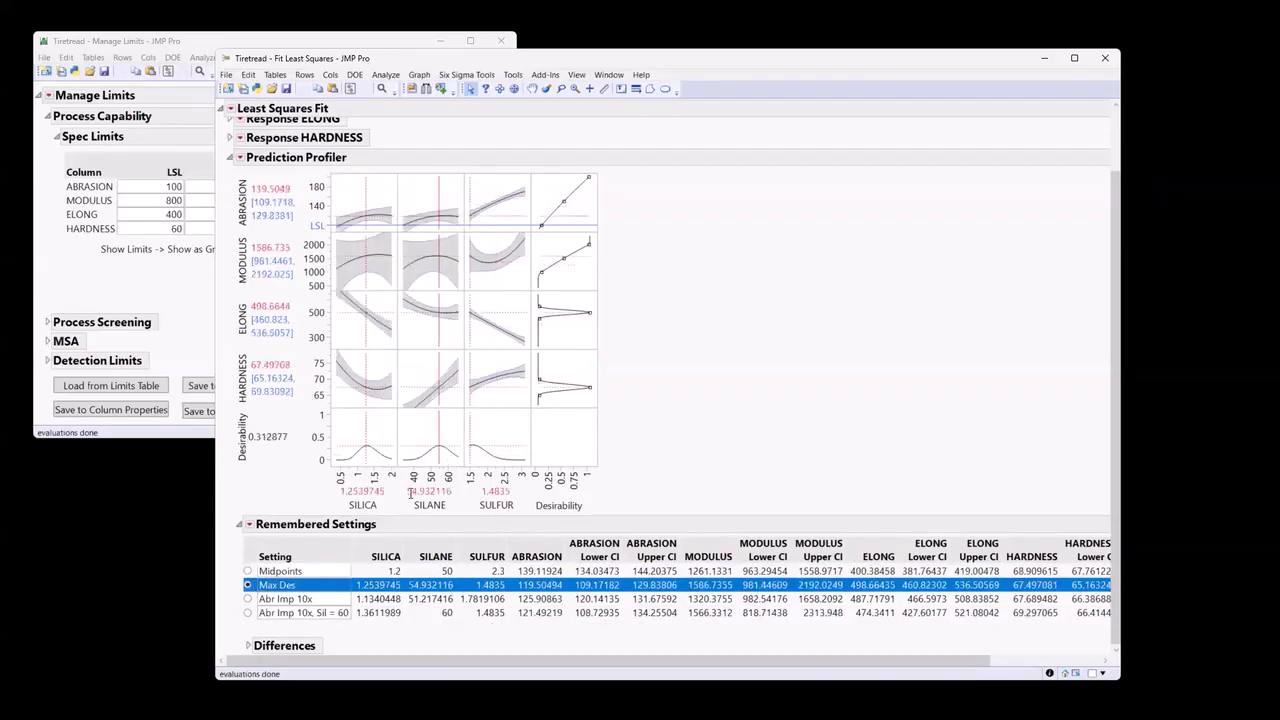
left_click(248, 599)
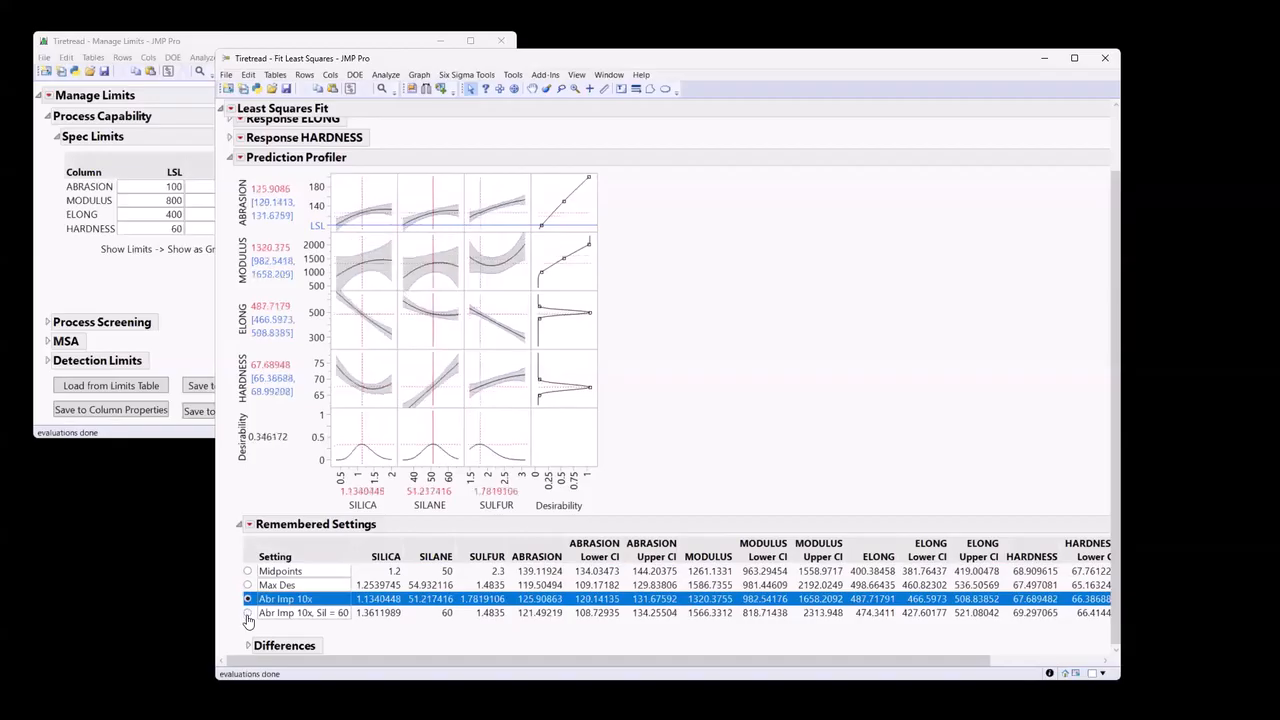
Apply the Abr Imp 10x, Sil = 60 remembered setting and arrange the Fit Least Squares window beside the Manage Limits window.
left_click(247, 614)
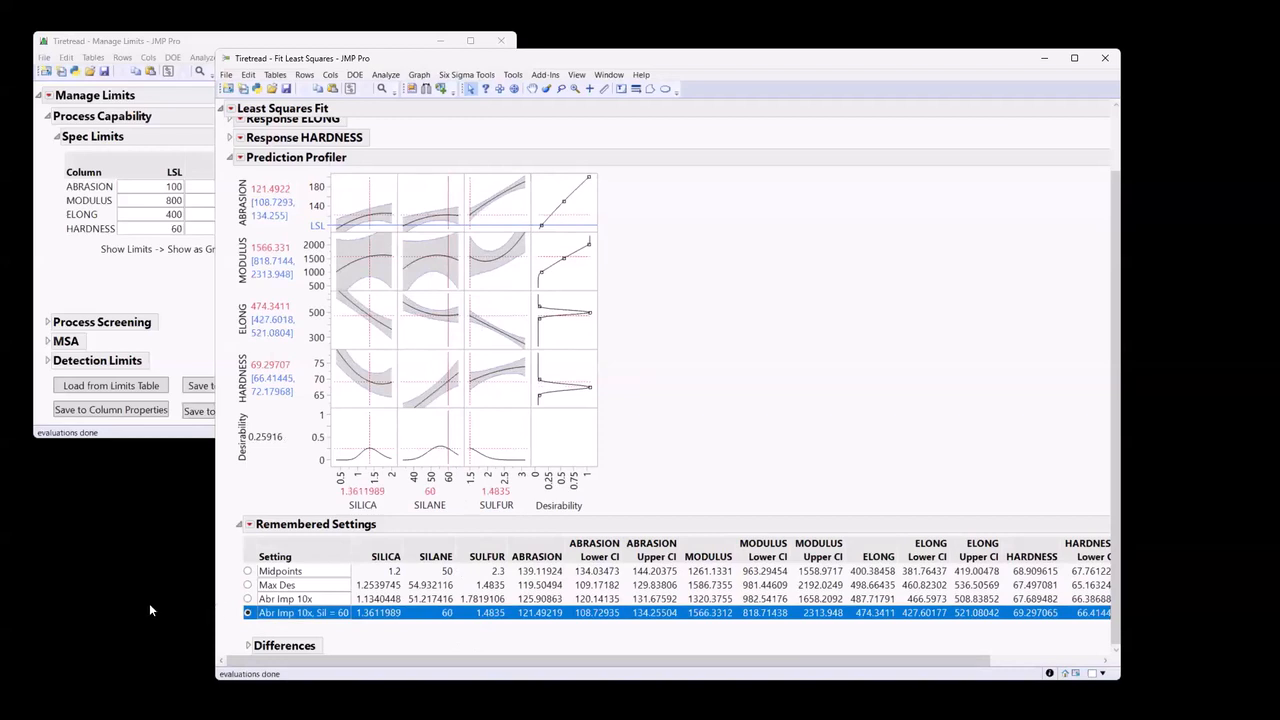
left_click_drag(410, 661, 737, 677)
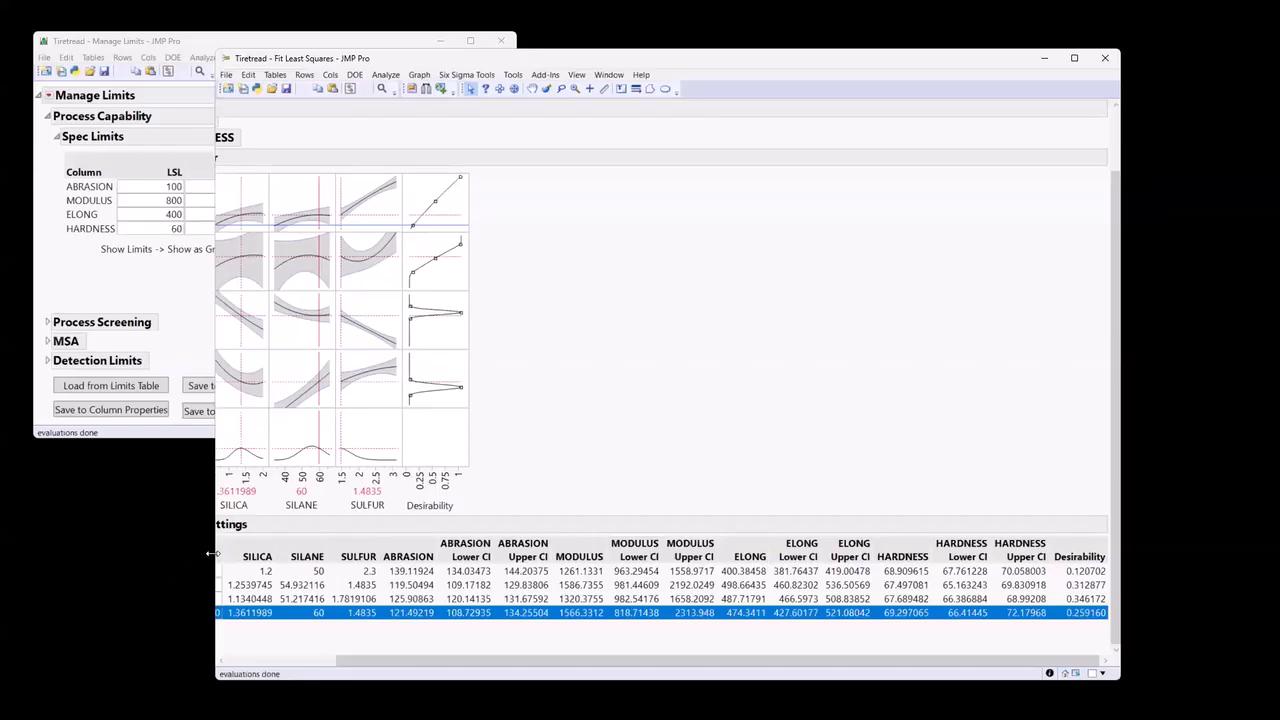
left_click_drag(214, 553, 62, 420)
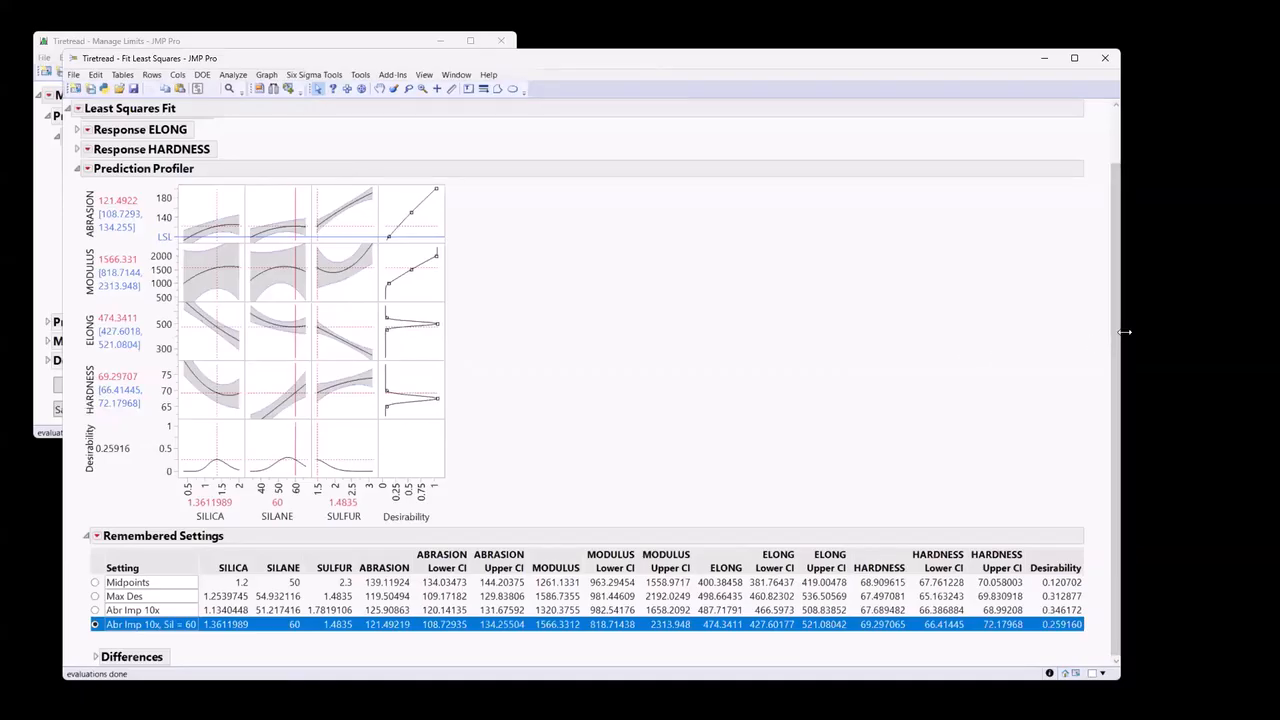
left_click_drag(1124, 332, 701, 330)
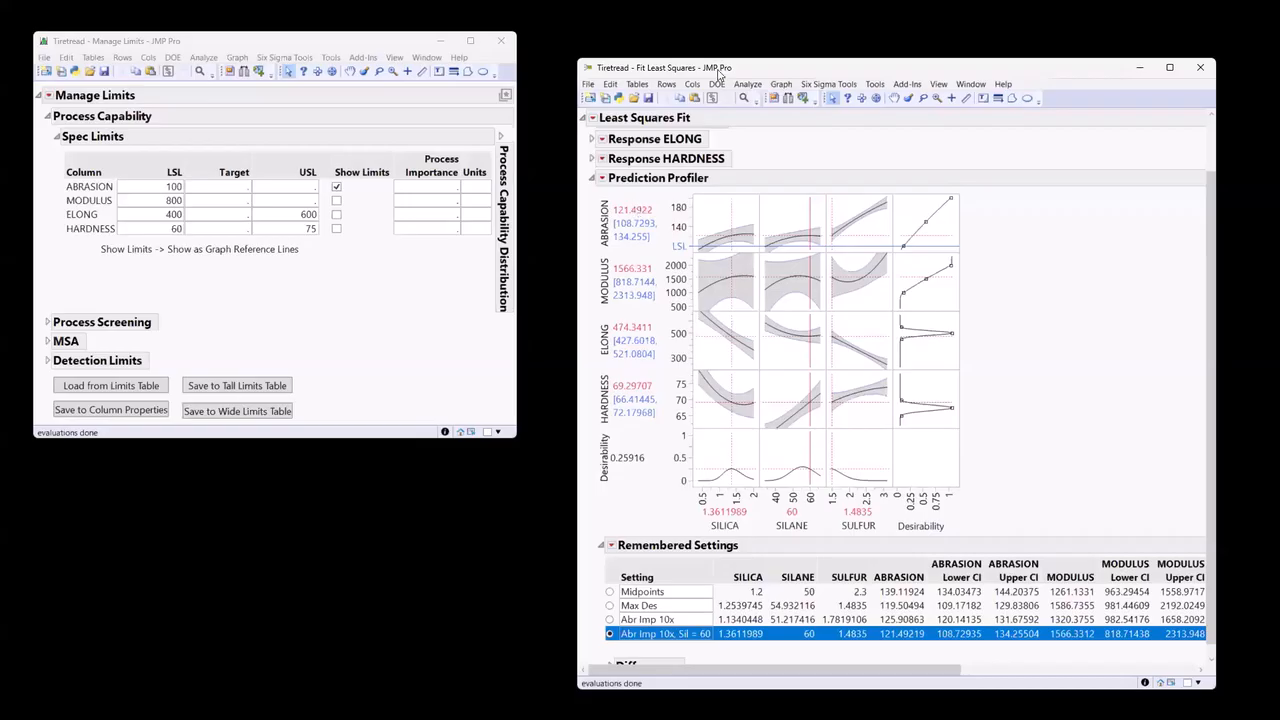
left_click_drag(718, 72, 622, 70)
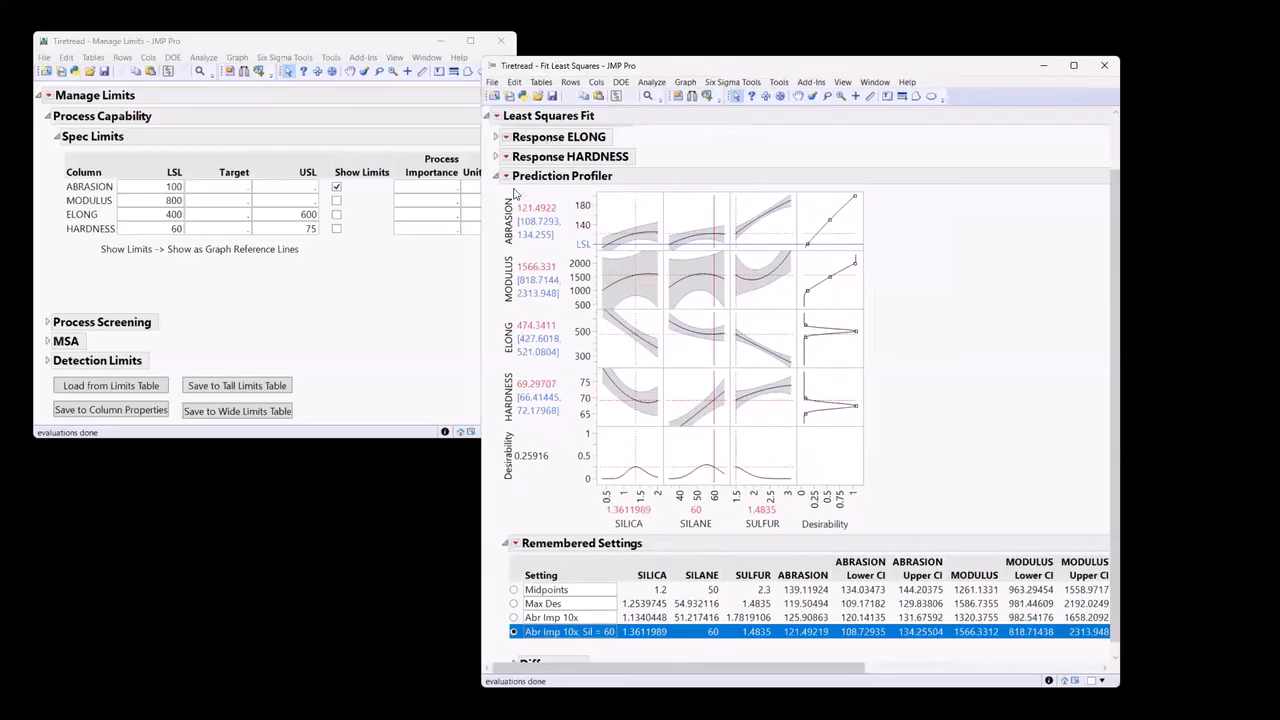
Show prediction intervals instead of confidence intervals in the Prediction Profiler.
left_click(506, 177)
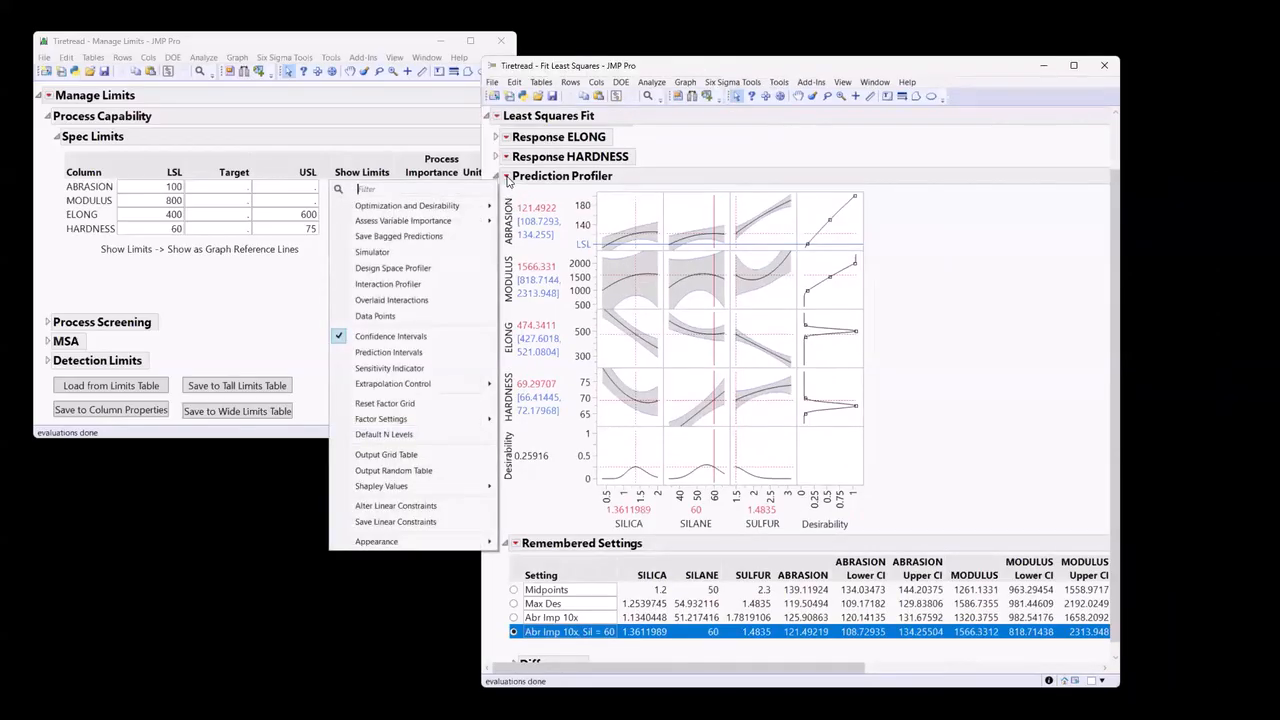
left_click(422, 361)
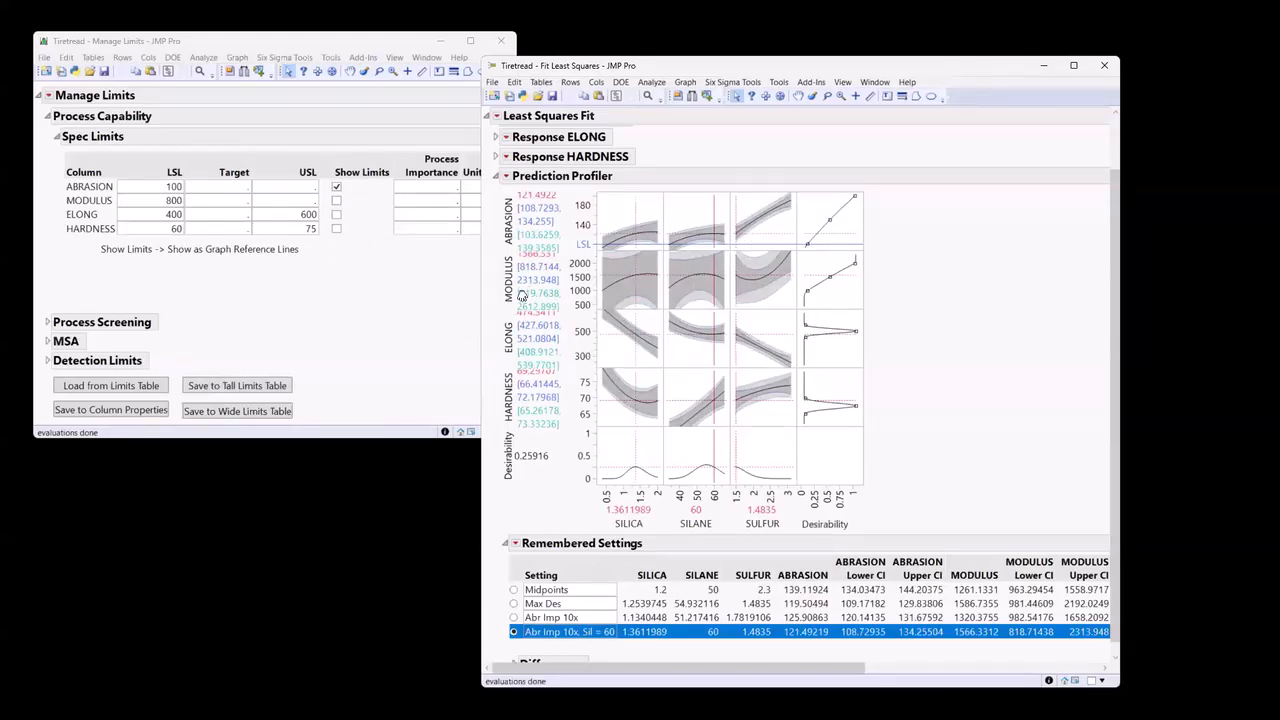
left_click(506, 177)
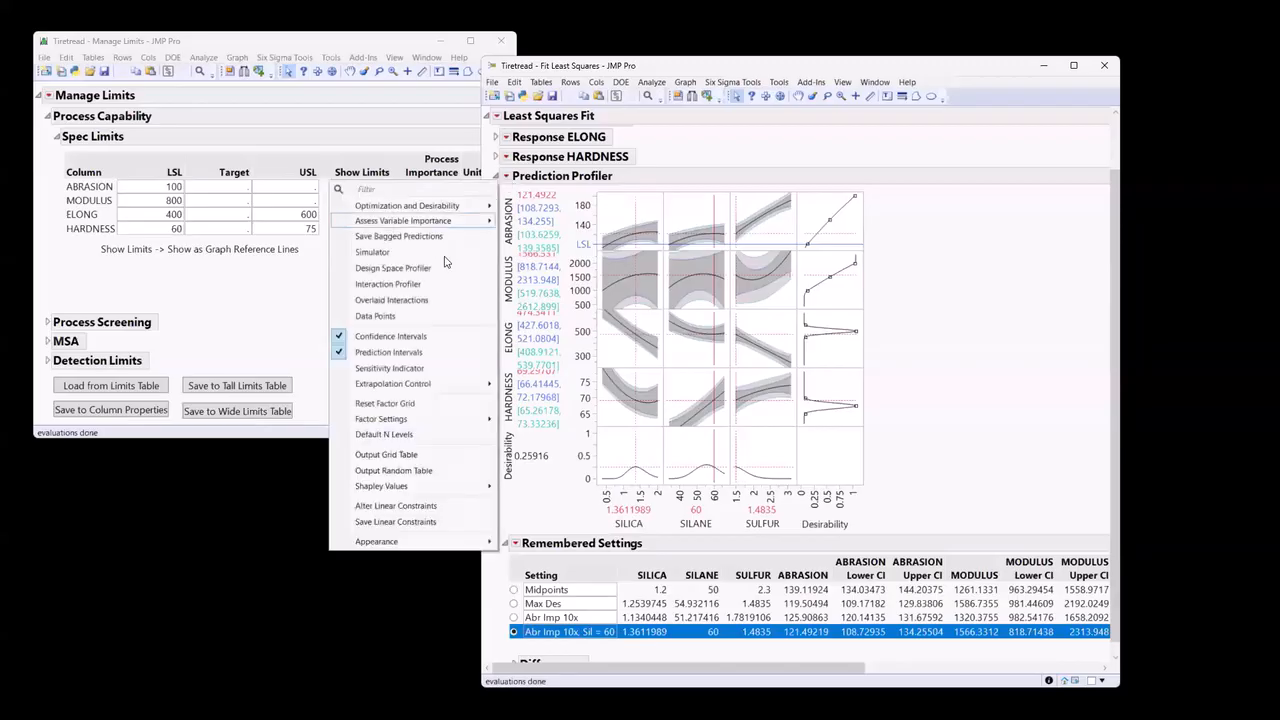
left_click(541, 274)
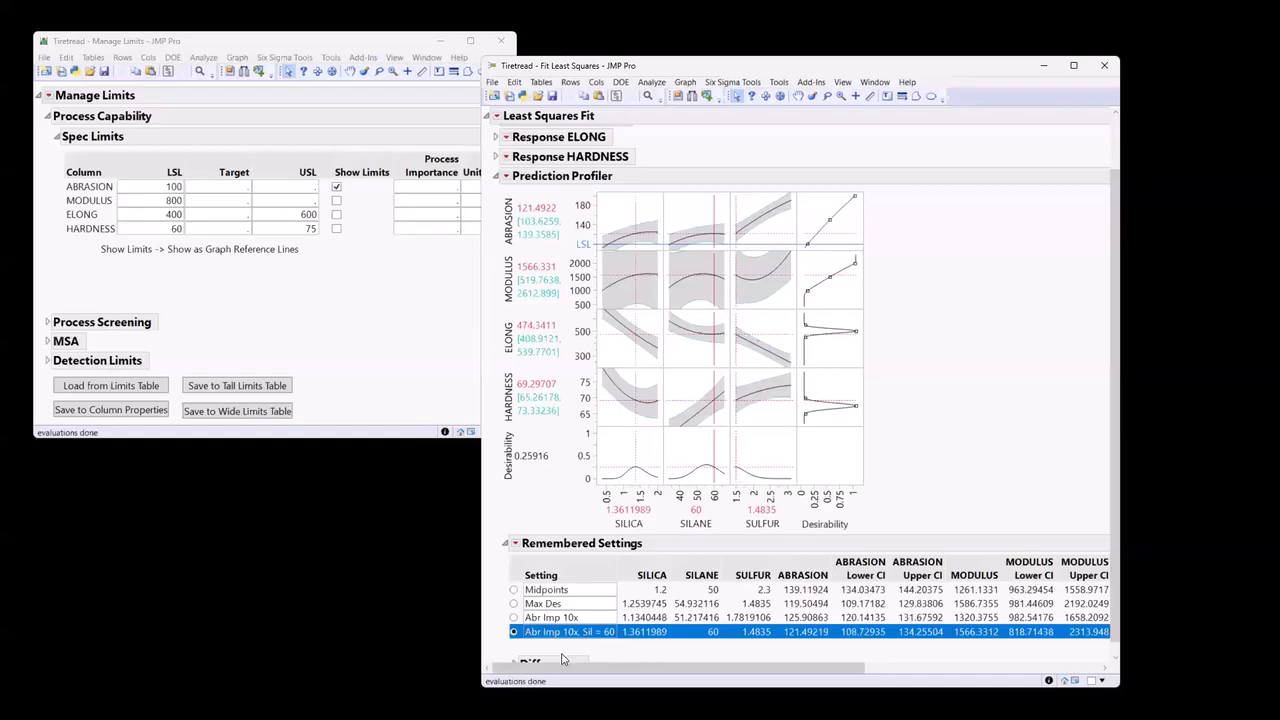
Add the Simulator to the Prediction Profiler.
left_click(504, 178)
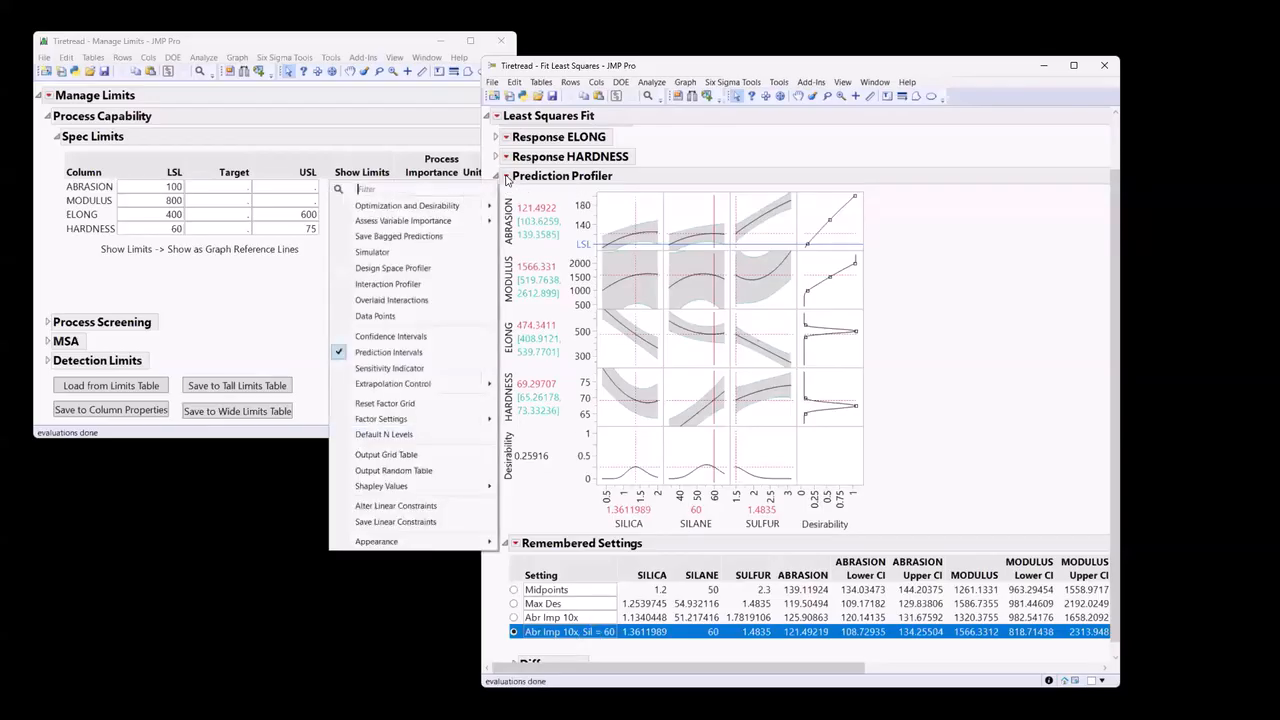
left_click(430, 252)
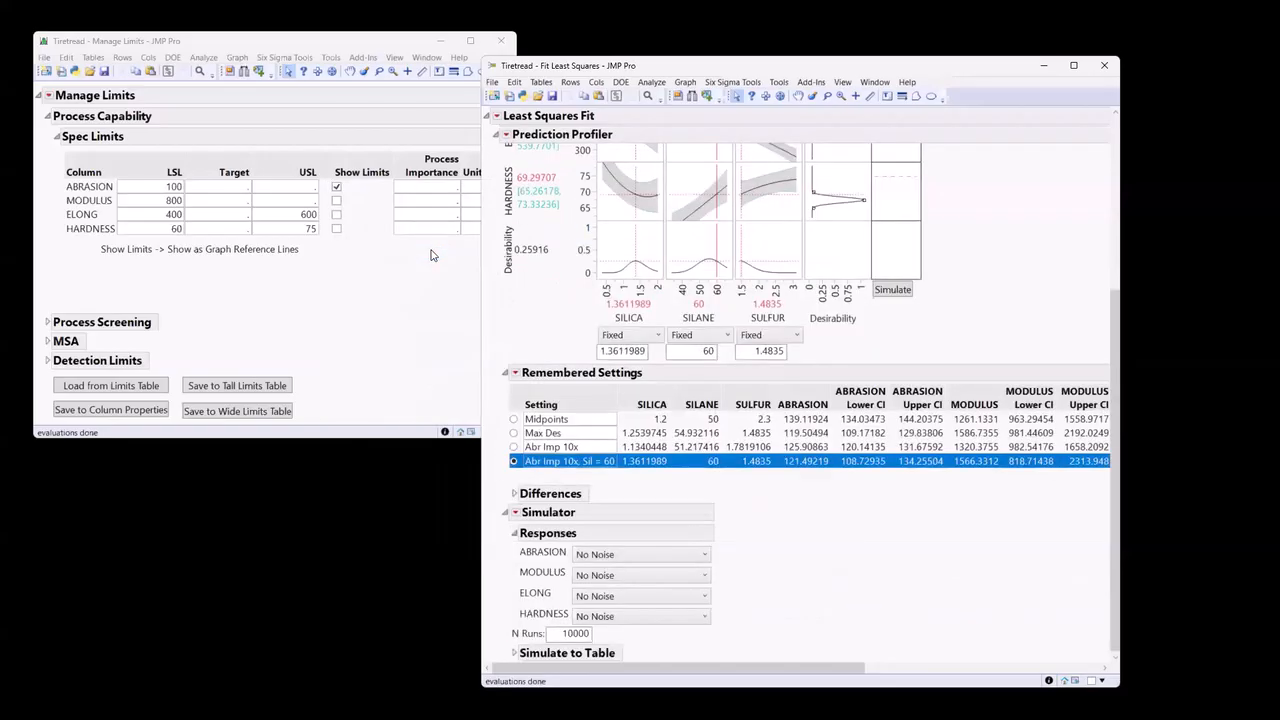
scroll(910, 460, "up", 5)
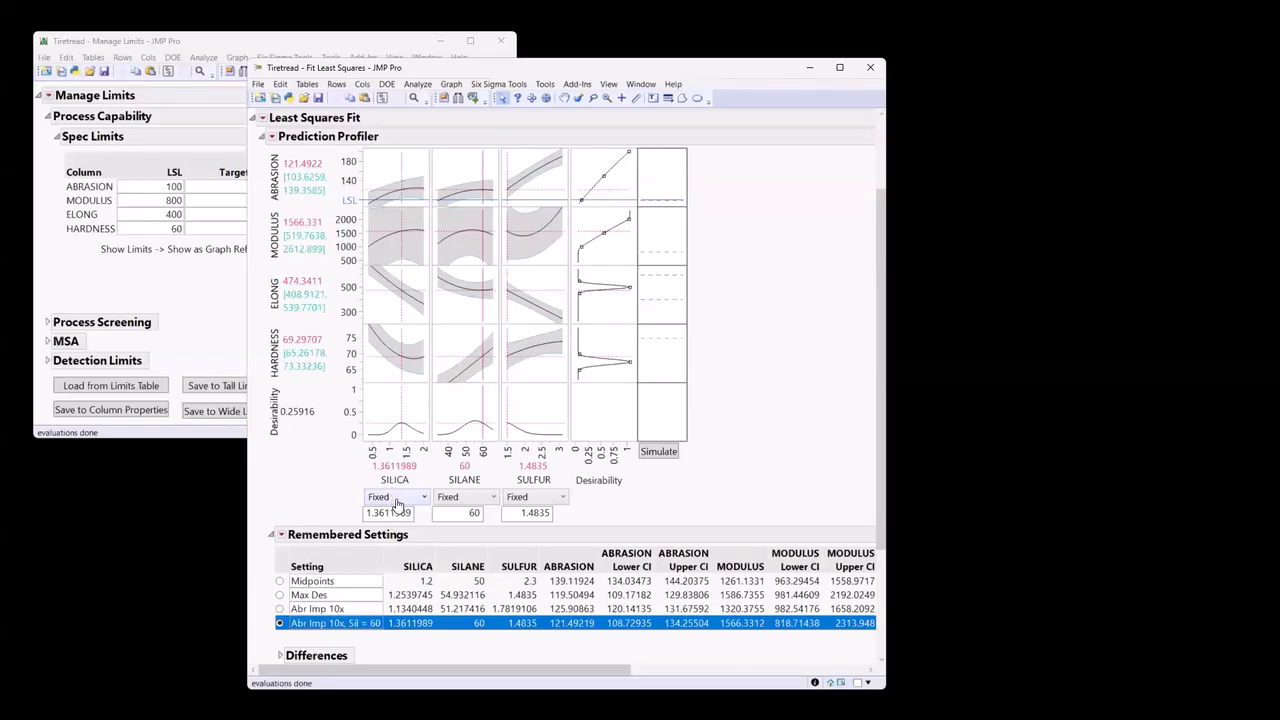
Set the simulator inputs SILICA, SILANE and SULFUR from Fixed to Random, keeping the Normal distribution for each.
left_click(397, 498)
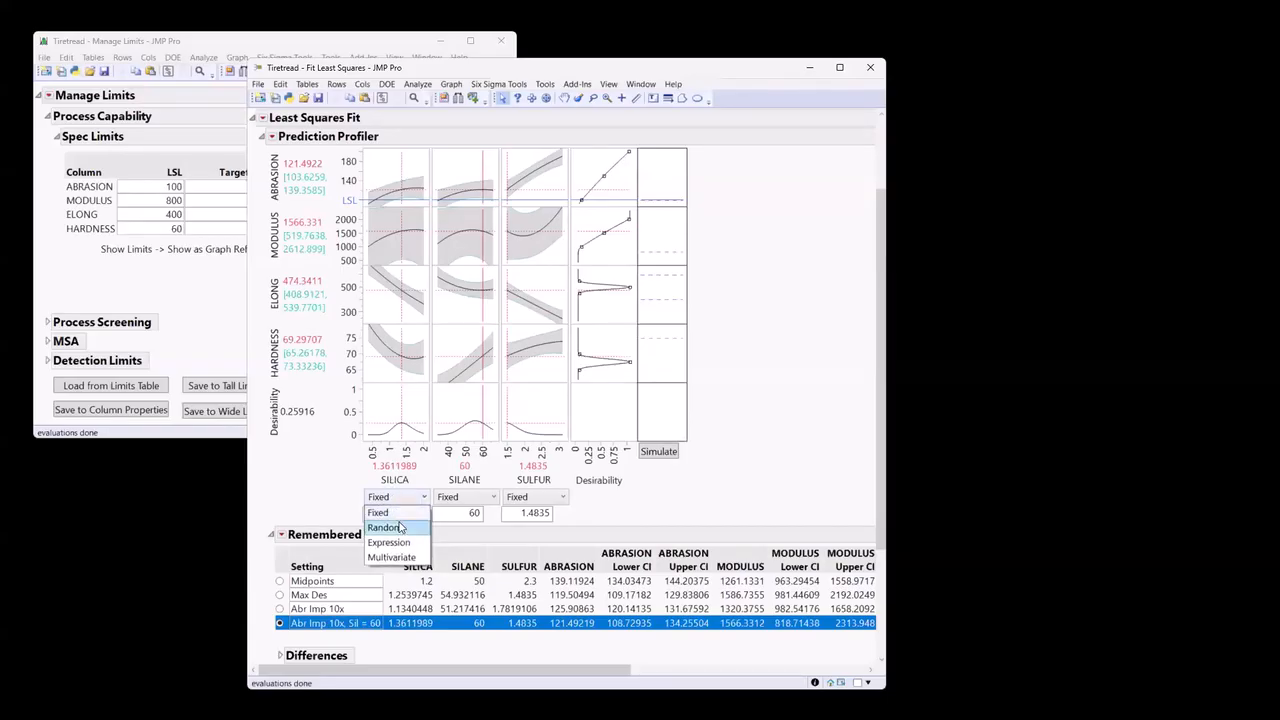
left_click(386, 527)
left_click(468, 497)
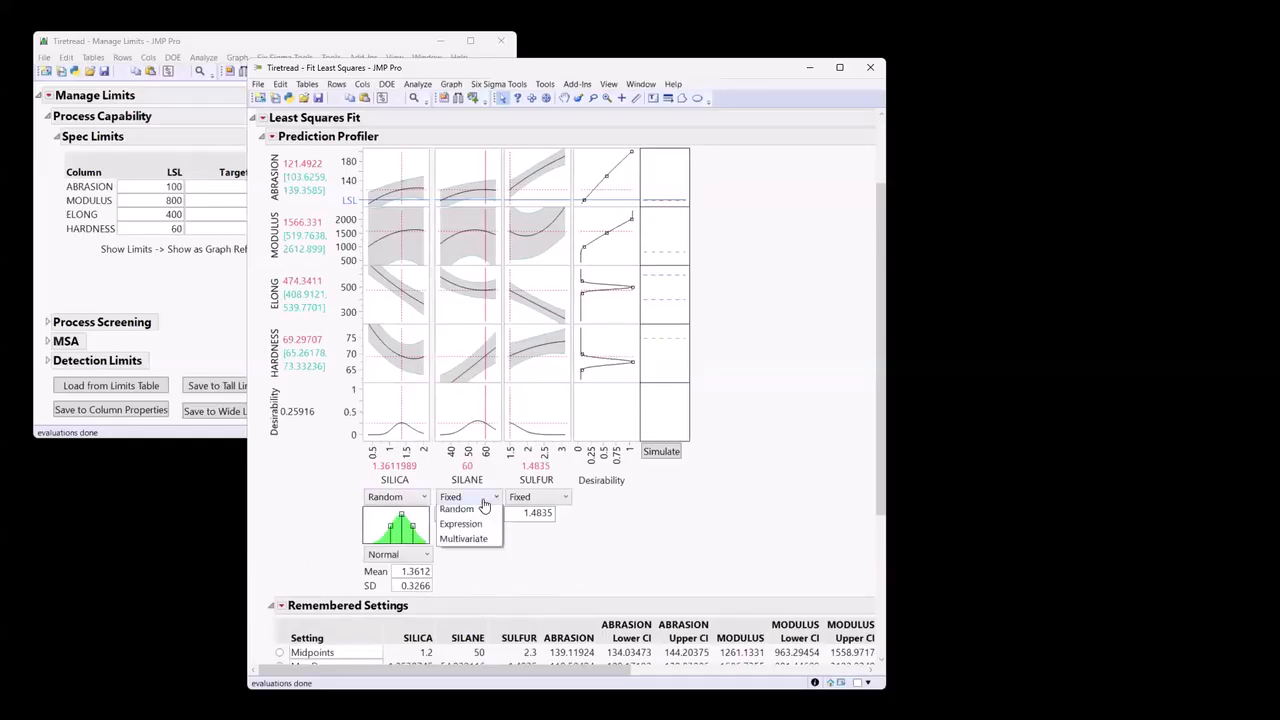
left_click(458, 527)
left_click(538, 497)
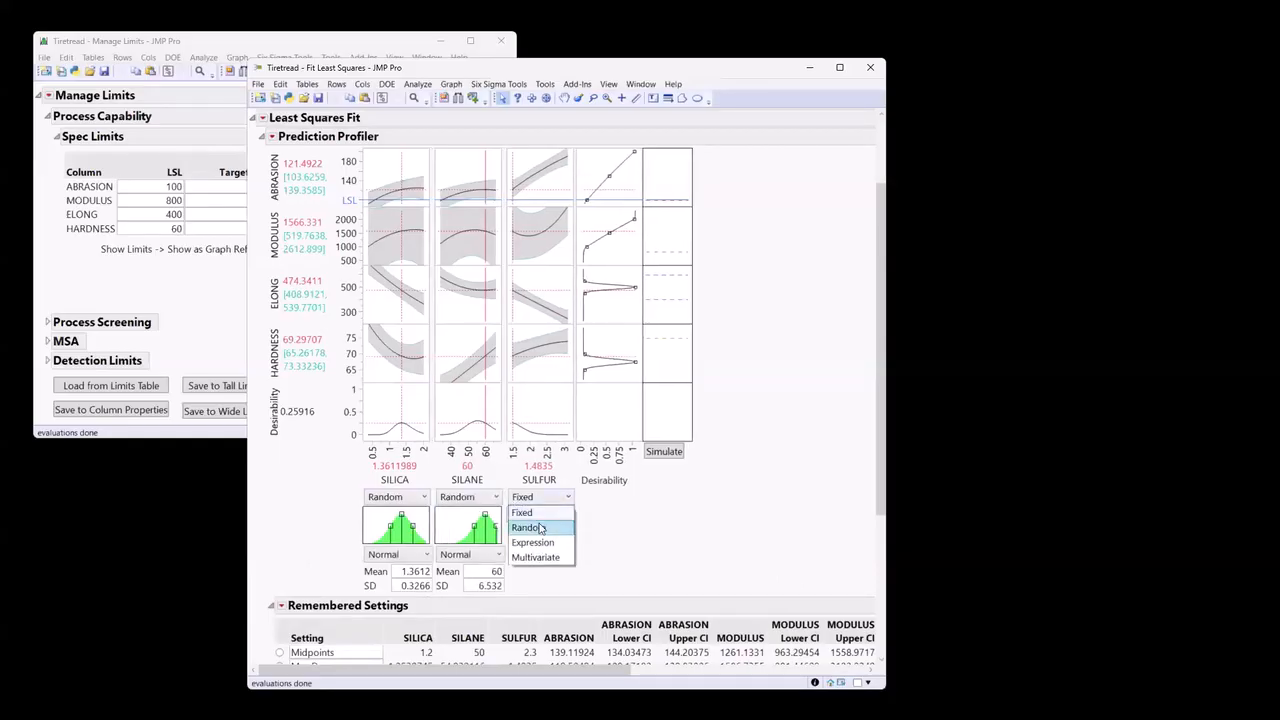
left_click(529, 527)
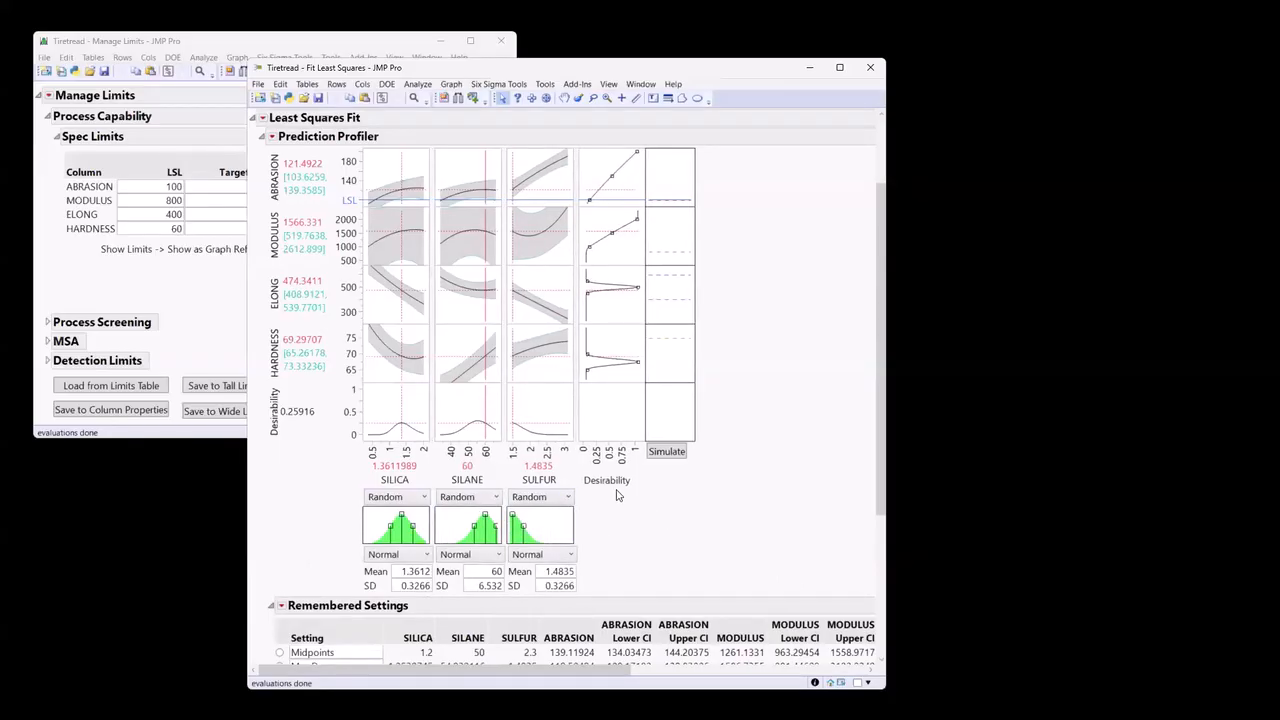
Run the simulation repeatedly with the random factors to compare the defect rates between runs.
left_click(657, 453)
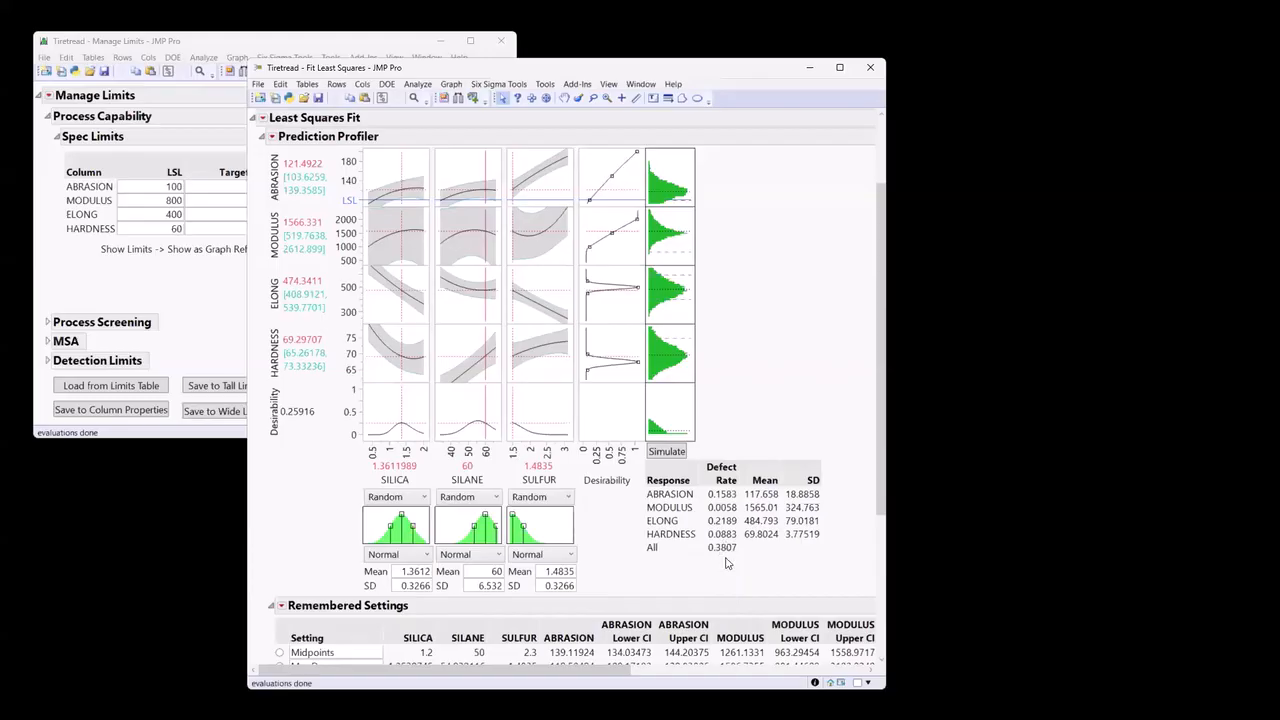
mouse_move(727, 563)
left_mouse_down()
mouse_move(754, 560)
mouse_move(738, 540)
mouse_move(638, 535)
mouse_move(748, 565)
left_mouse_up()
left_click(664, 455)
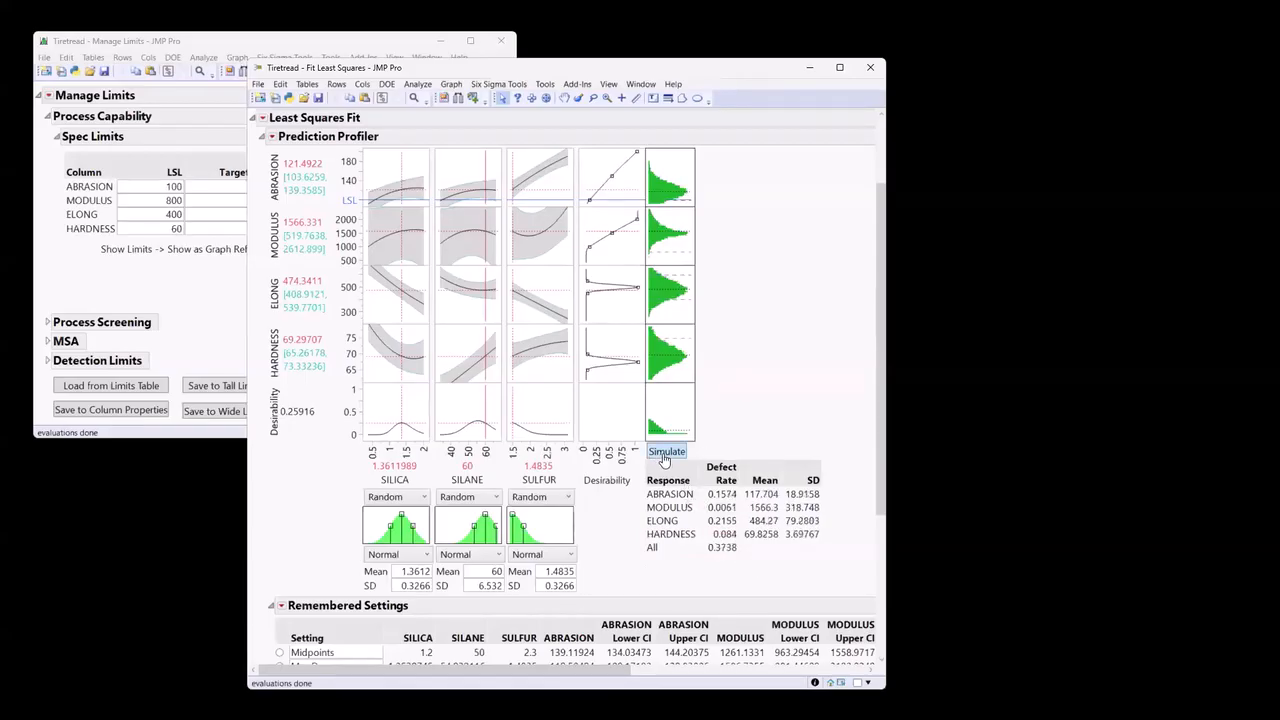
left_click(677, 454)
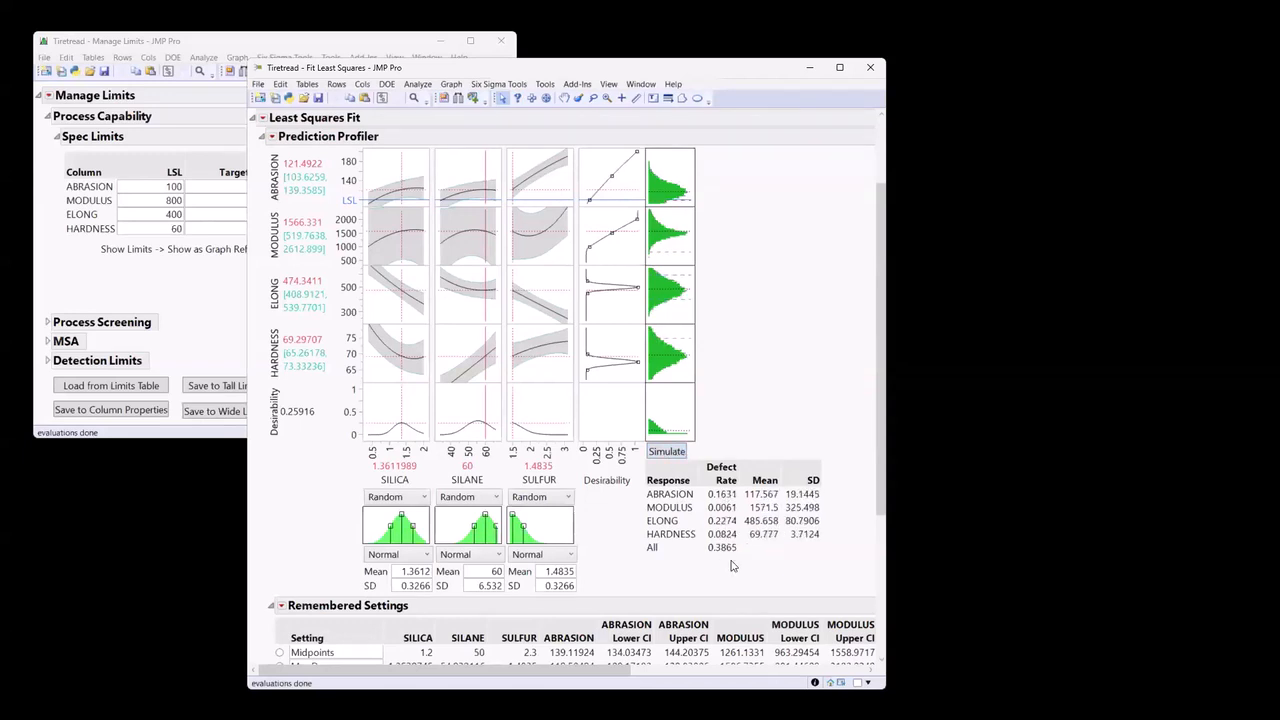
left_click(667, 452)
left_click(667, 452)
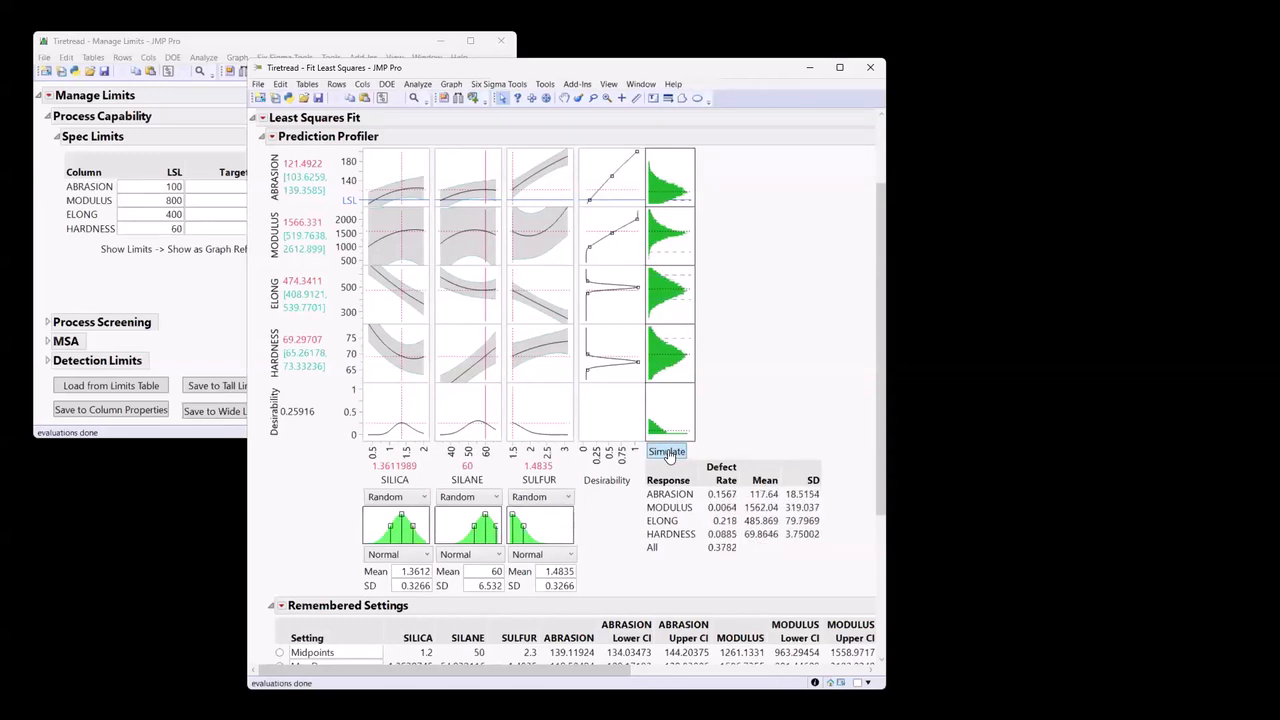
left_click(667, 452)
left_click(667, 452)
left_click(667, 452)
left_click(667, 452)
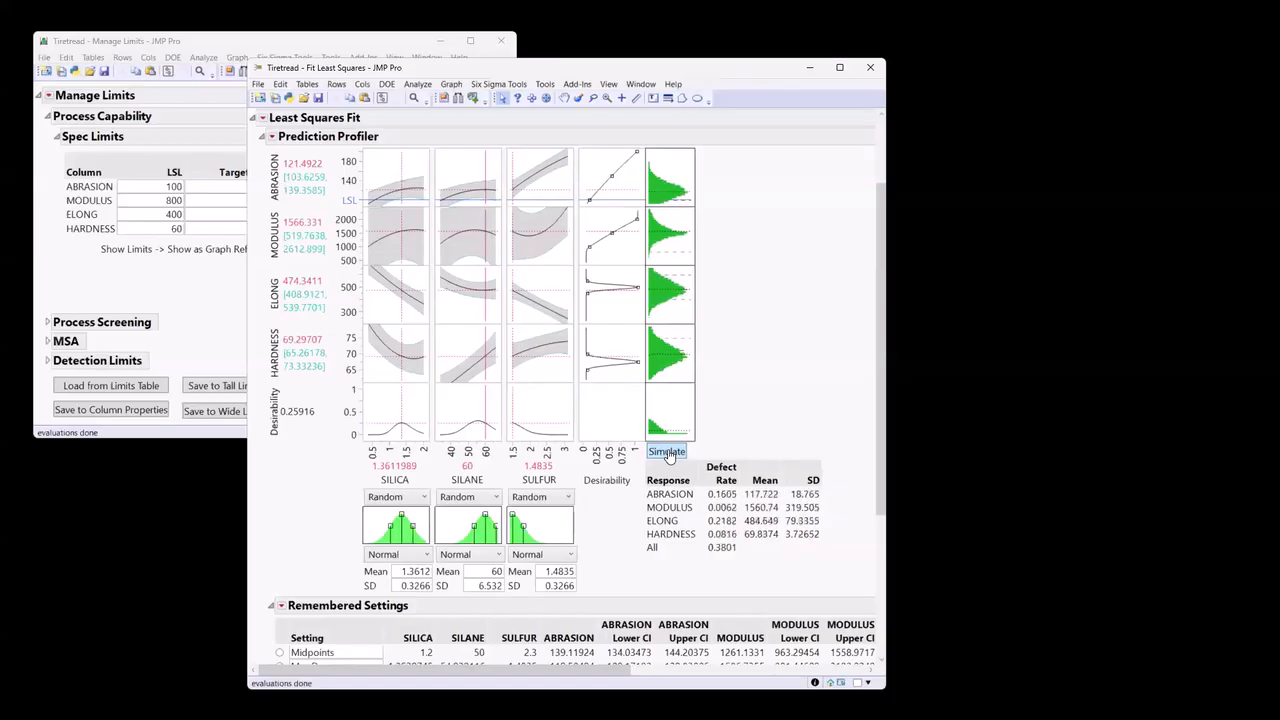
left_click(667, 452)
left_click(667, 452)
left_click(667, 452)
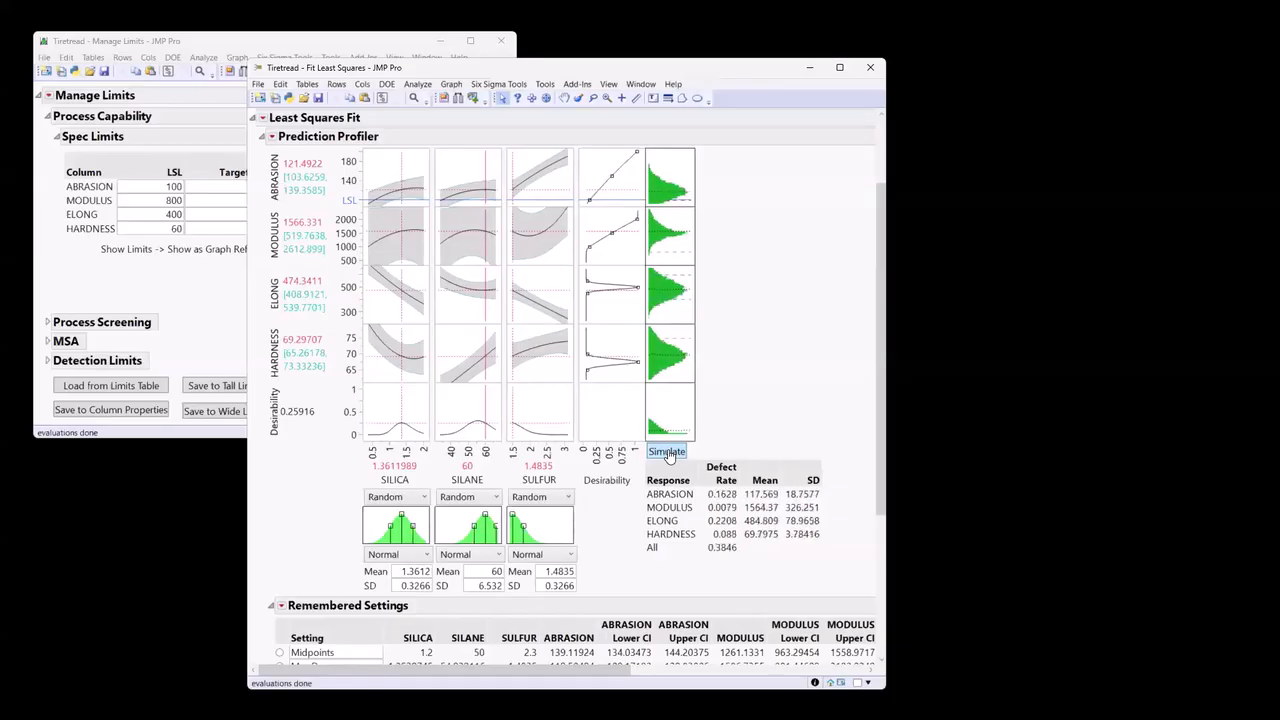
left_click(667, 452)
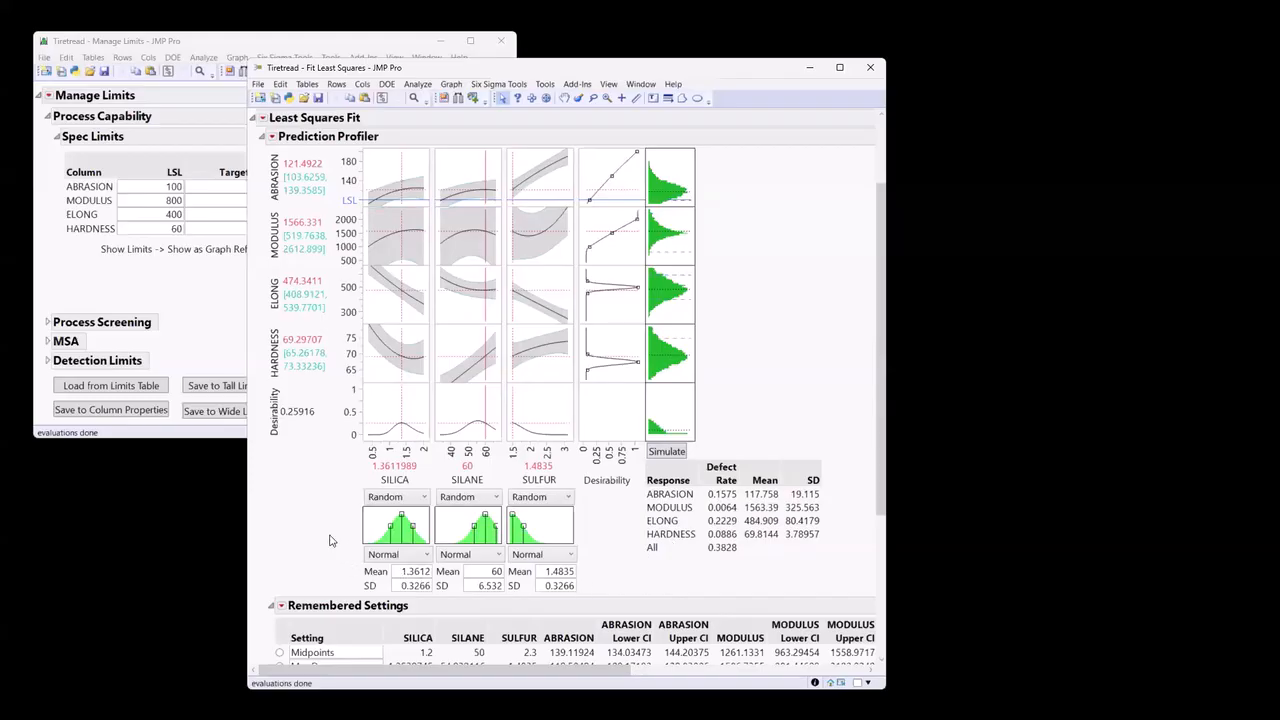
mouse_move(330, 536)
left_mouse_down()
mouse_move(323, 590)
mouse_move(632, 600)
mouse_move(624, 480)
mouse_move(338, 485)
mouse_move(333, 565)
left_mouse_up()
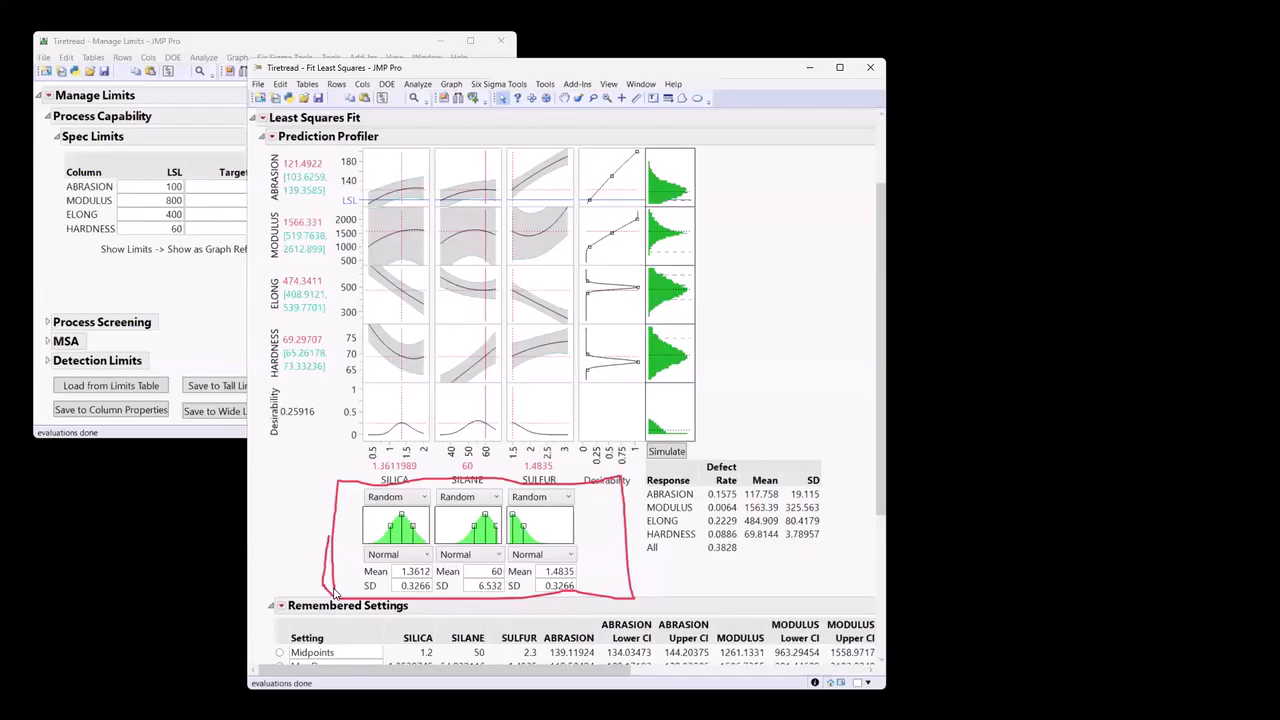
key("Escape")
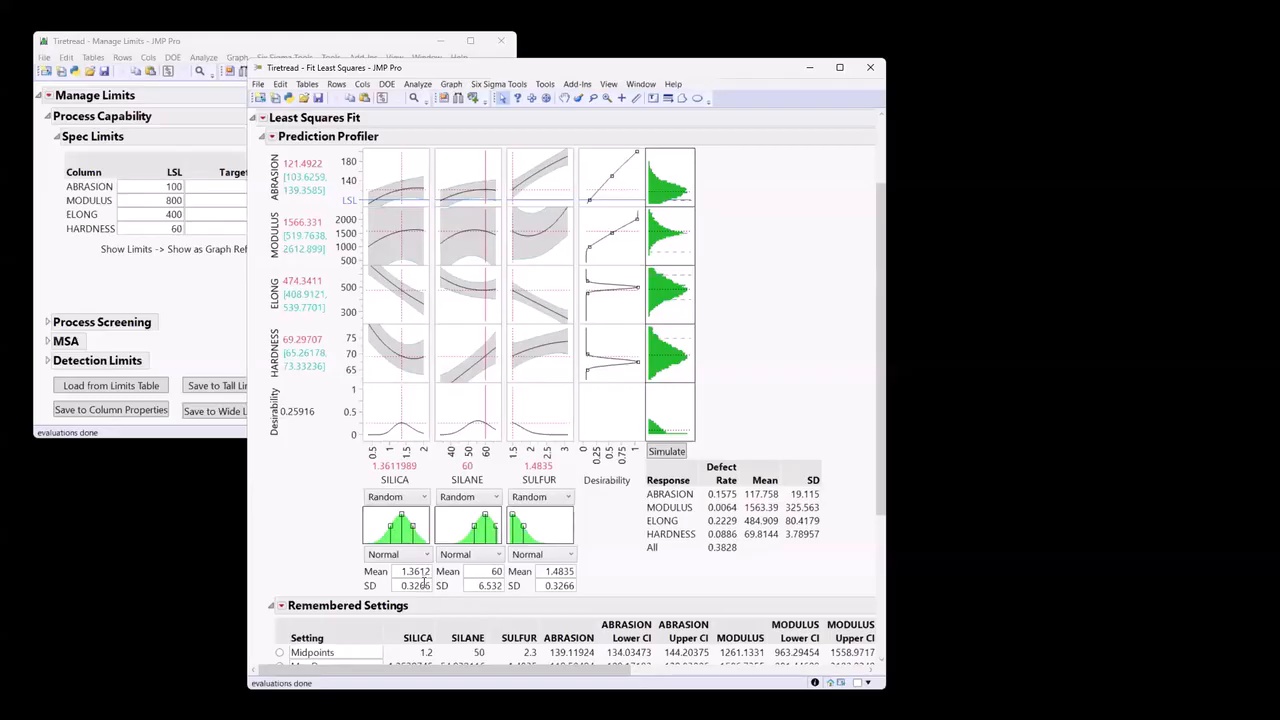
double_click(424, 584)
mouse_move(720, 563)
left_mouse_down()
mouse_move(745, 530)
mouse_move(636, 527)
mouse_move(636, 566)
mouse_move(720, 570)
left_mouse_up()
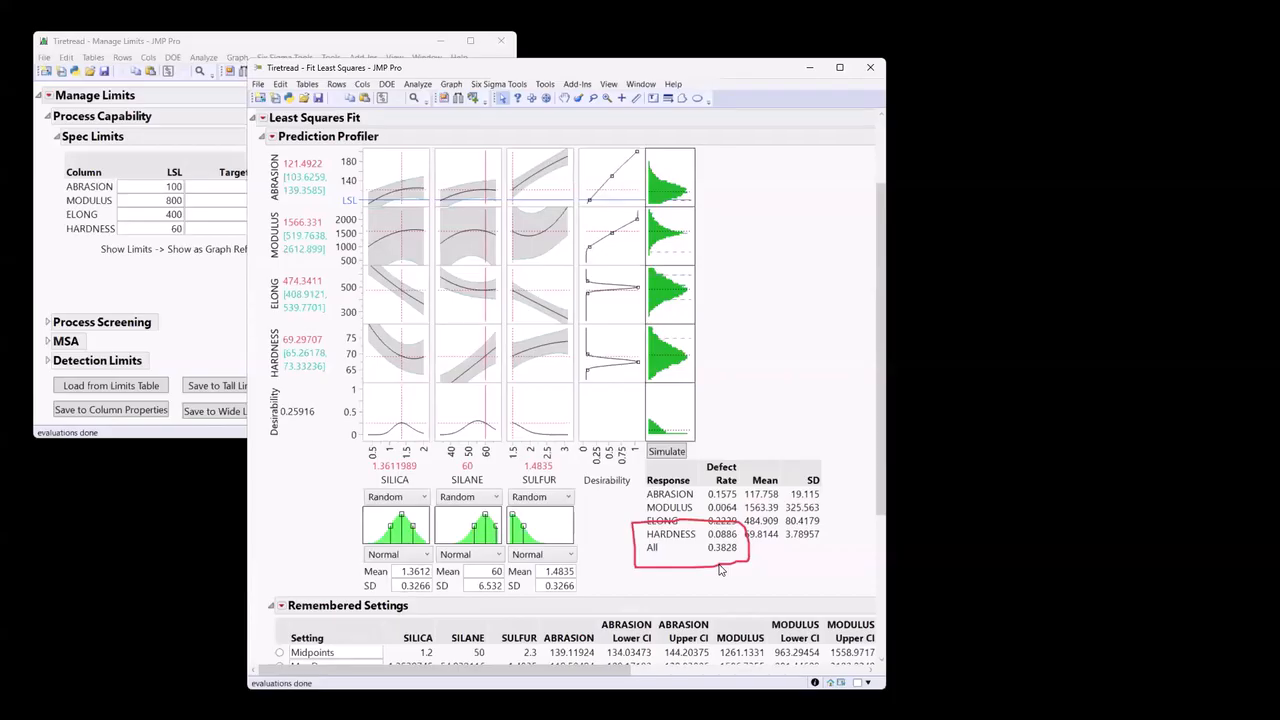
key("Escape")
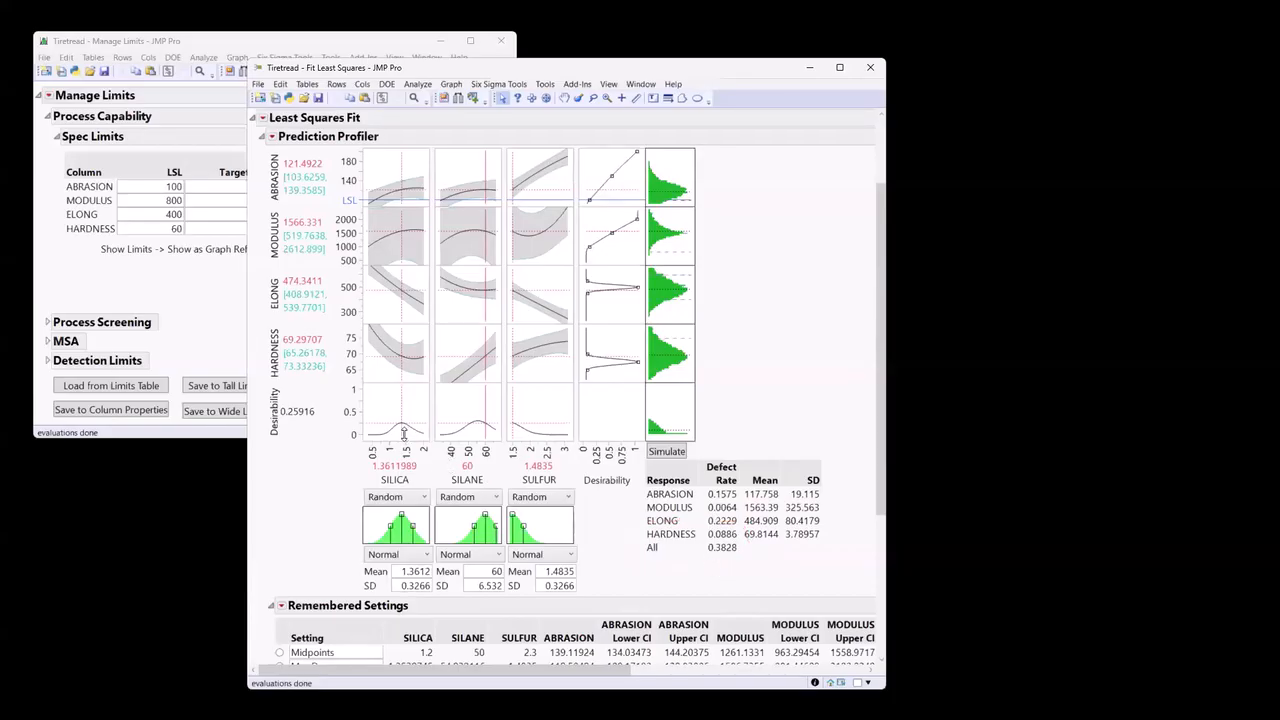
Set the SILICA standard deviation to 0.1 and rerun the simulation.
double_click(417, 586)
type("0.1")
left_click(672, 596)
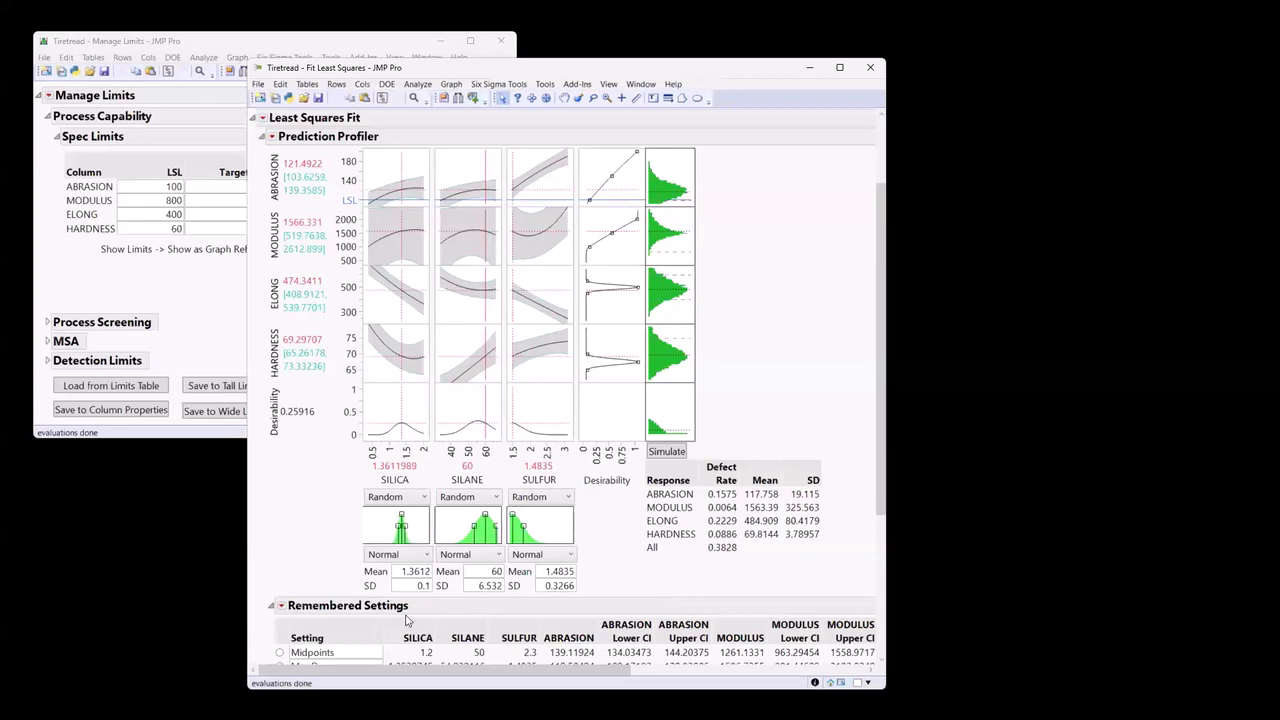
left_click(650, 453)
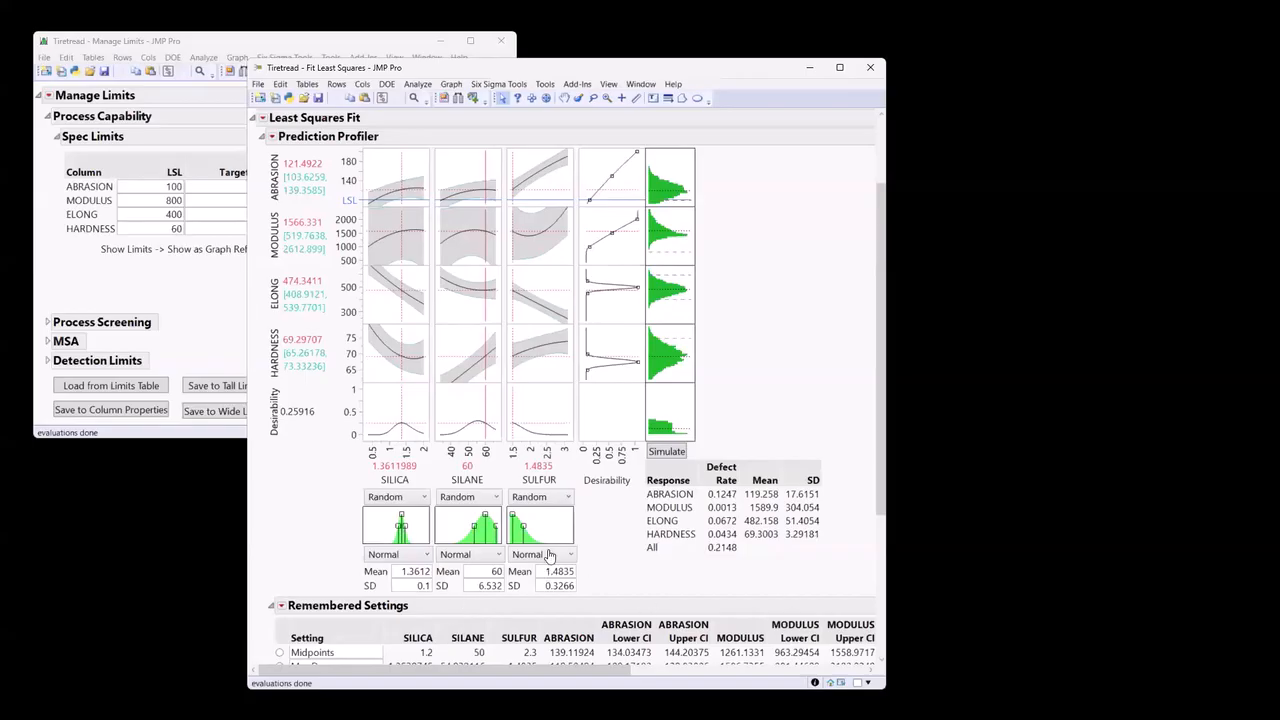
Set the SILANE standard deviation to 3 and rerun the simulation.
double_click(476, 585)
type("3")
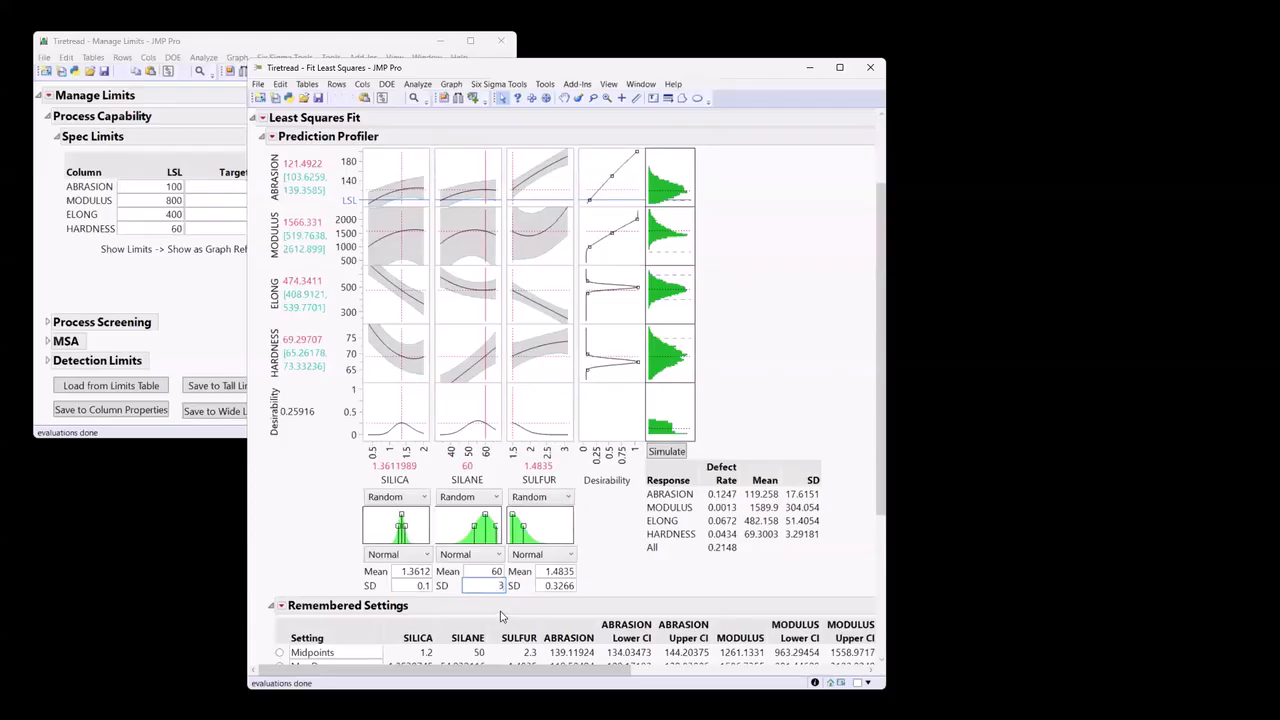
left_click(625, 572)
left_click(658, 455)
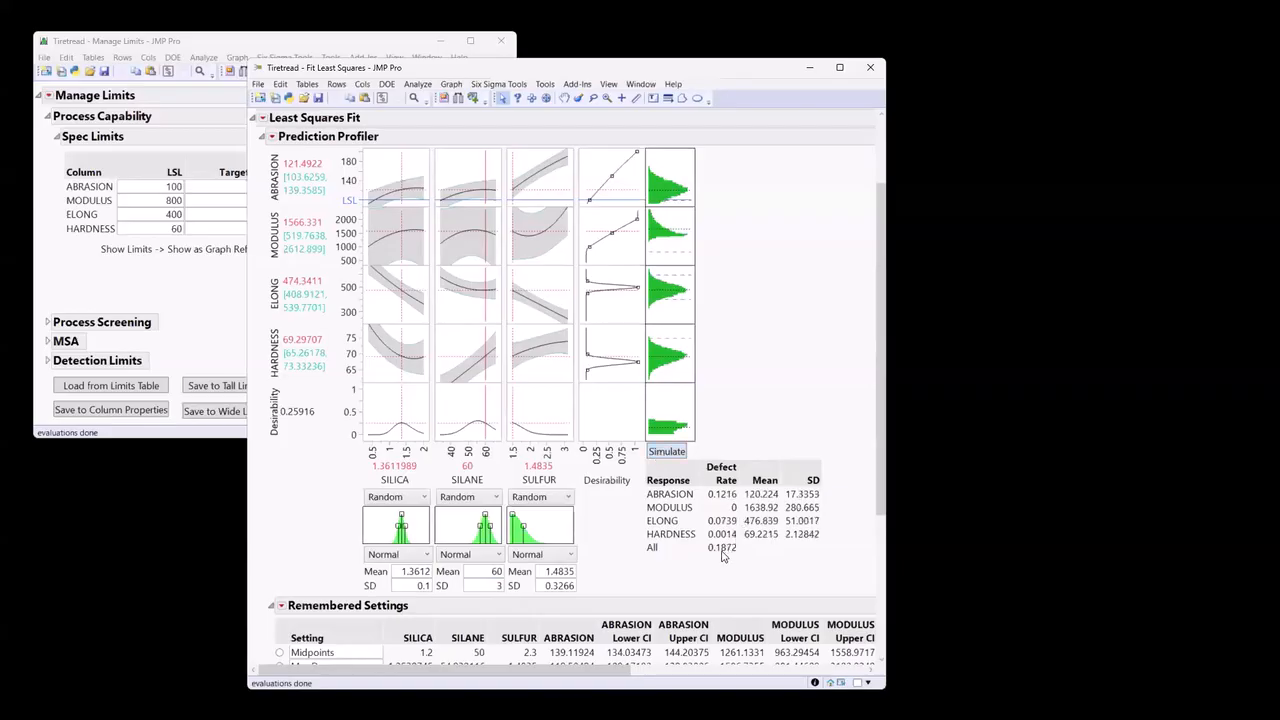
scroll(697, 586, "up", 3)
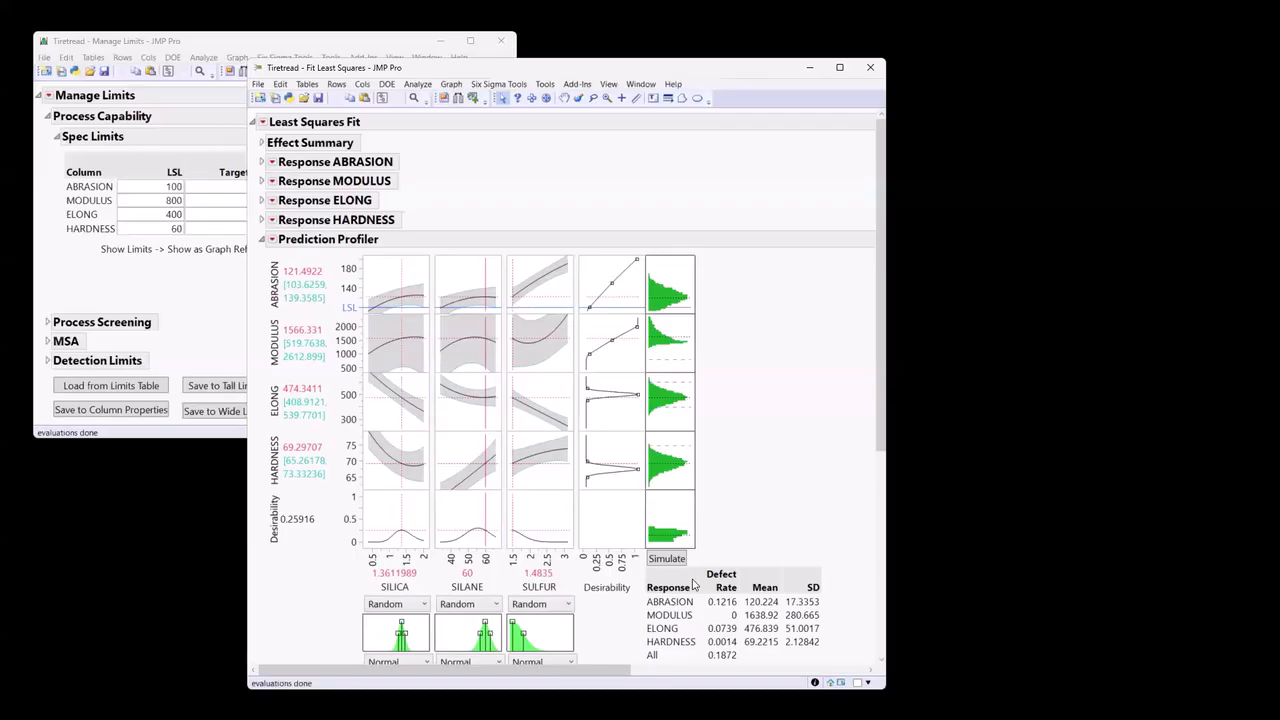
scroll(693, 585, "down", 2)
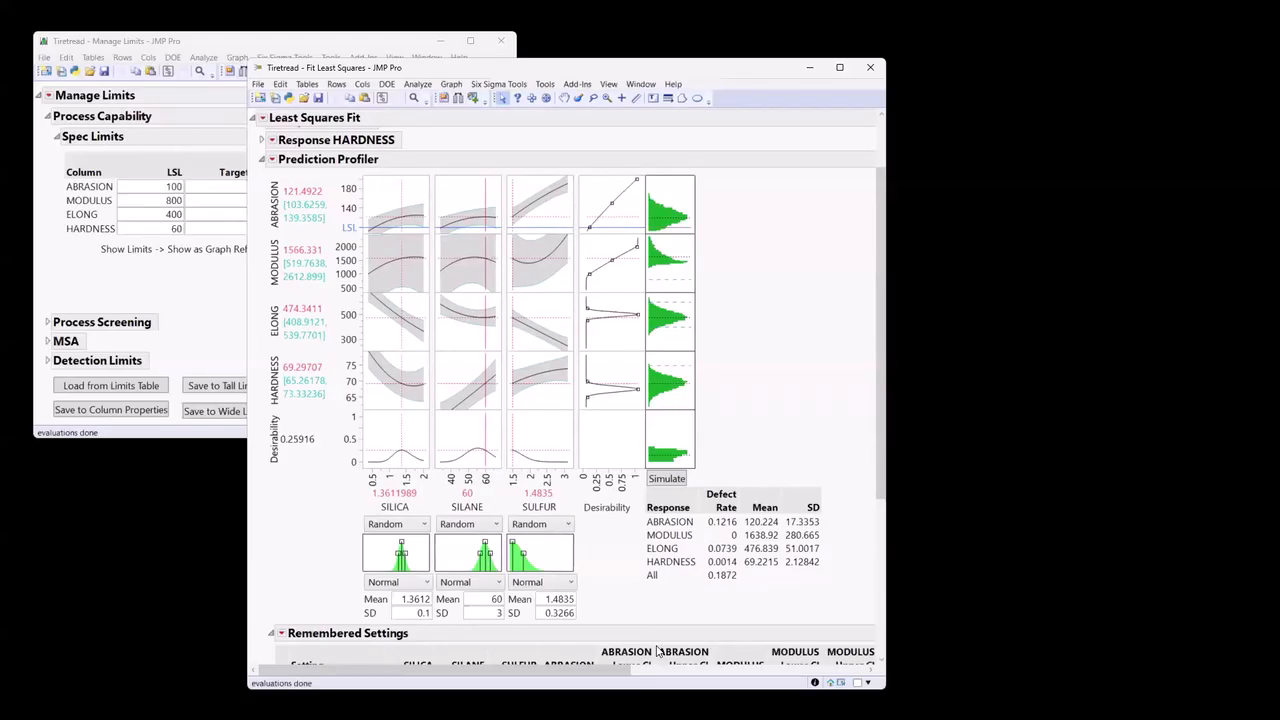
scroll(640, 630, "down", 5)
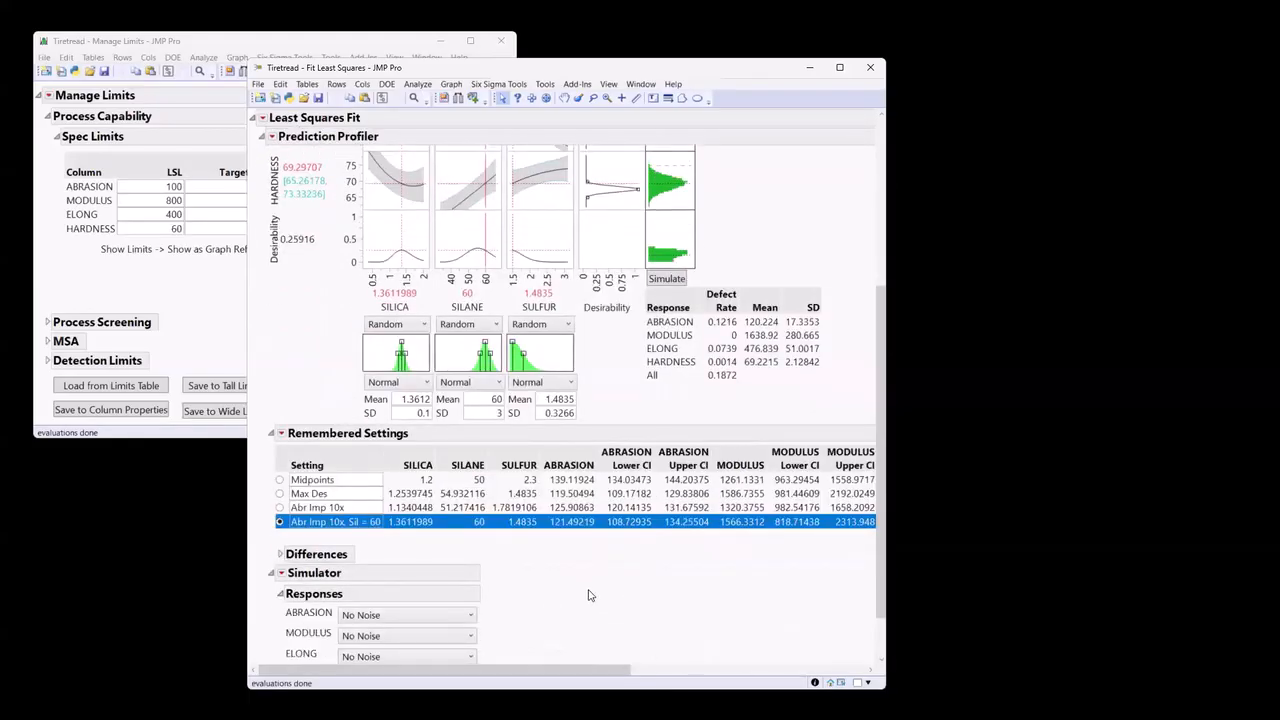
scroll(586, 588, "up", 2)
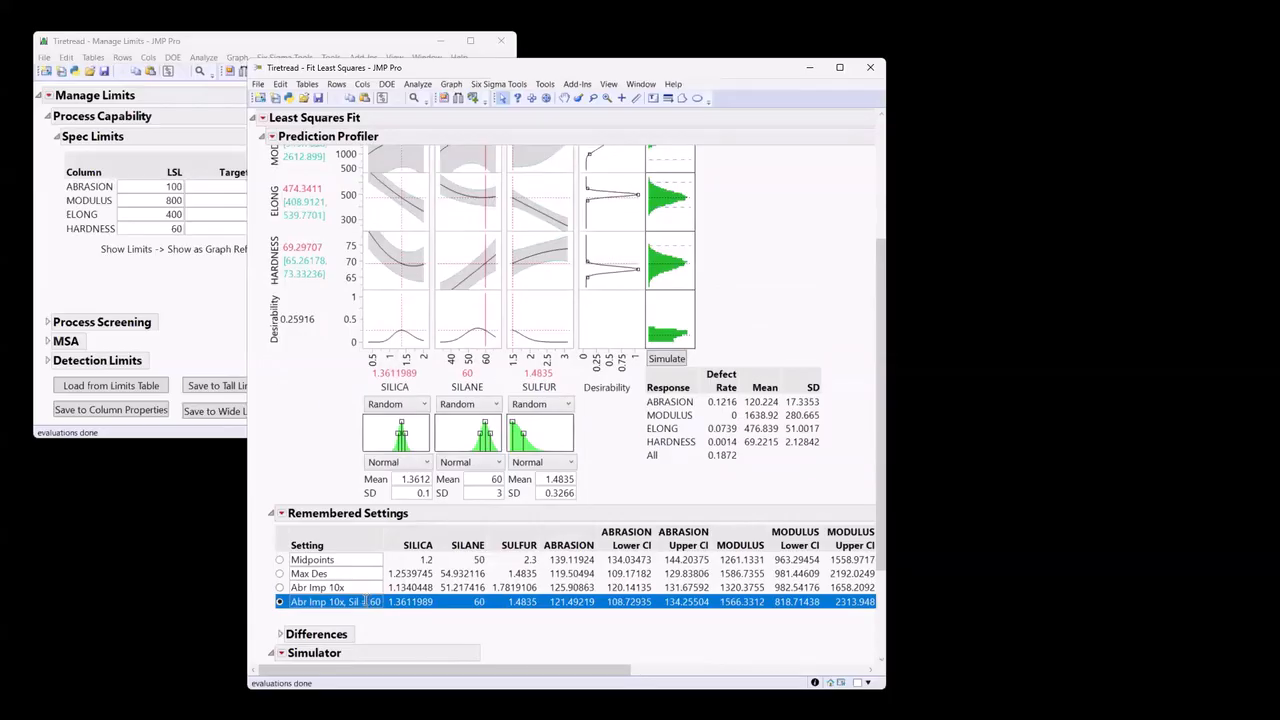
Restore the Midpoints remembered setting in the profiler and unlock the SILANE factor setting.
left_click(280, 560)
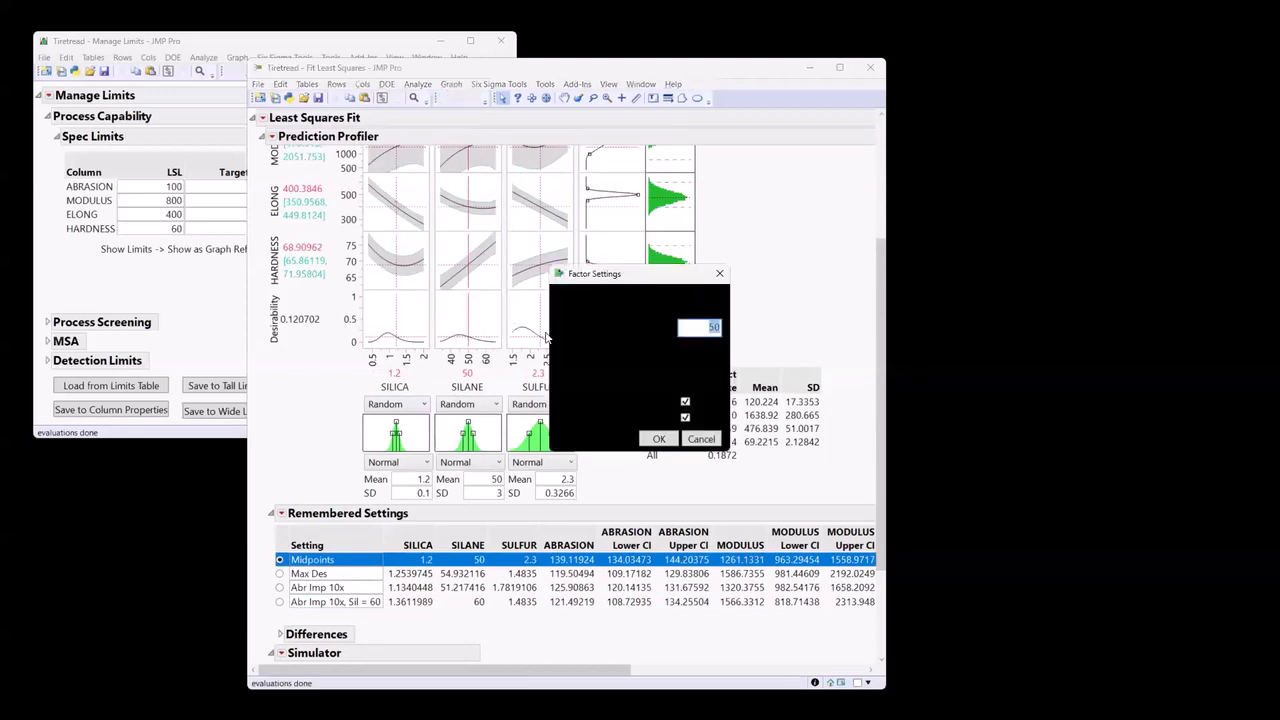
double_click(456, 317)
left_click(685, 418)
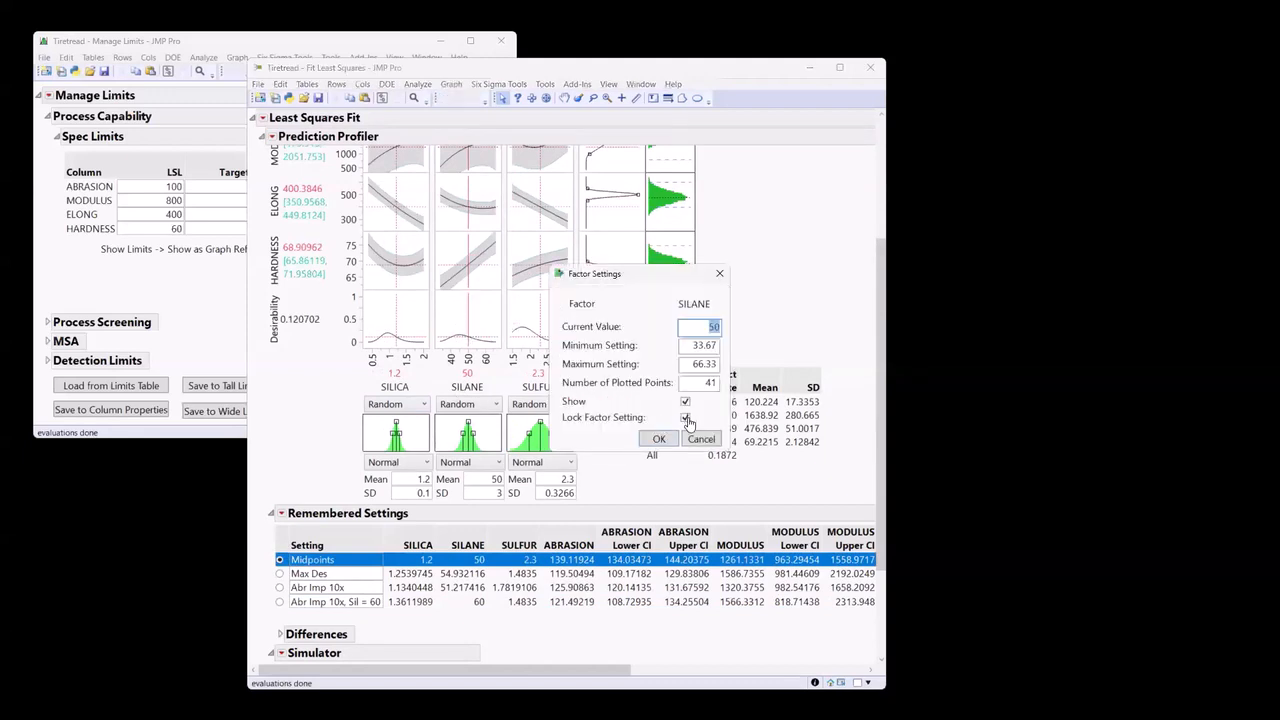
left_click(658, 439)
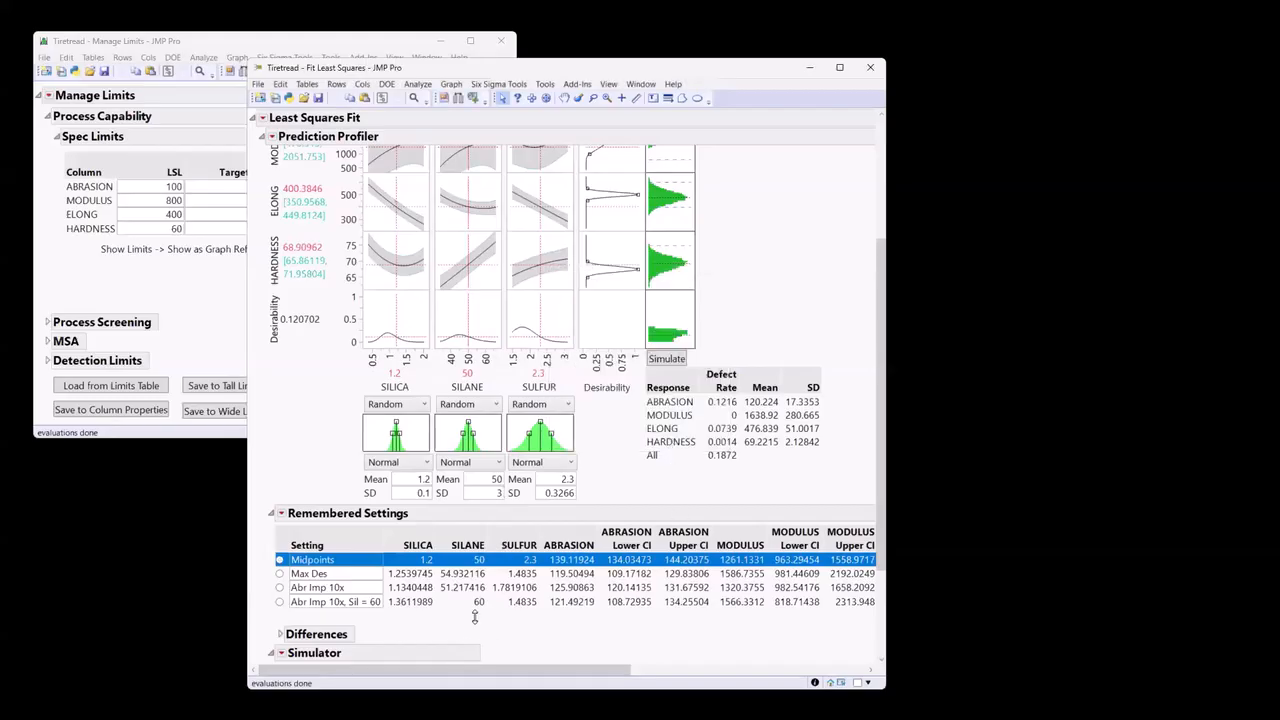
Launch the Design Space Profiler from the Prediction Profiler, collapse the Simulator section and reposition the report window.
scroll(477, 620, "up", 3)
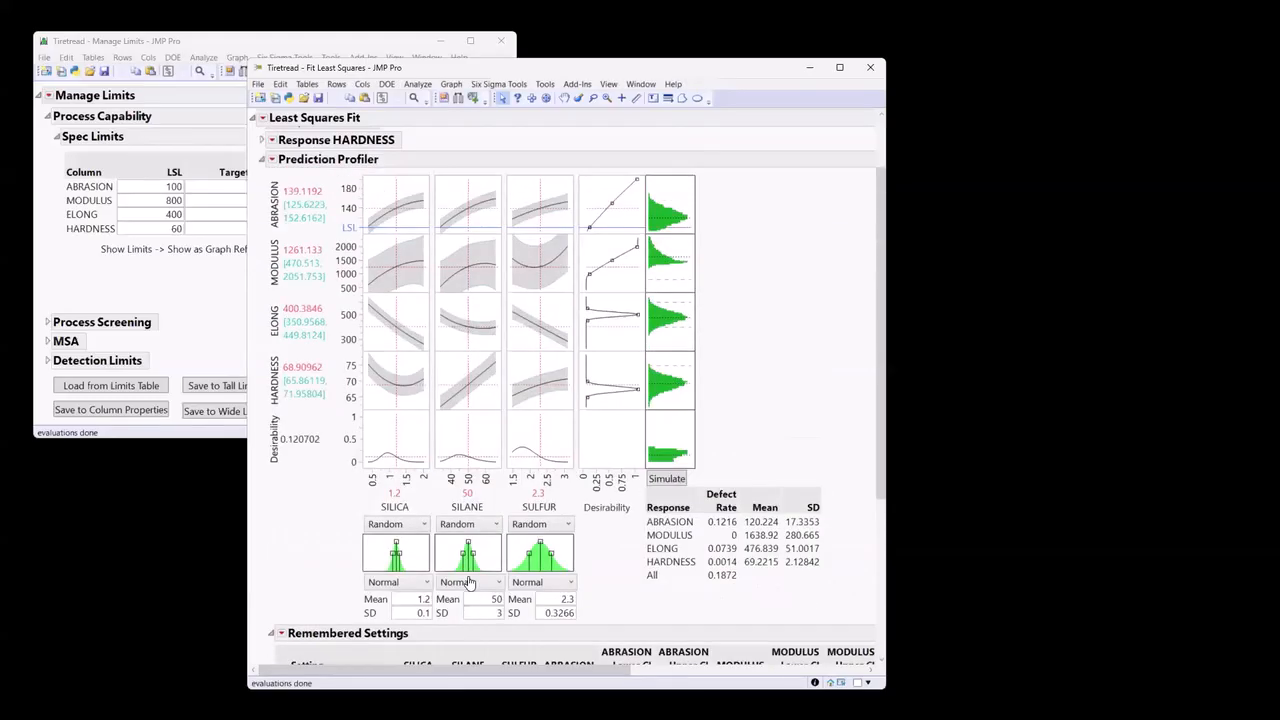
left_click(271, 159)
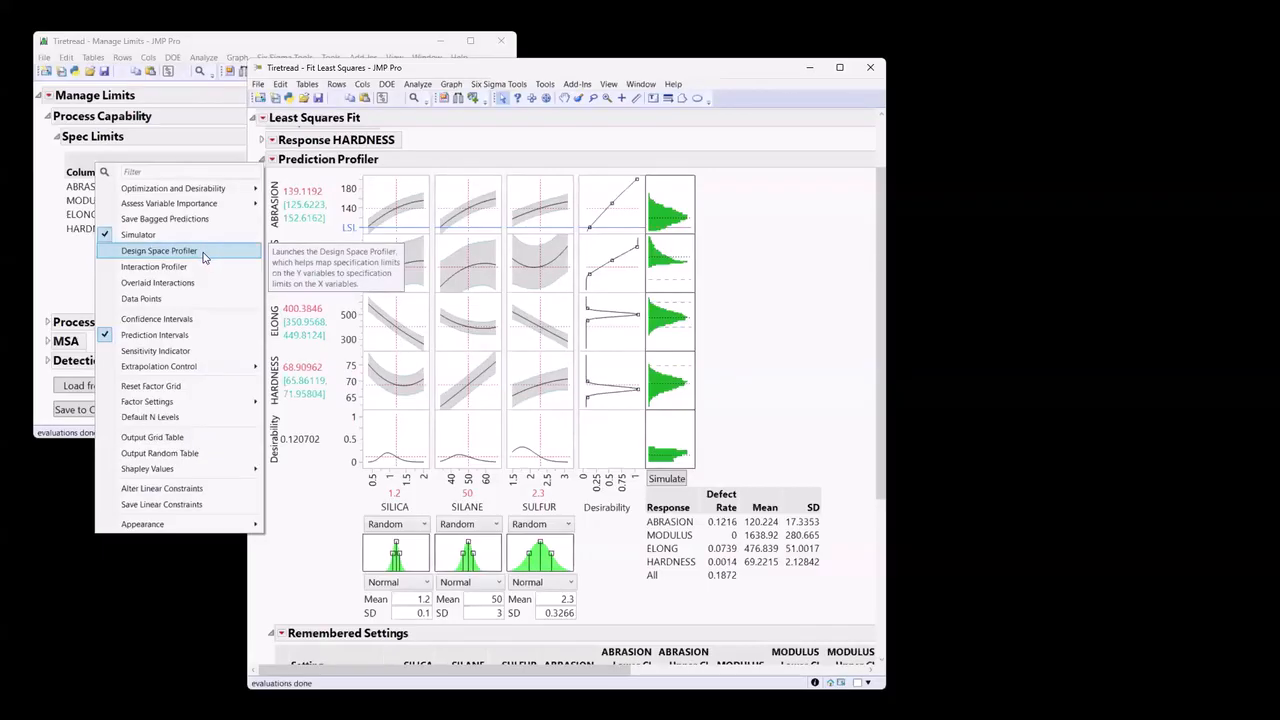
left_click(159, 251)
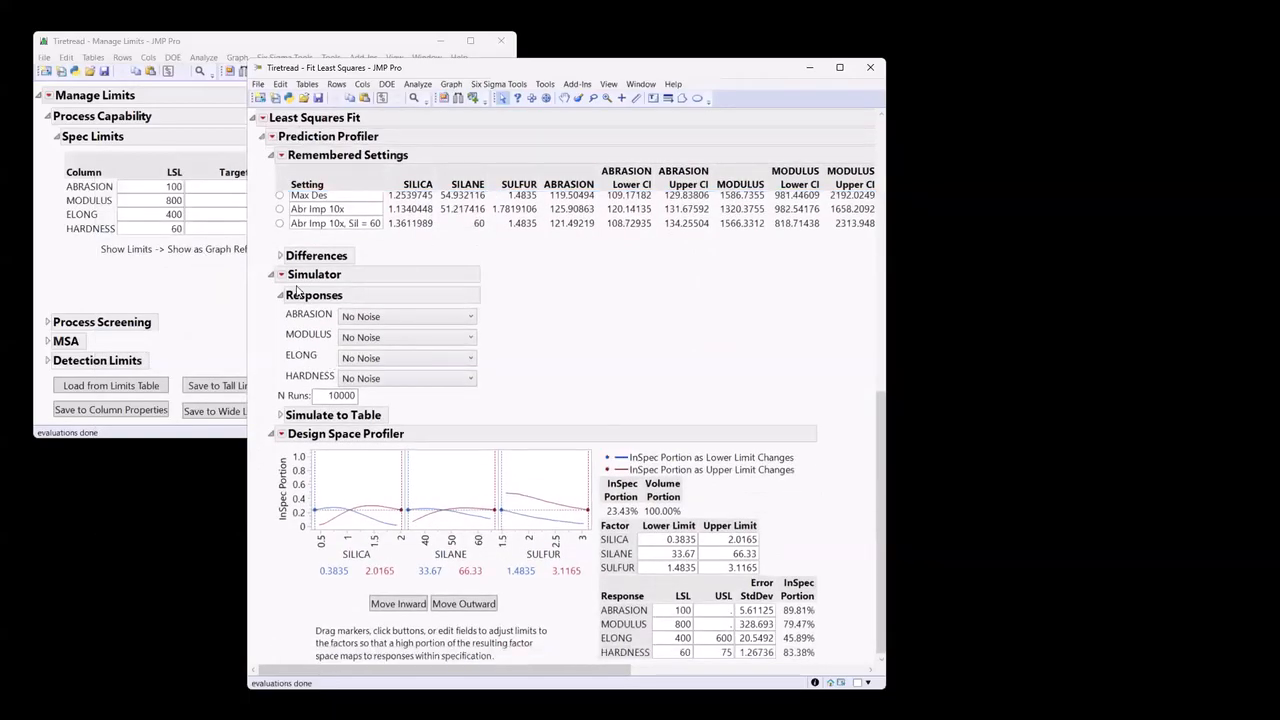
left_click(272, 281)
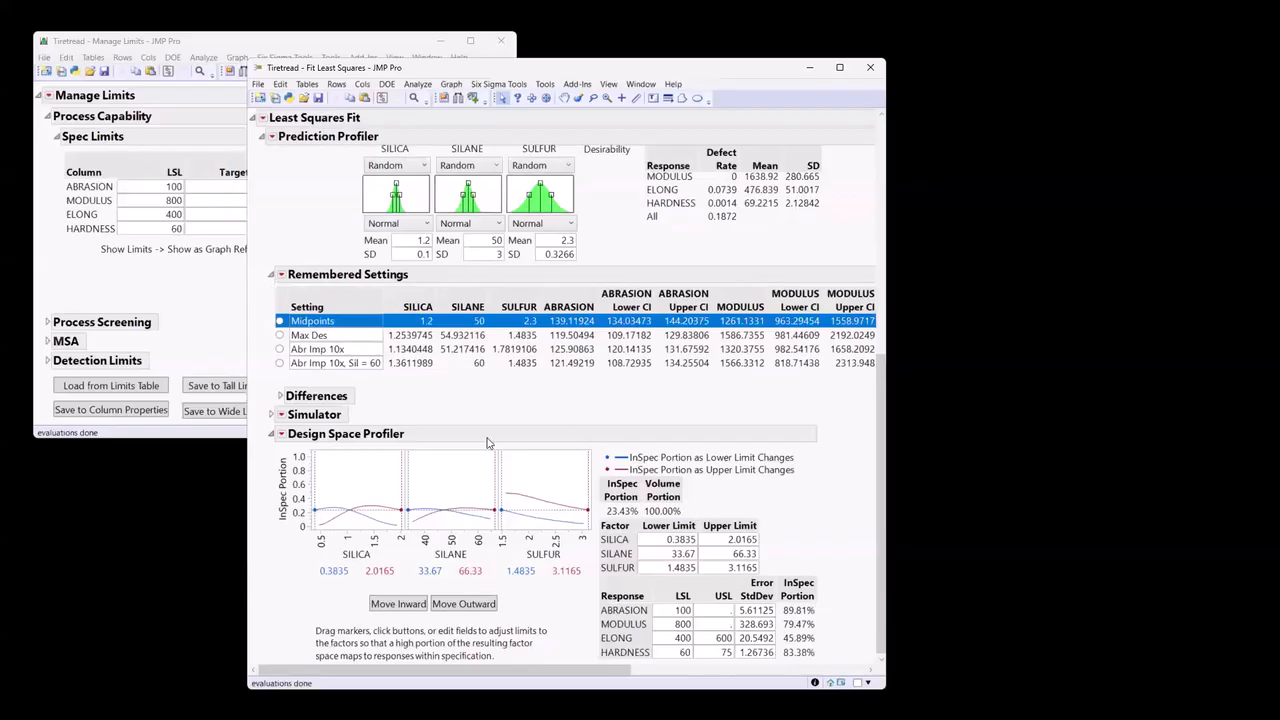
left_click_drag(526, 62, 522, 216)
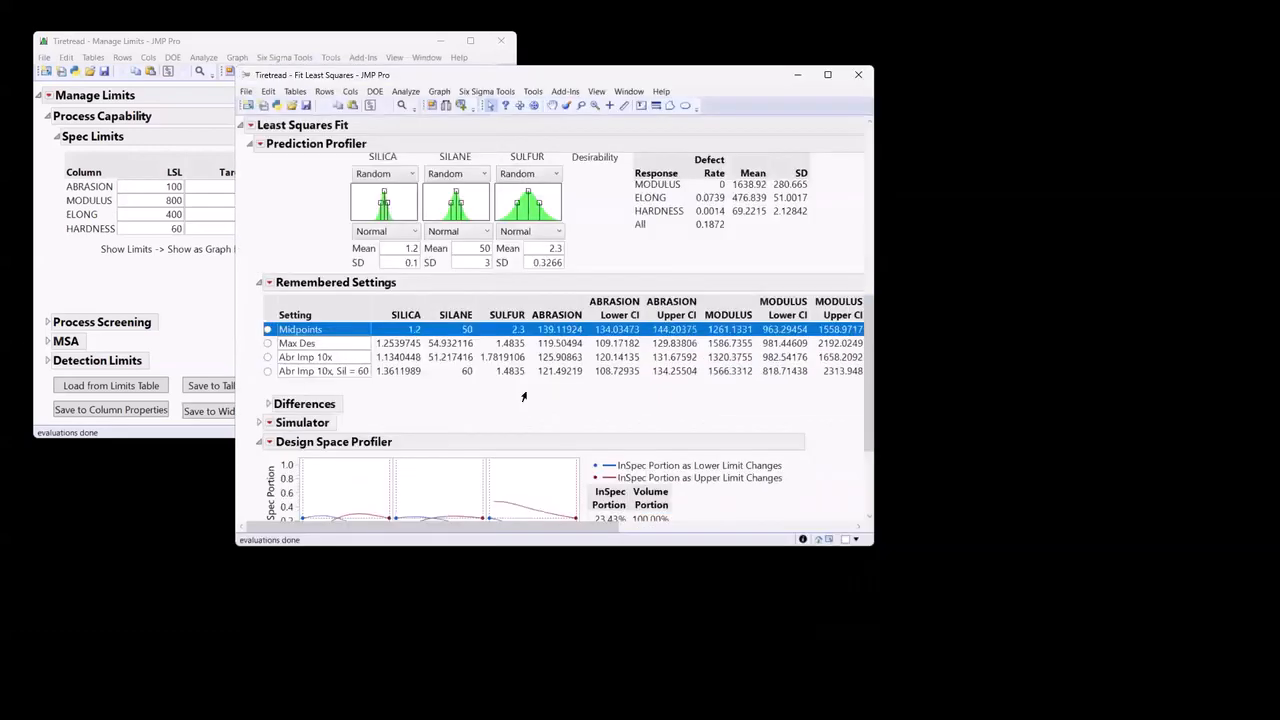
scroll(522, 397, "down", 3)
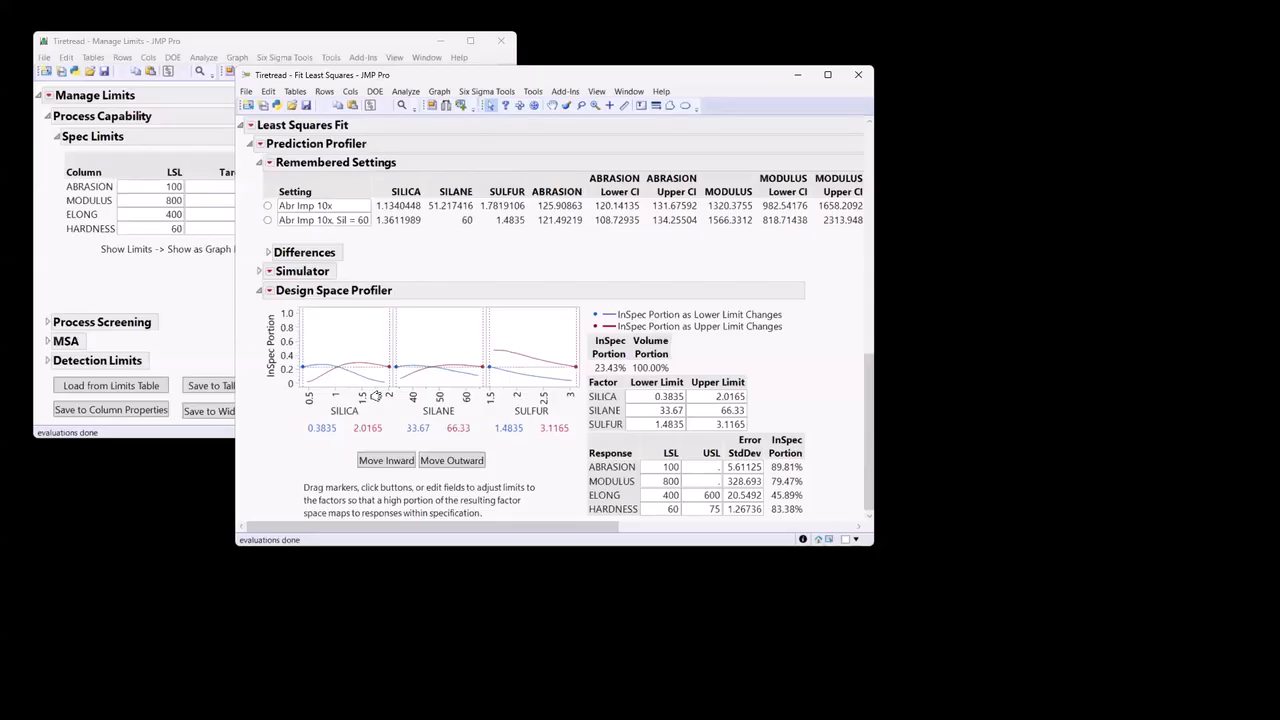
left_click_drag(497, 73, 330, 84)
Make and connect a random table of 10000 runs with random noise from the Design Space Profiler, and set its window aside.
left_click(101, 299)
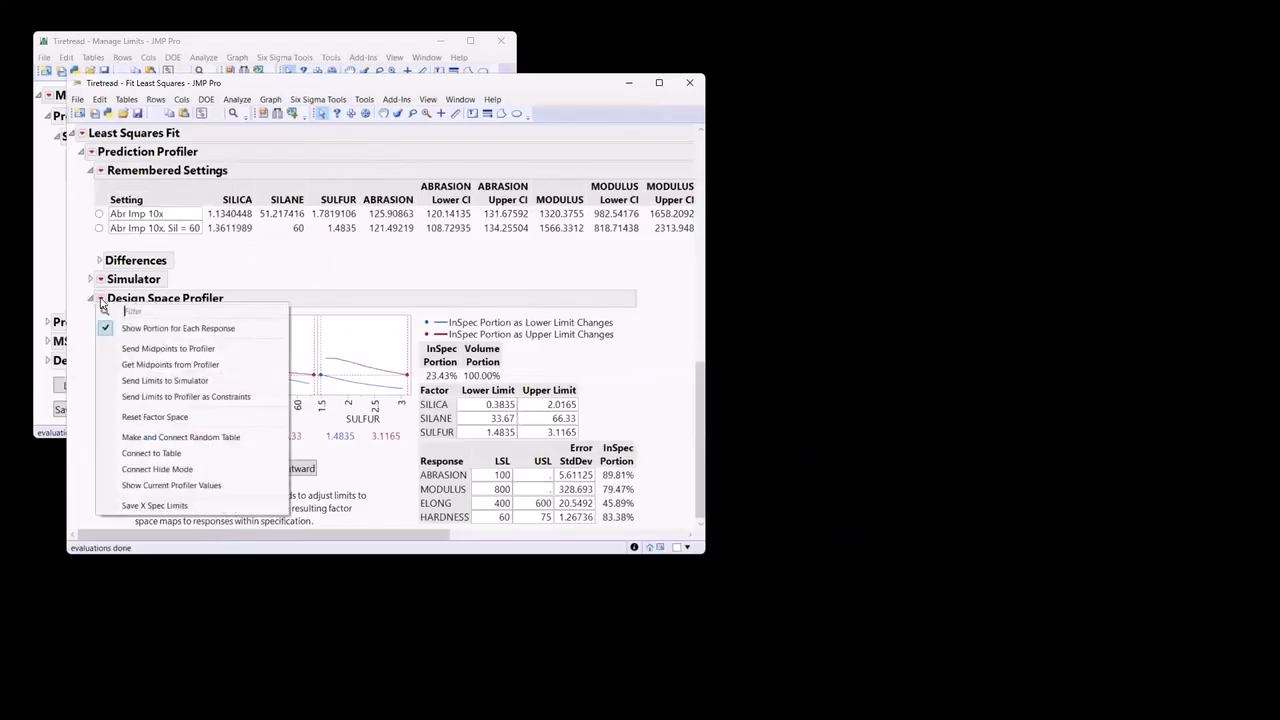
left_click(251, 438)
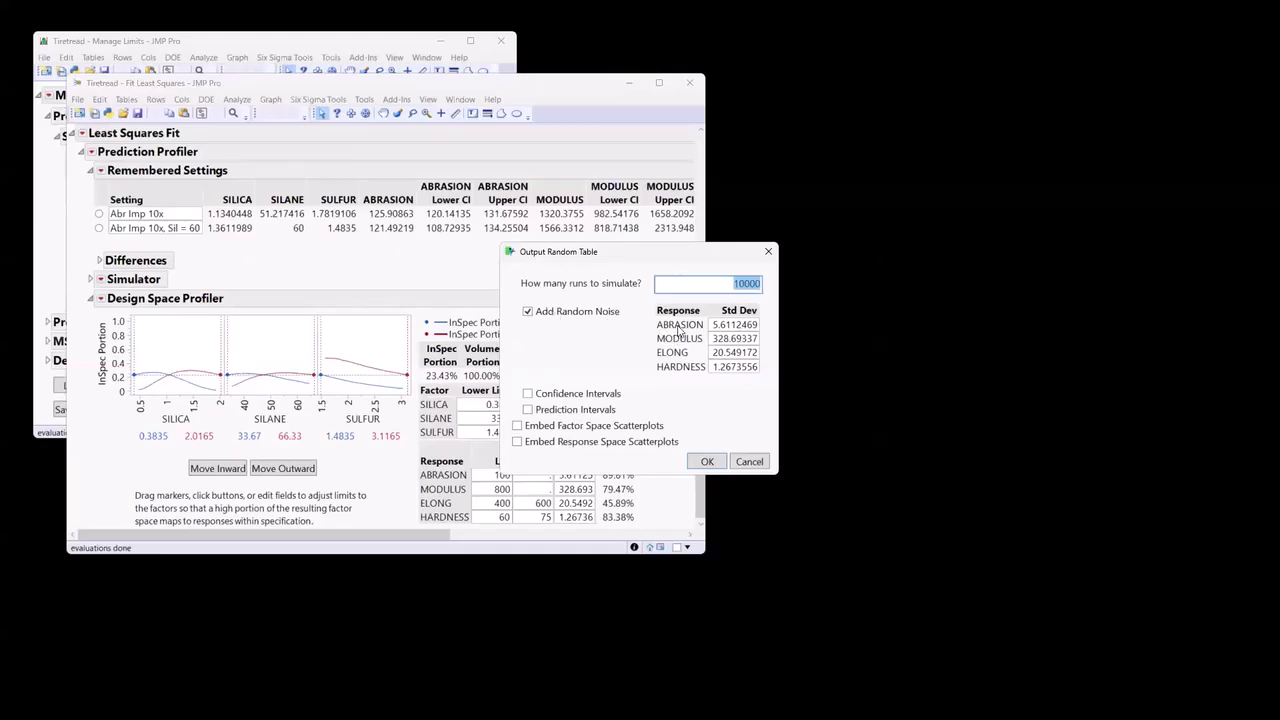
left_click(721, 464)
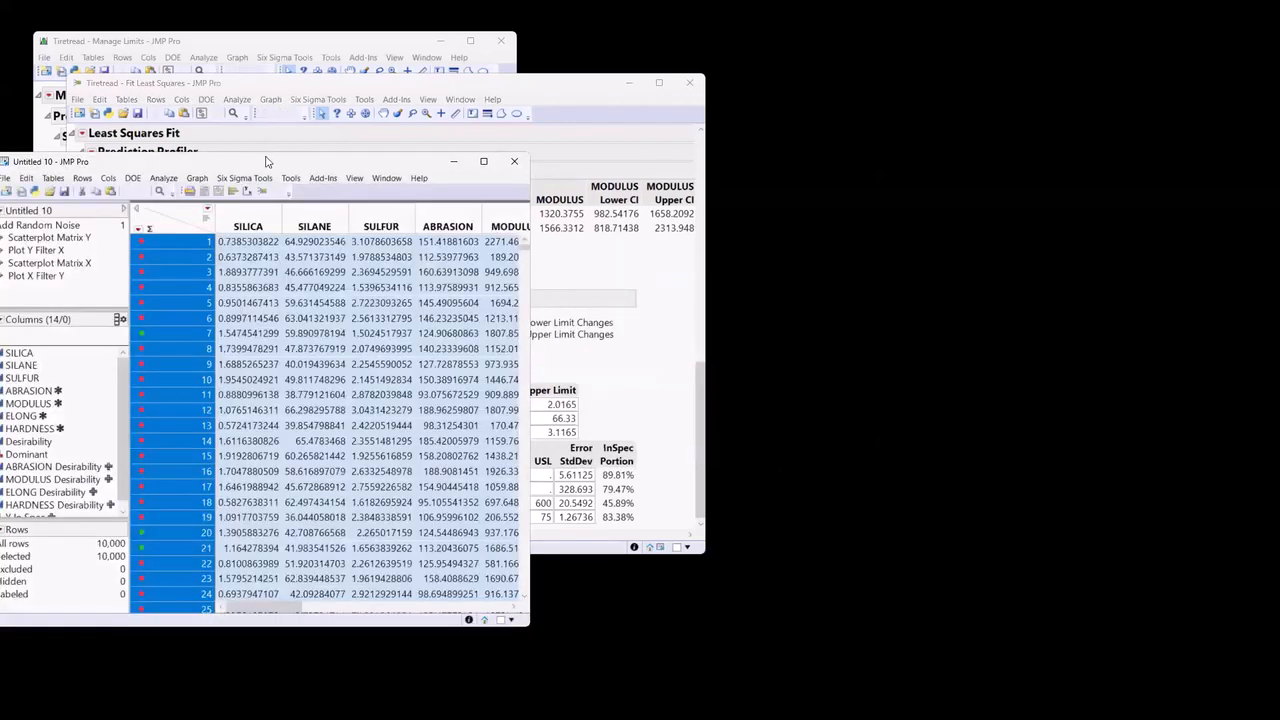
left_click_drag(268, 167, 814, 136)
Compare the RMSE in the ABRASION Actual by Predicted Plot with the Error StdDev values in the Design Space Profiler.
left_click(435, 88)
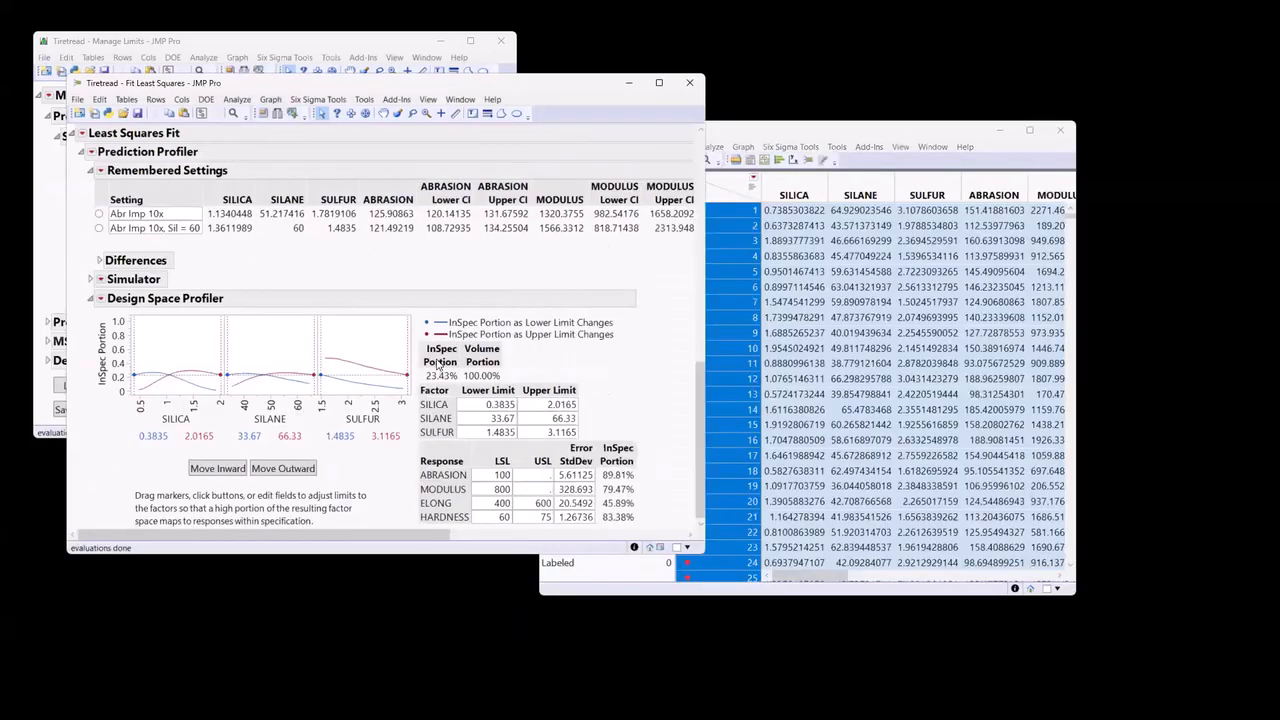
scroll(428, 352, "up", 10)
scroll(428, 352, "up", 1)
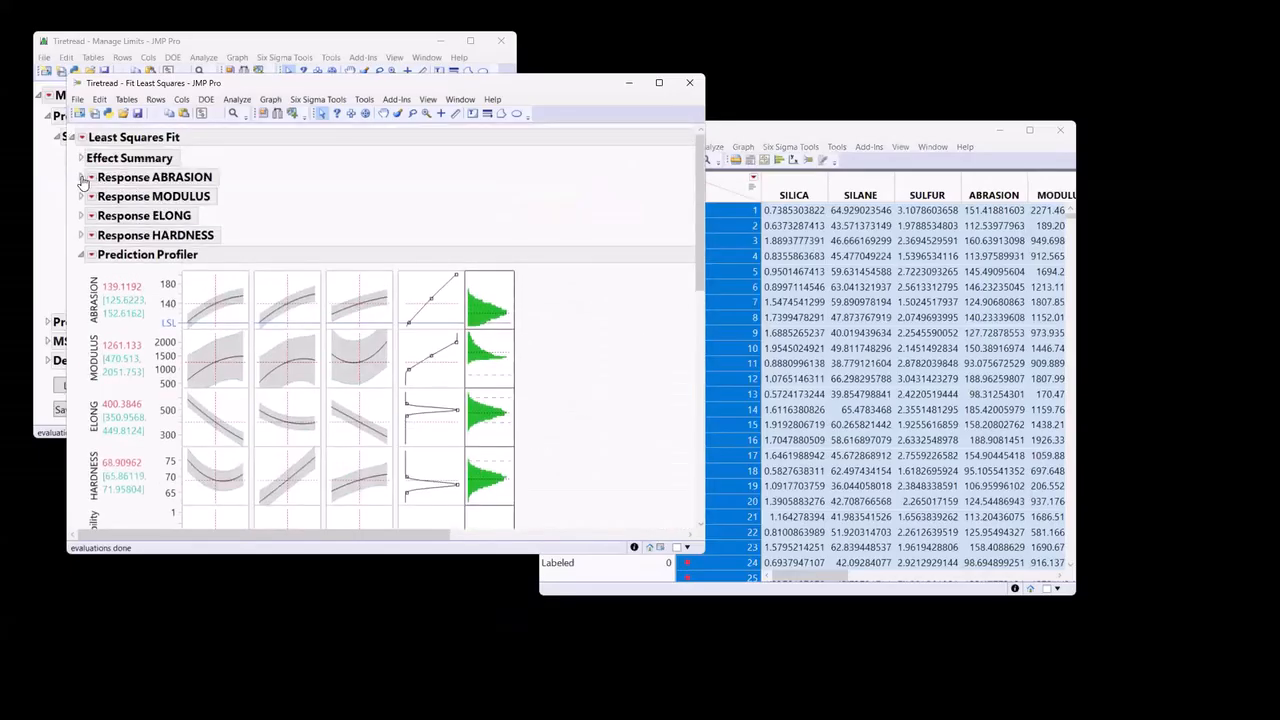
left_click(80, 177)
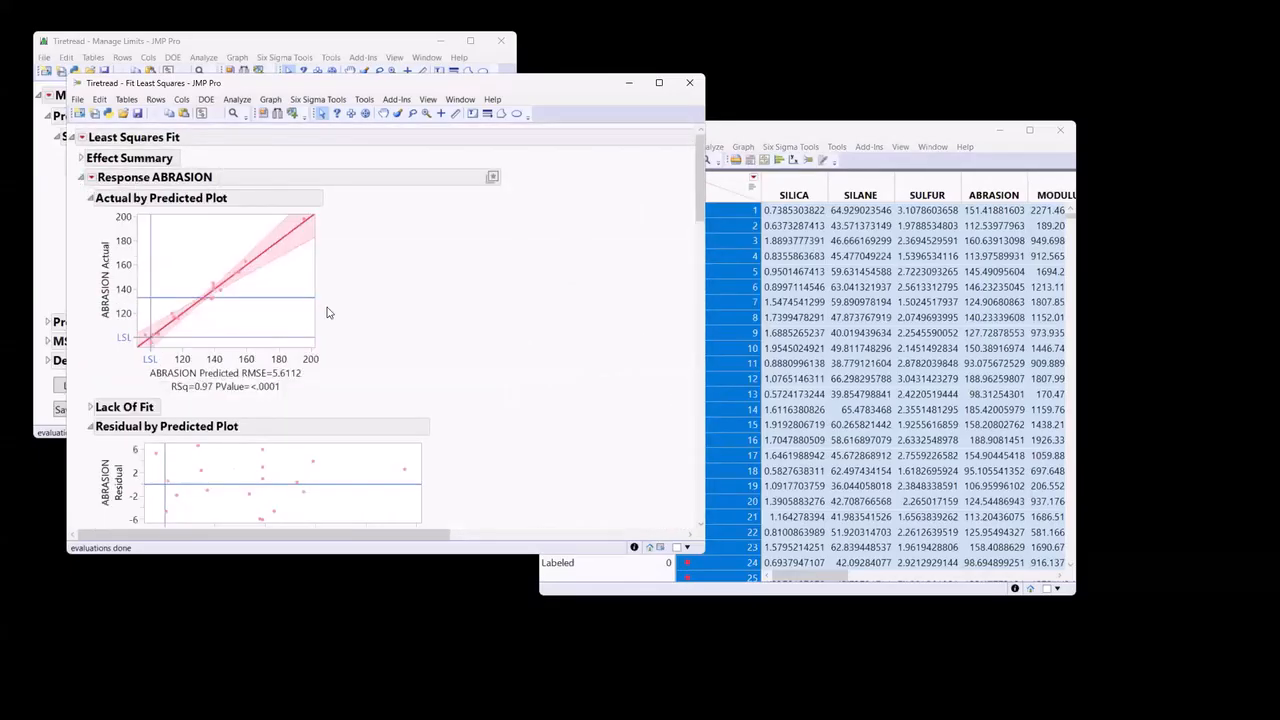
mouse_move(322, 362)
left_mouse_down()
mouse_move(232, 358)
mouse_move(235, 379)
mouse_move(326, 384)
left_mouse_up()
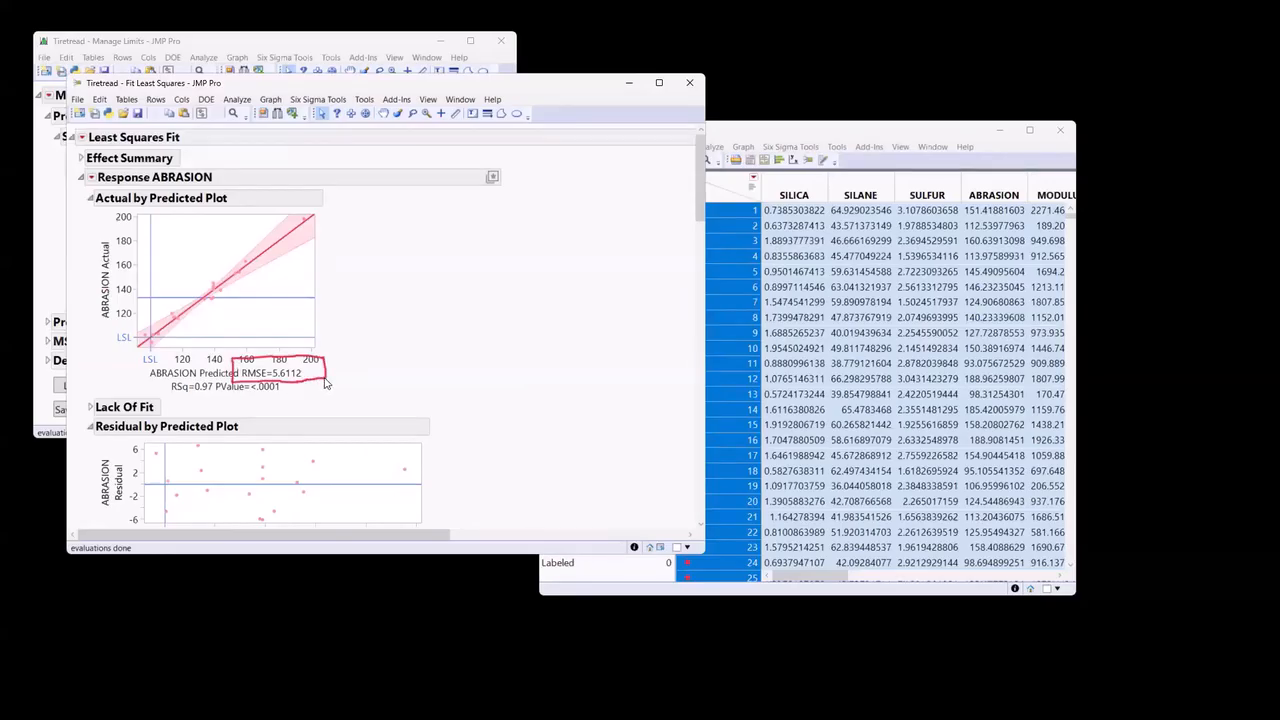
key("Escape")
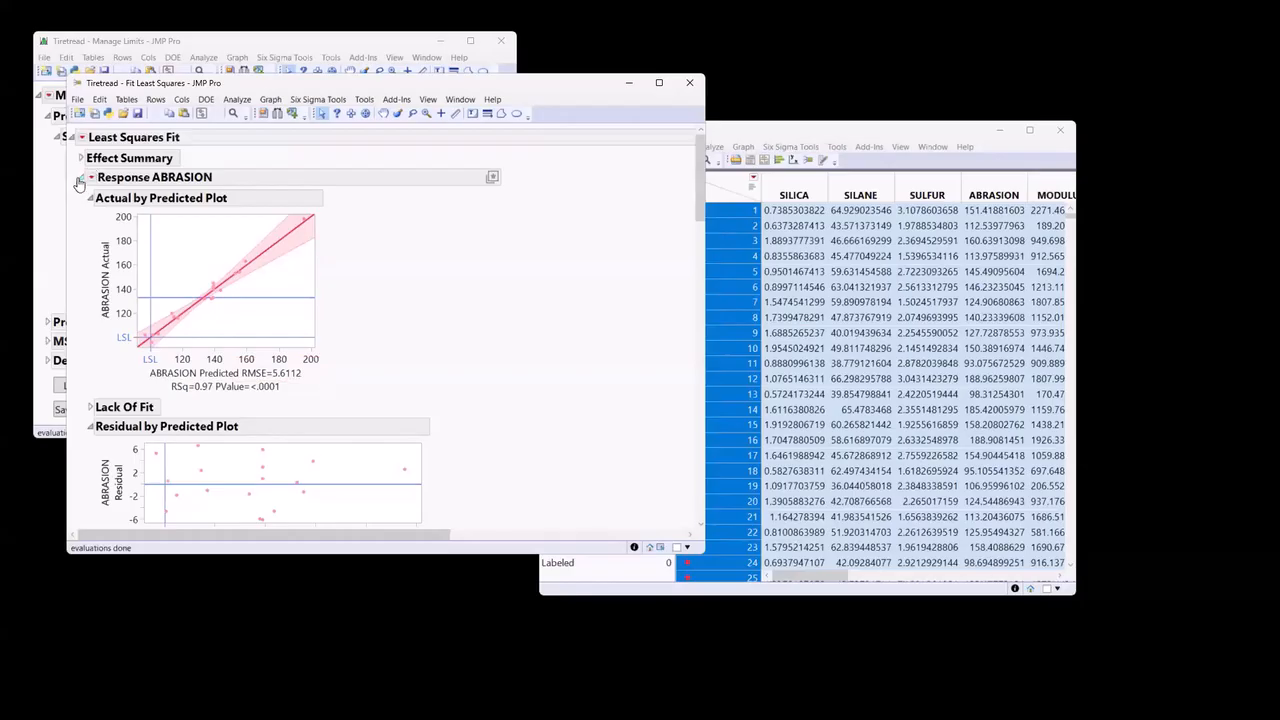
scroll(440, 290, "down", 15)
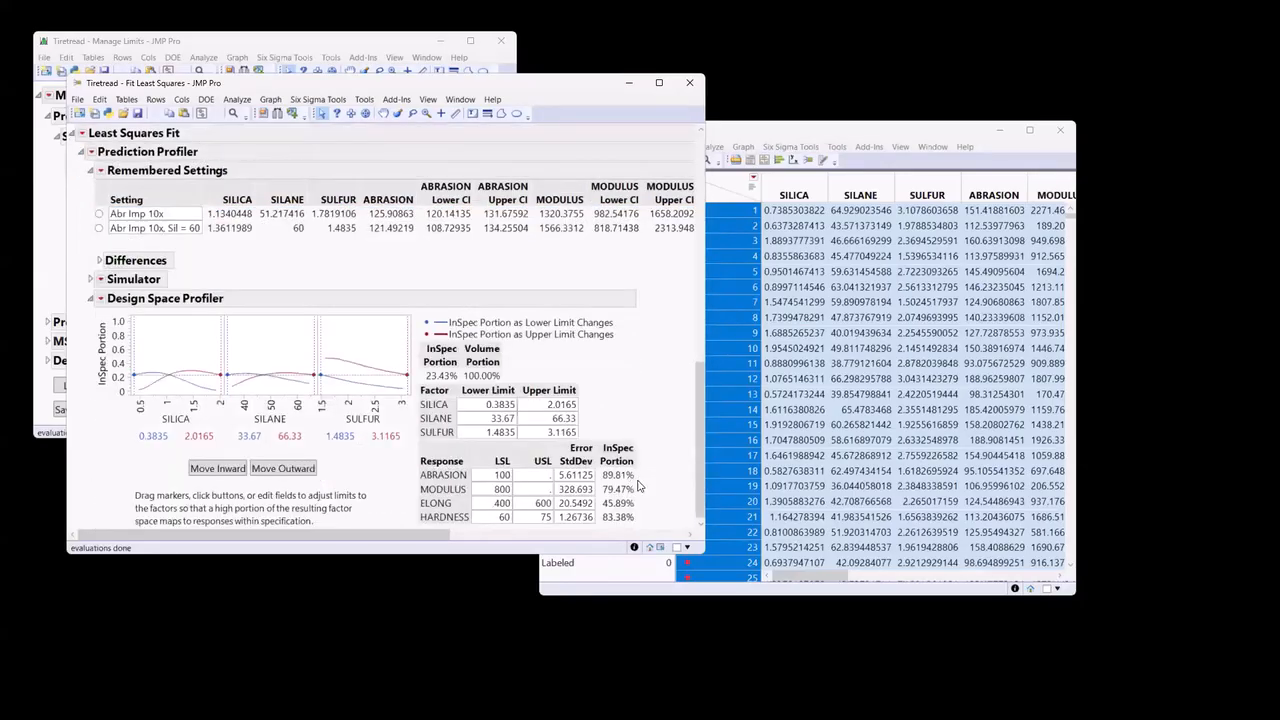
mouse_move(612, 431)
left_mouse_down()
mouse_move(558, 432)
mouse_move(557, 510)
mouse_move(582, 528)
mouse_move(605, 500)
mouse_move(603, 430)
left_mouse_up()
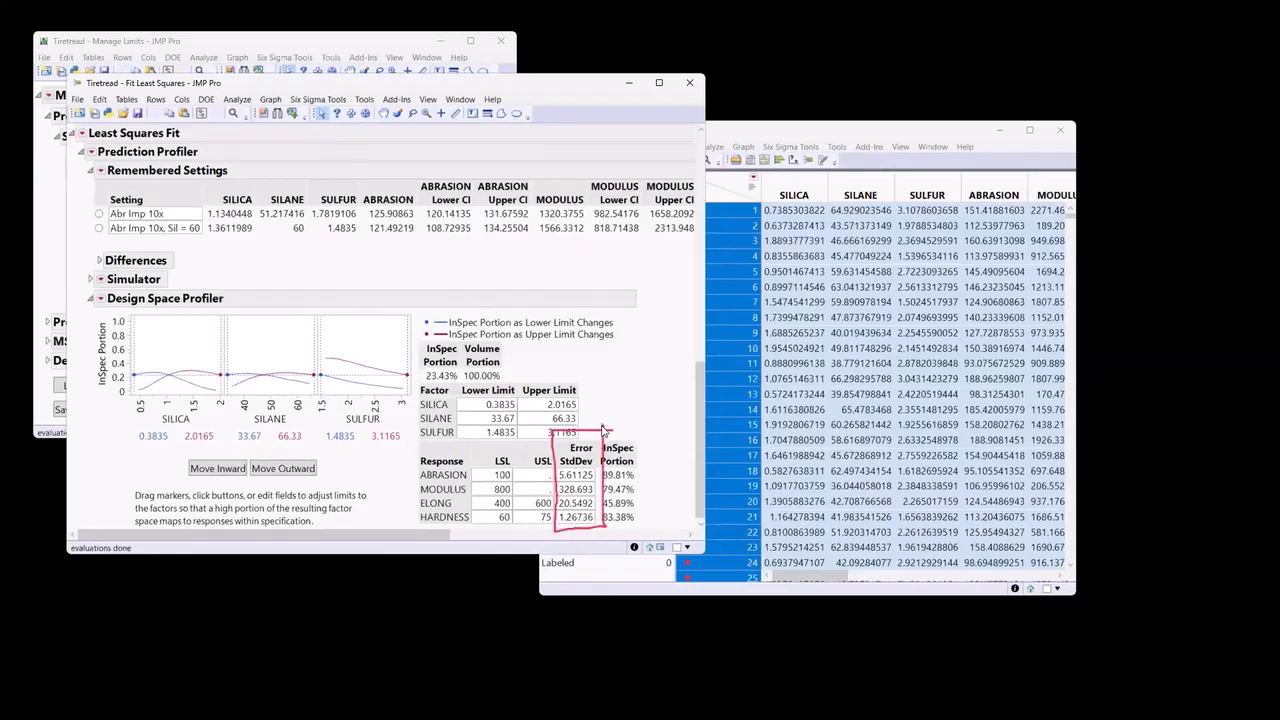
key("Escape")
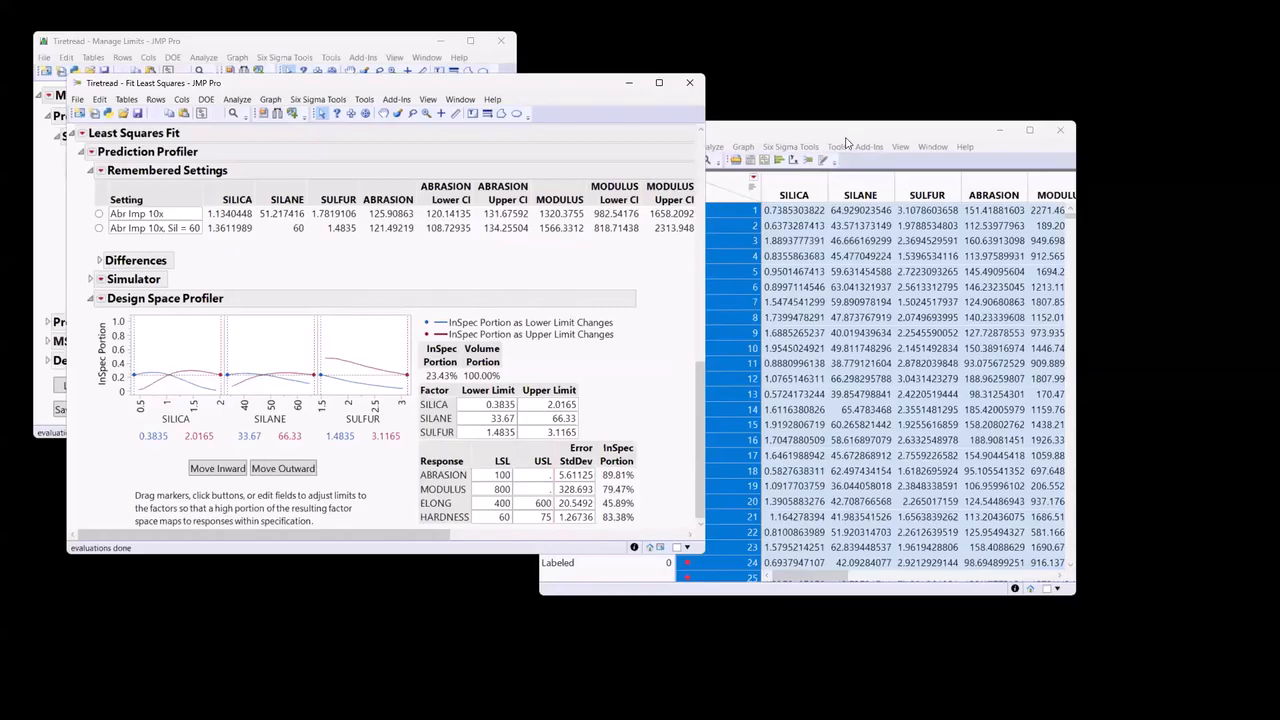
Bring the random table forward, widen its window and highlight the Y In Spec column to examine it.
left_click(845, 138)
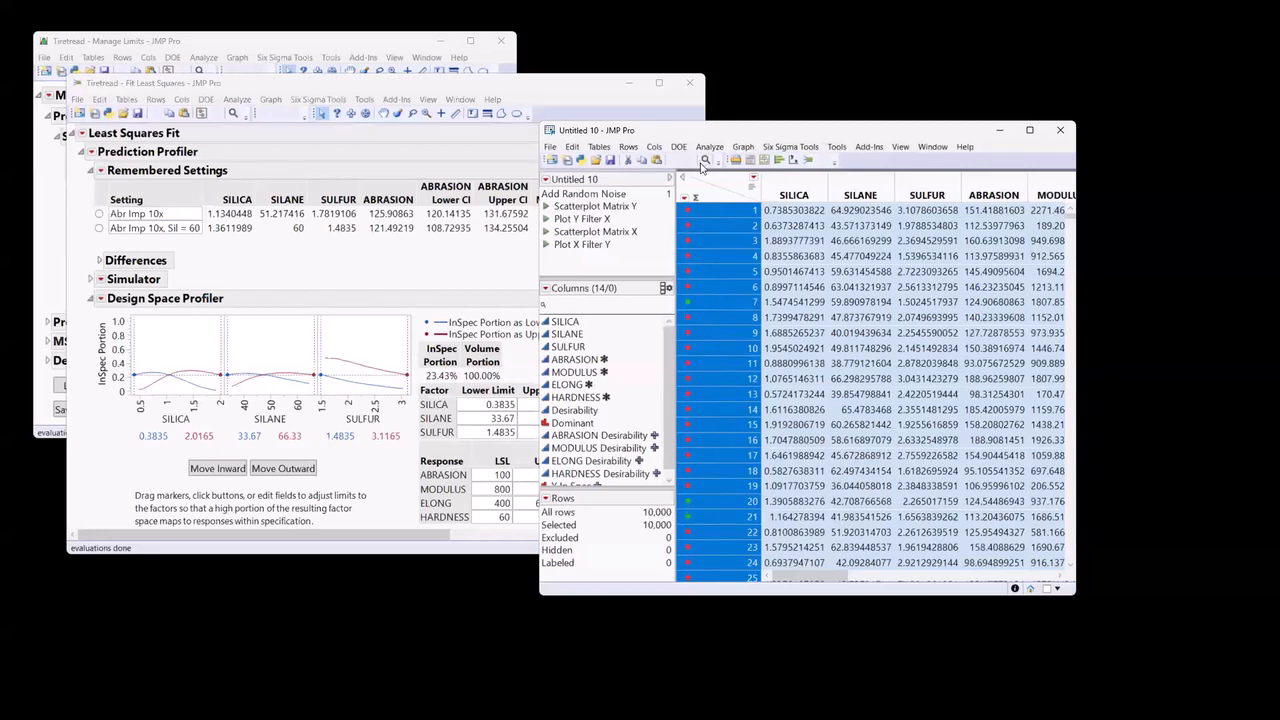
left_click_drag(703, 130, 587, 134)
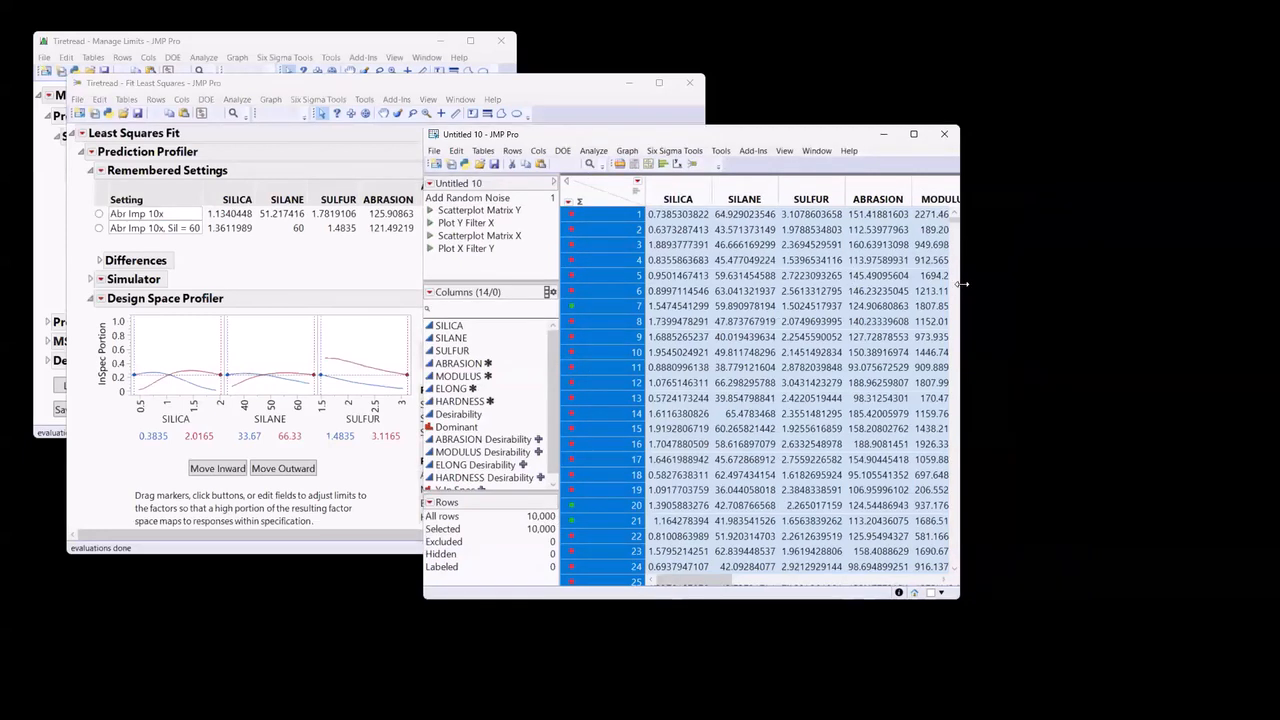
left_click_drag(961, 508, 1199, 510)
left_click_drag(818, 581, 1038, 581)
scroll(1110, 268, "right", 2)
left_click(1094, 190)
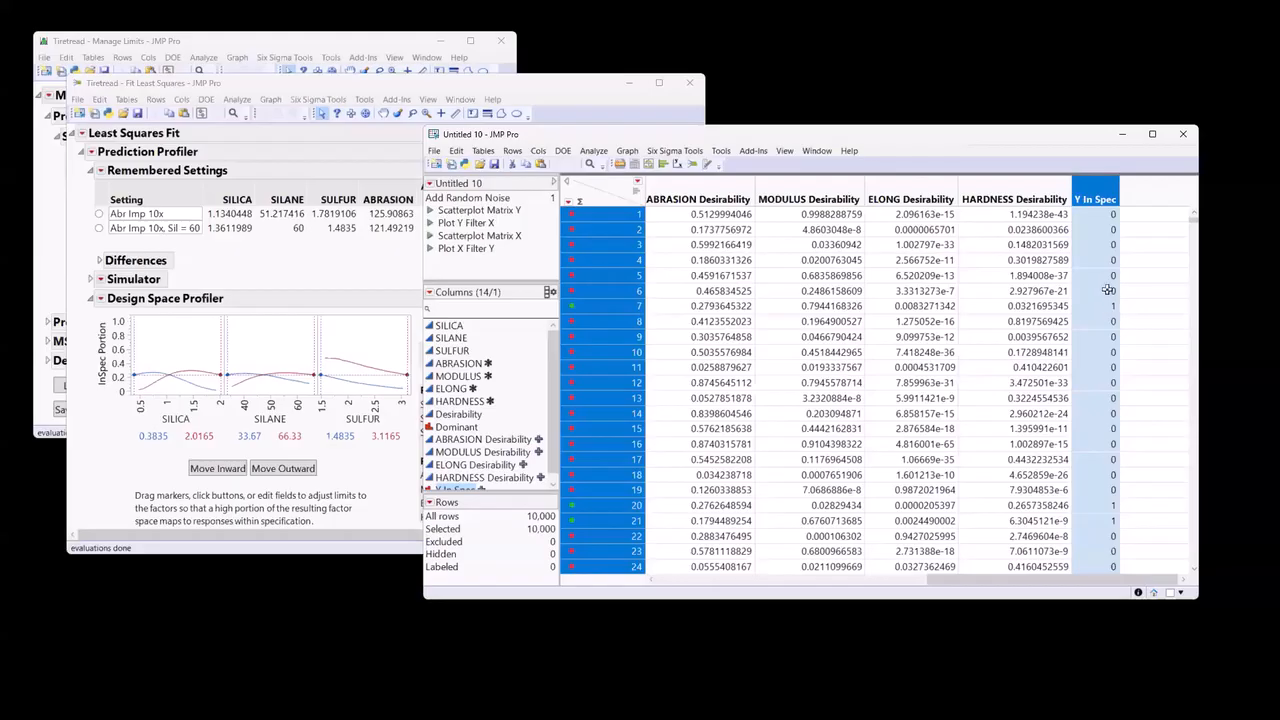
Run the table's Scatterplot Matrix X script to plot the factor space, and place the plot beside the report.
left_click(431, 237)
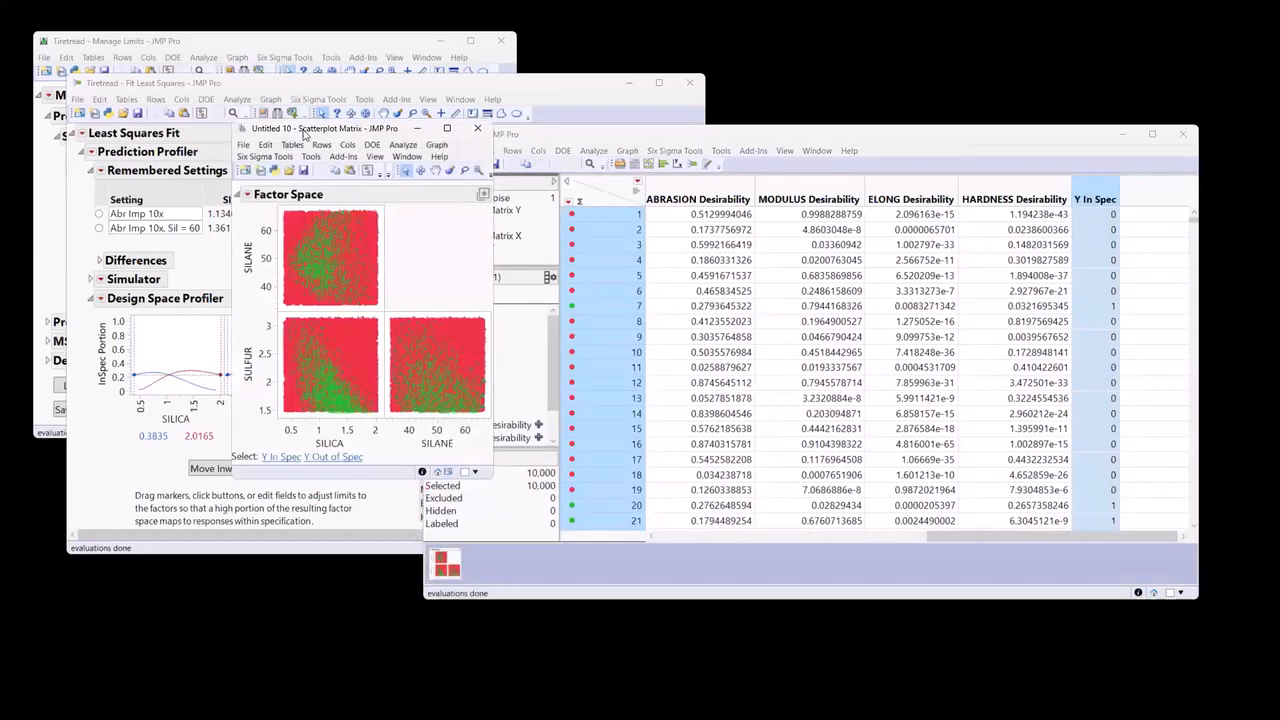
left_click_drag(318, 135, 787, 107)
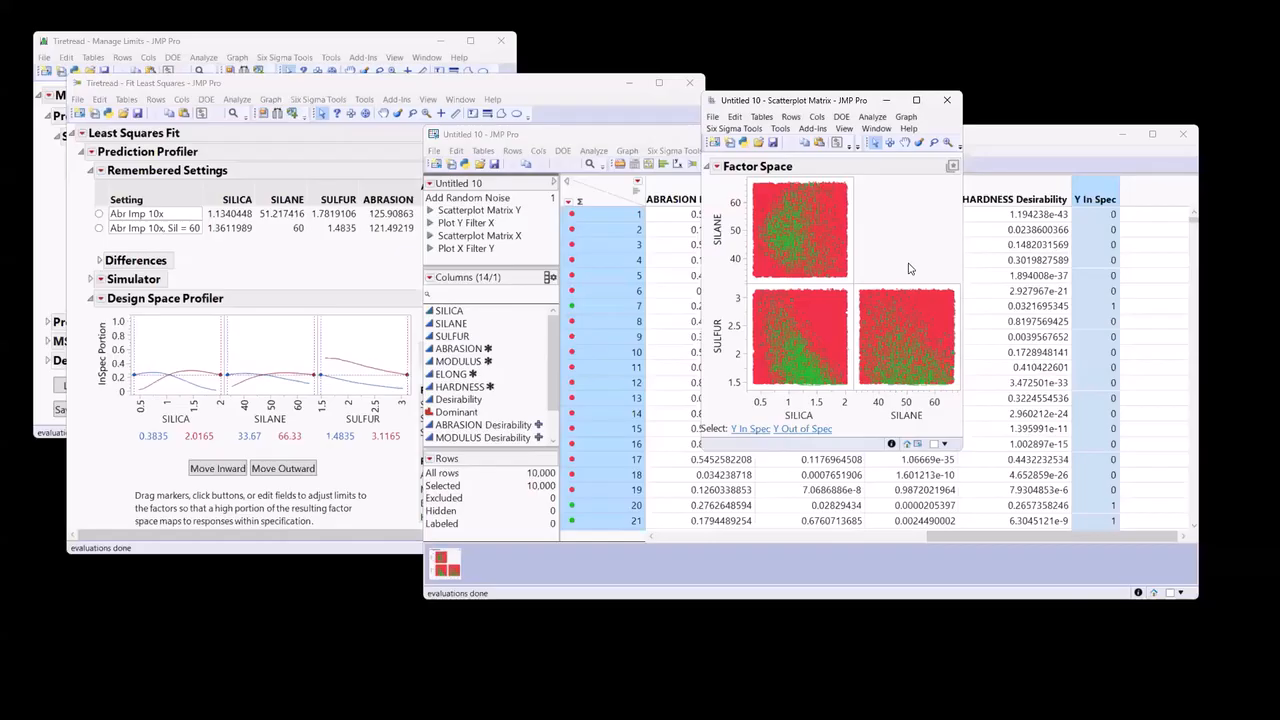
Return to the Design Space Profiler and examine the InSpec Portion of each response, especially ELONG.
left_click(538, 85)
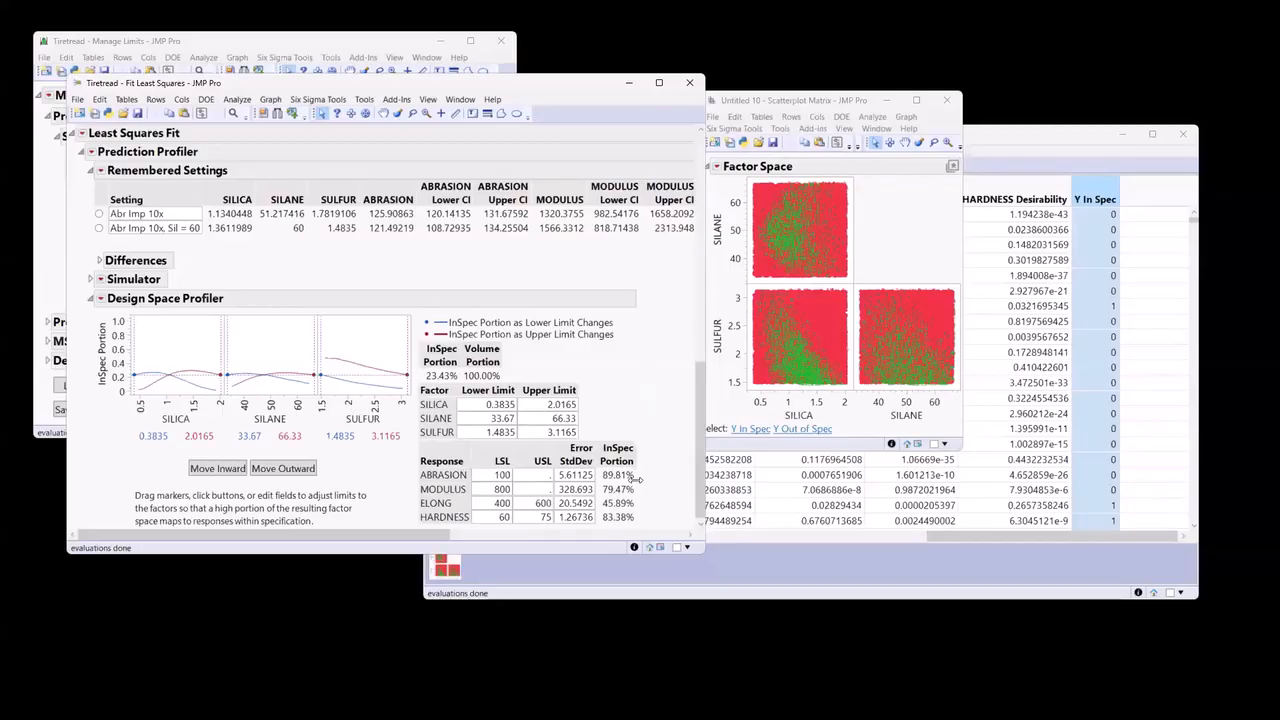
left_click_drag(642, 502, 667, 488)
left_click_drag(642, 502, 665, 491)
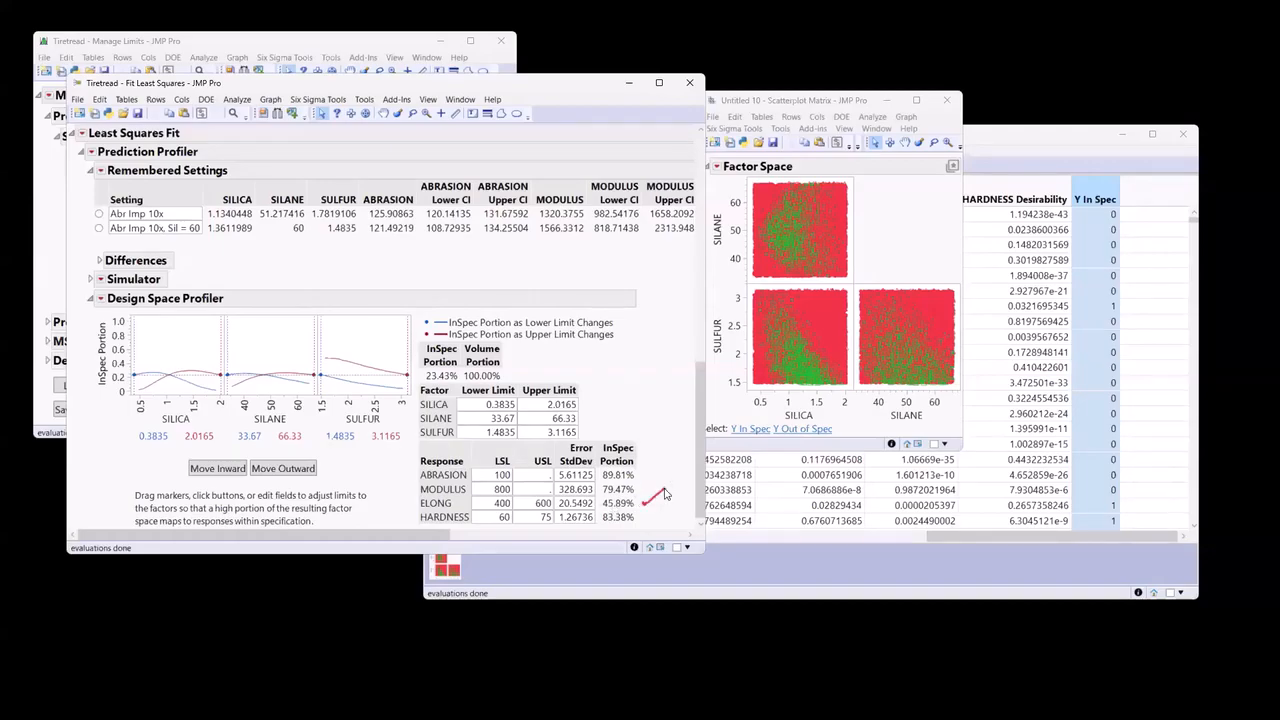
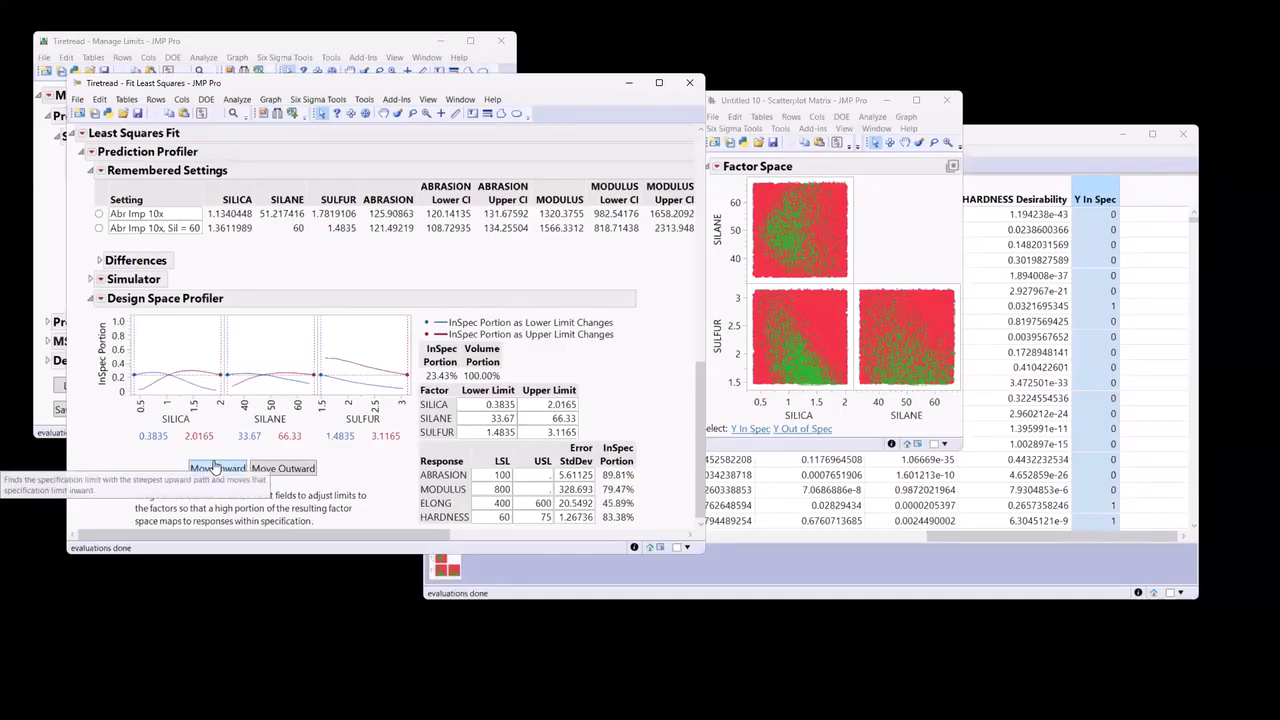
Try moving the steepest limit, SILICA's upper limit, inward to 1.93485 and back outward to compare the InSpec Portion.
left_click(214, 467)
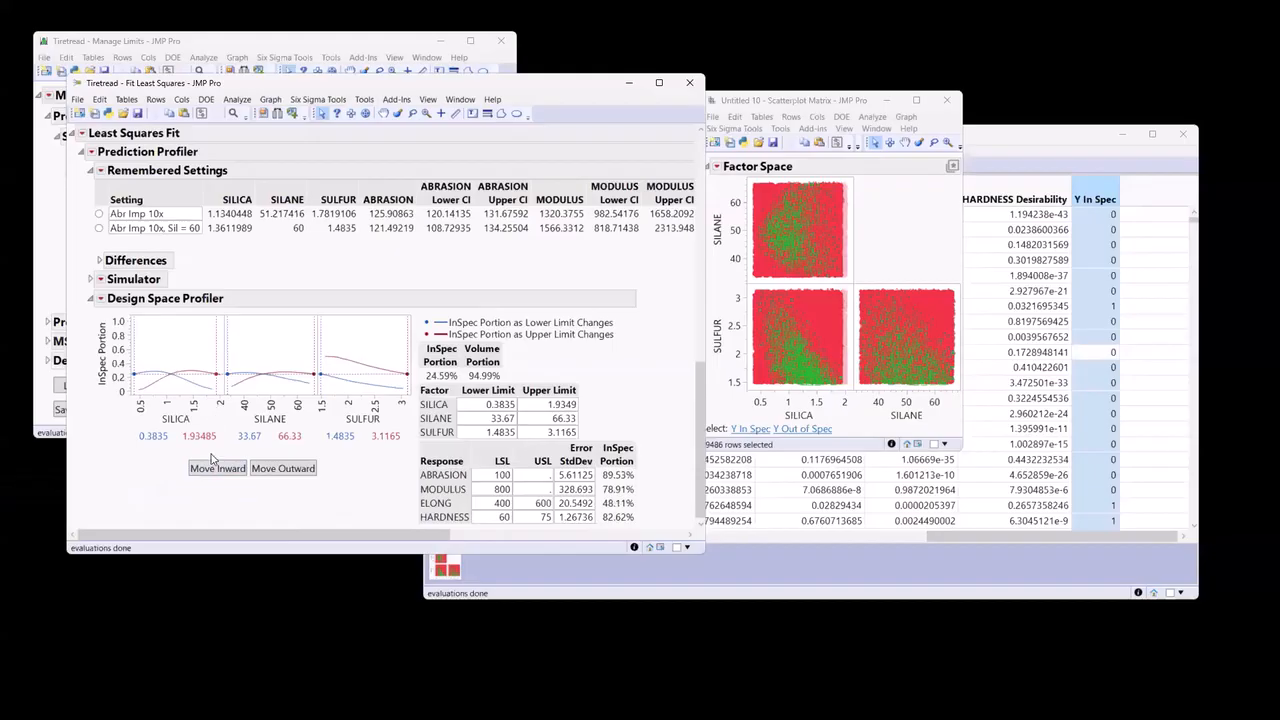
left_click(283, 470)
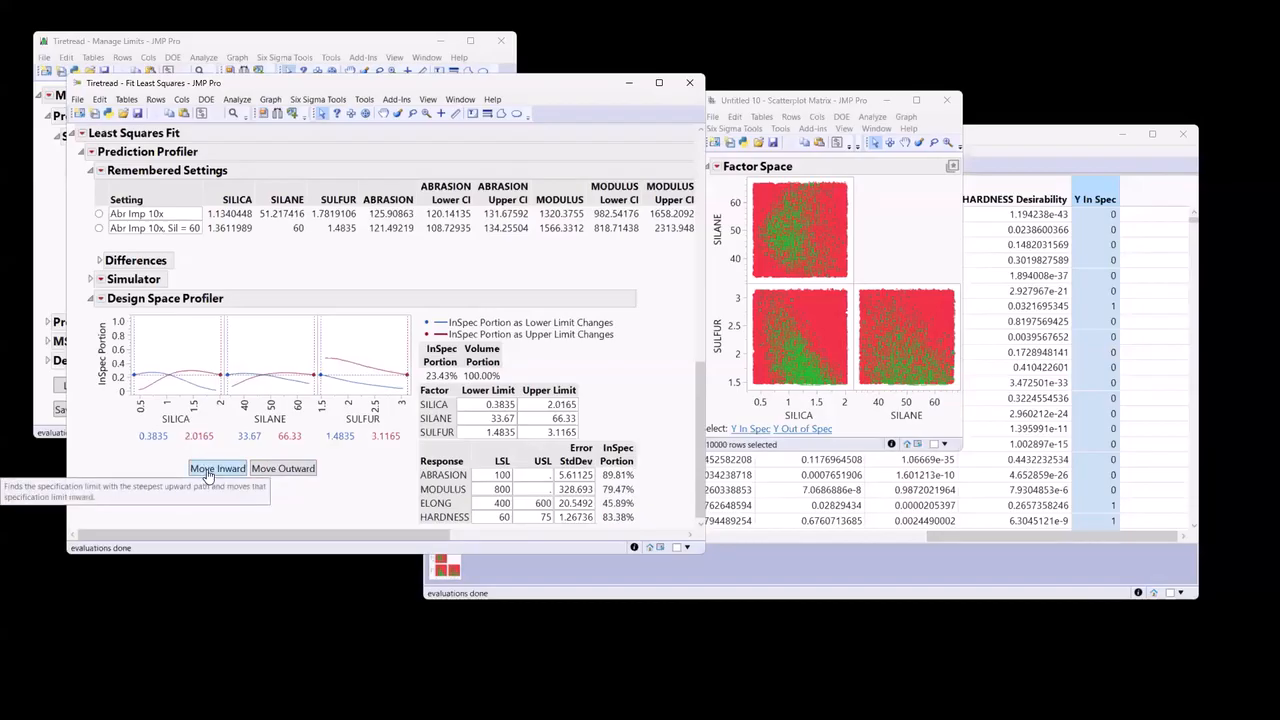
left_click(208, 470)
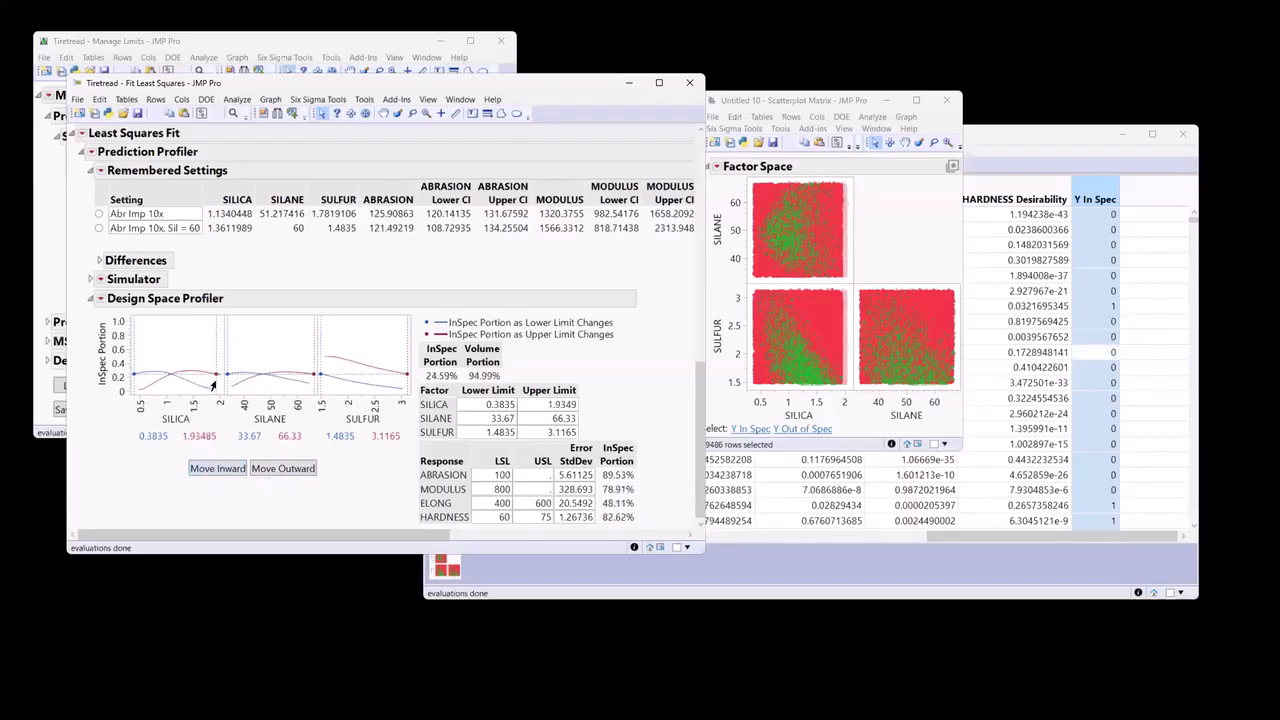
left_click(268, 470)
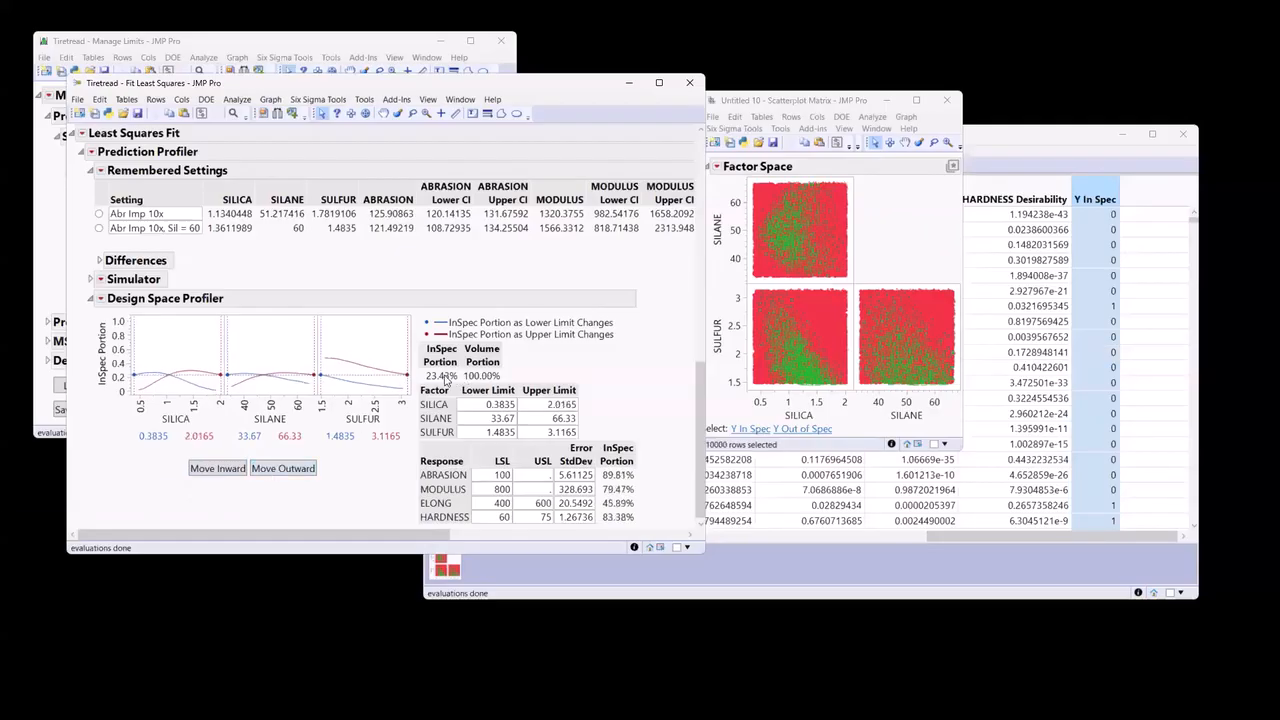
Move the SILICA limits stepwise inward to 0.6285 and 1.6083 in the Design Space Profiler.
left_click(222, 470)
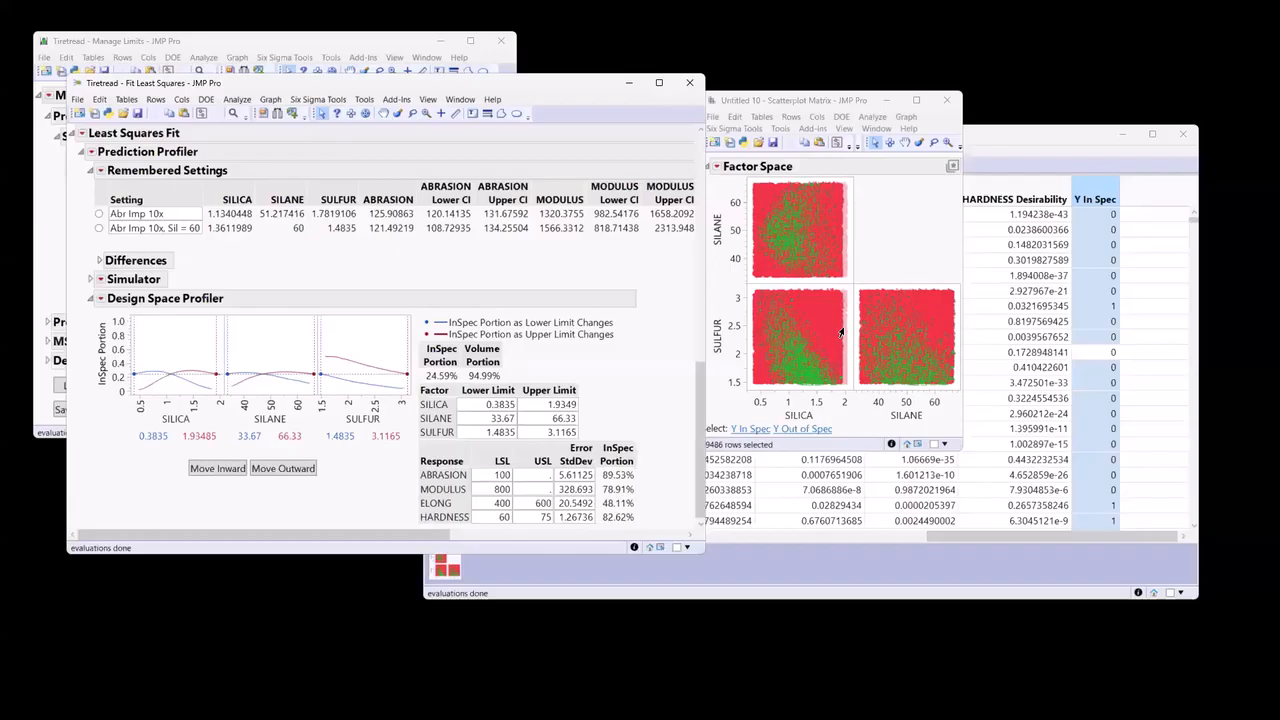
left_click(205, 469)
left_click(205, 469)
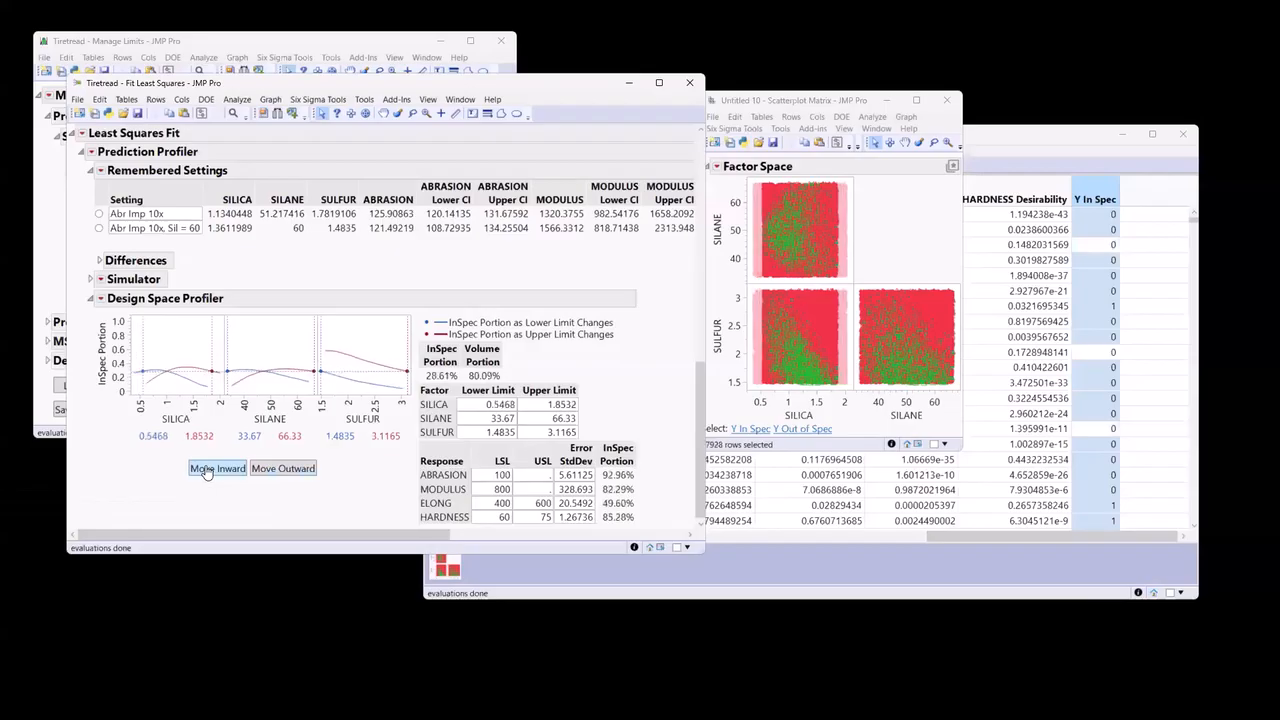
left_click(205, 469)
left_click(205, 469)
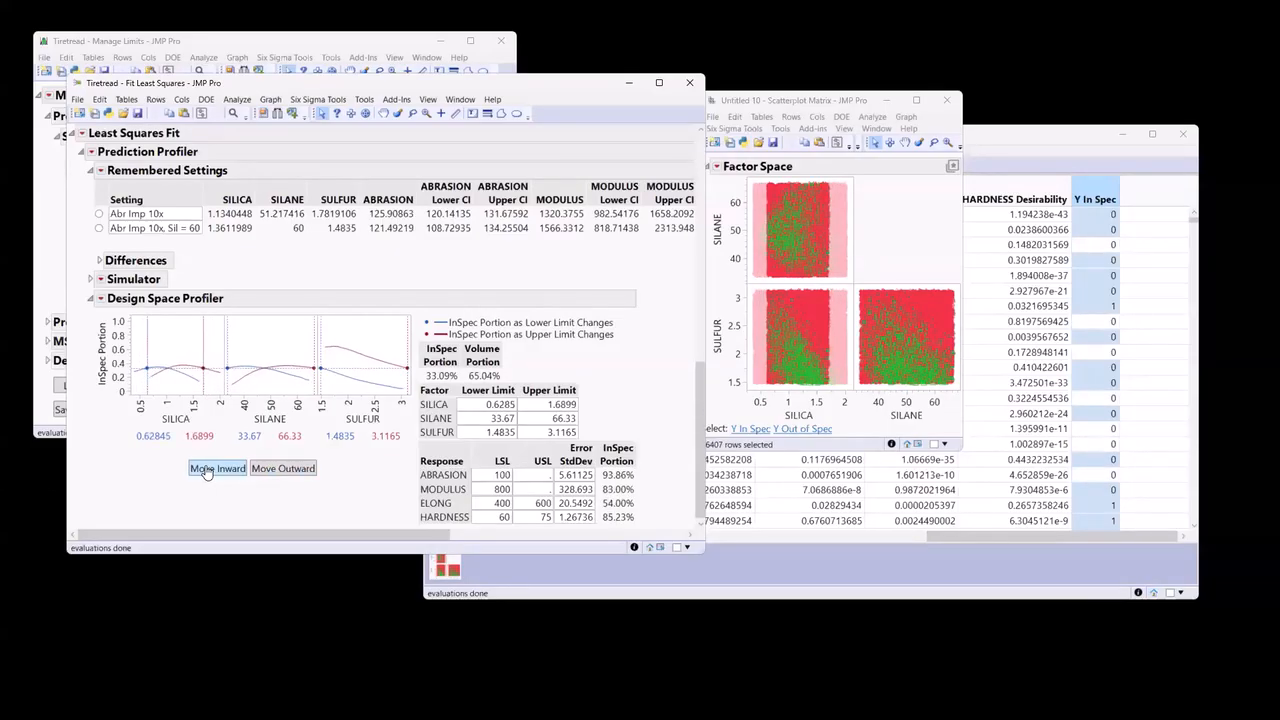
left_click(205, 469)
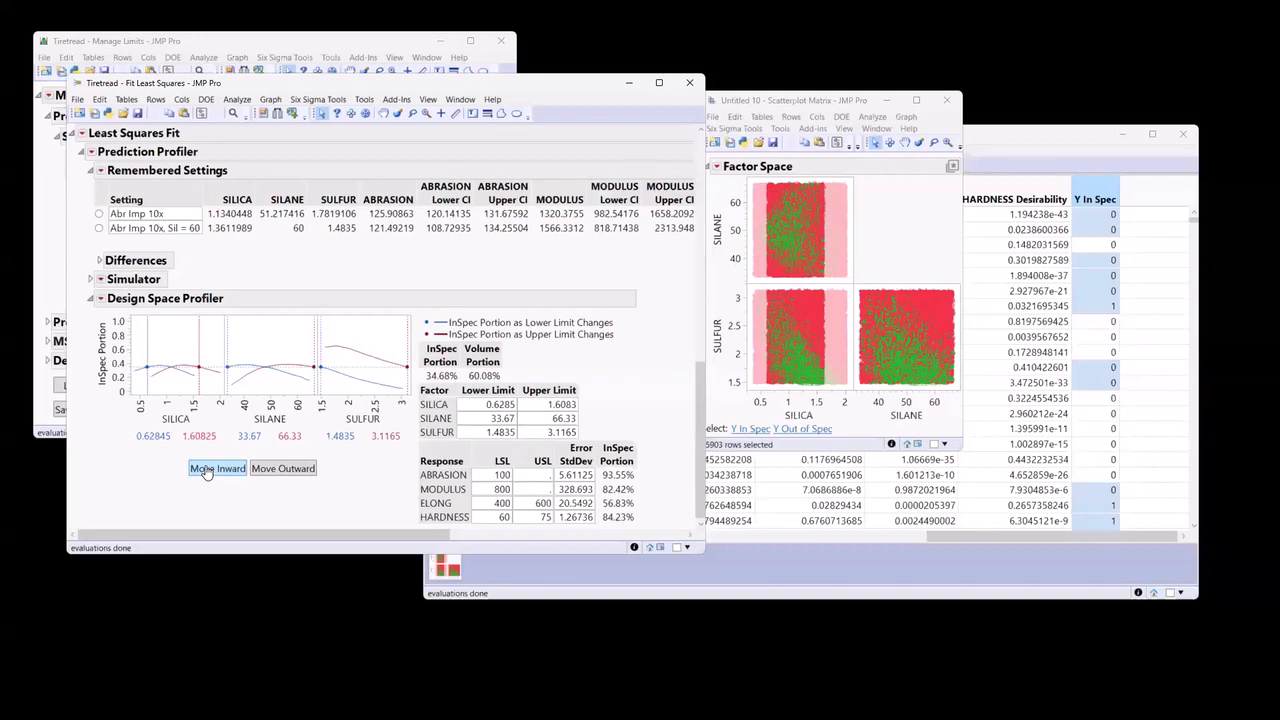
Continue moving the steepest limits inward until SULFUR's upper limit is 2.1367 and SILICA's lower limit is 0.7918.
left_click(205, 470)
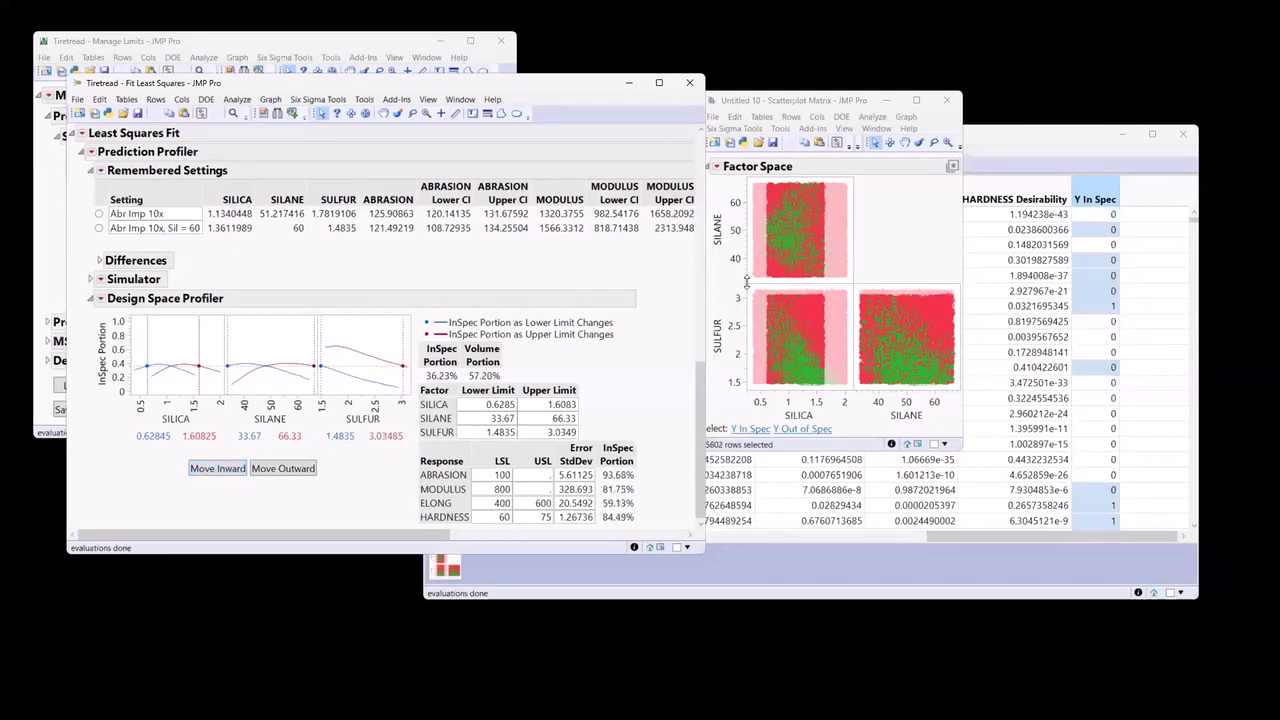
left_click(208, 476)
left_click(208, 476)
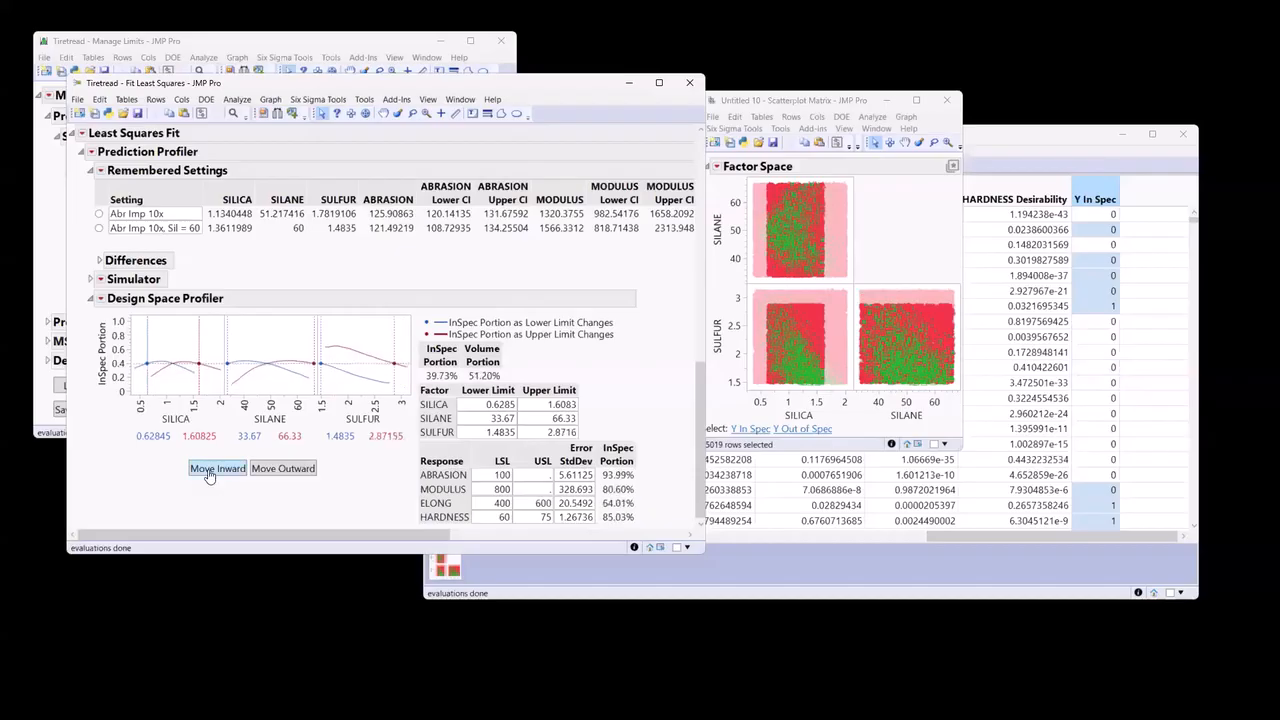
left_click(208, 475)
left_click(208, 475)
left_click(208, 475)
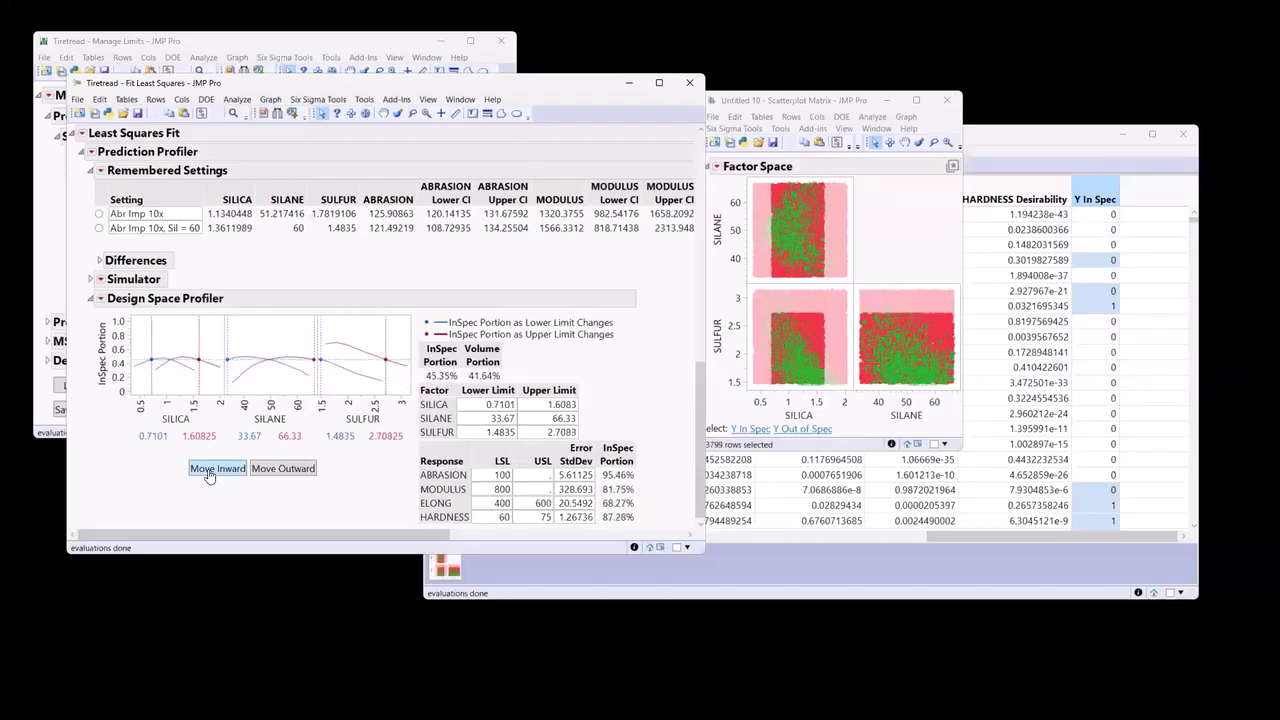
left_click(208, 475)
left_click(208, 475)
left_click(208, 475)
left_click(208, 475)
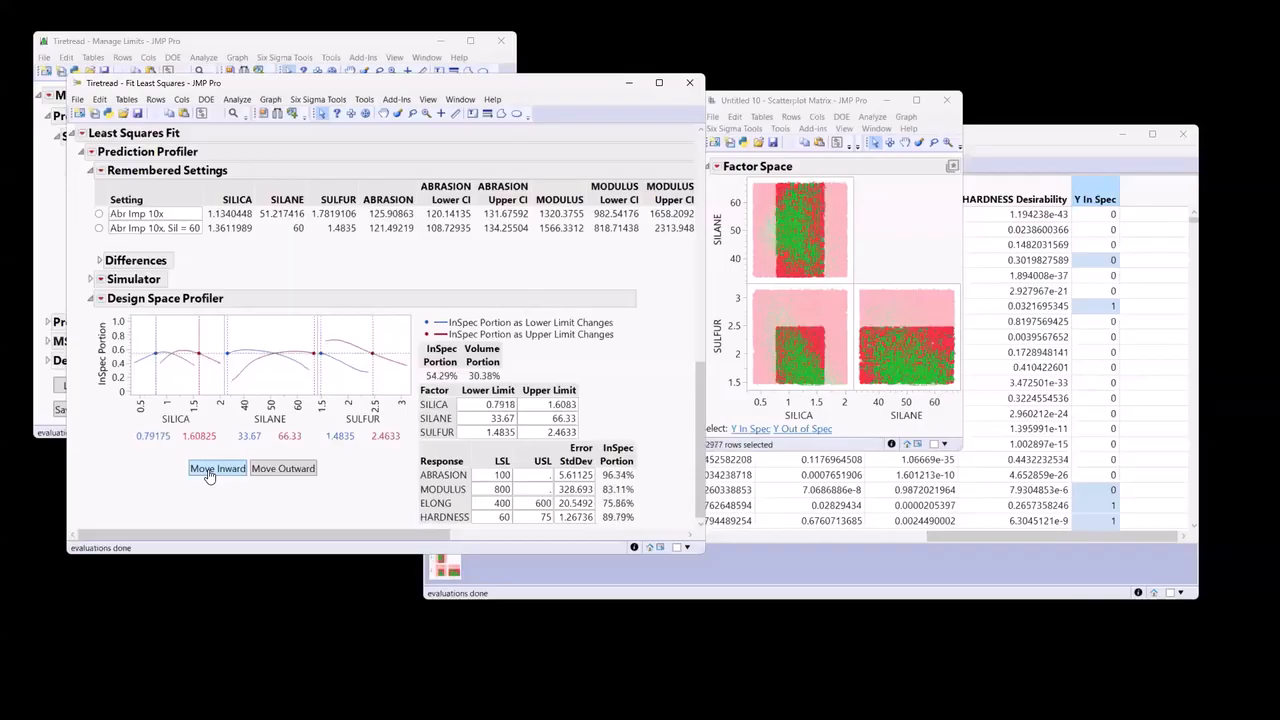
left_click(208, 475)
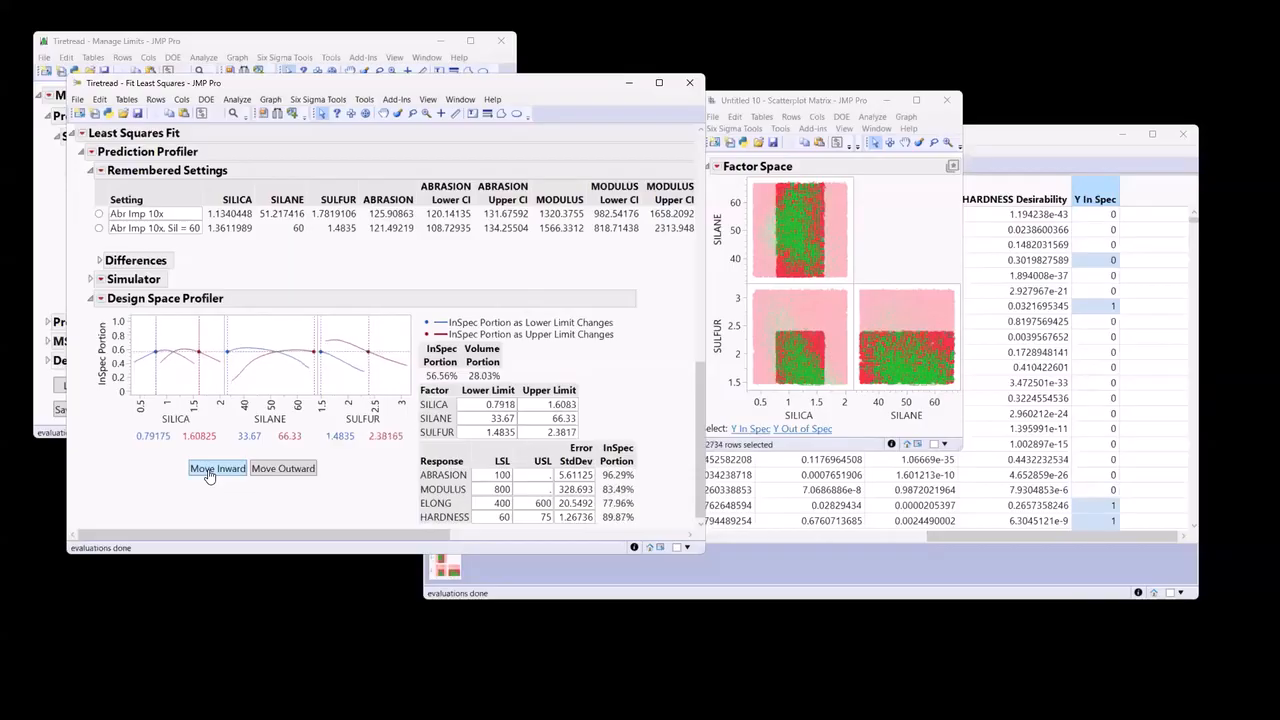
left_click(208, 475)
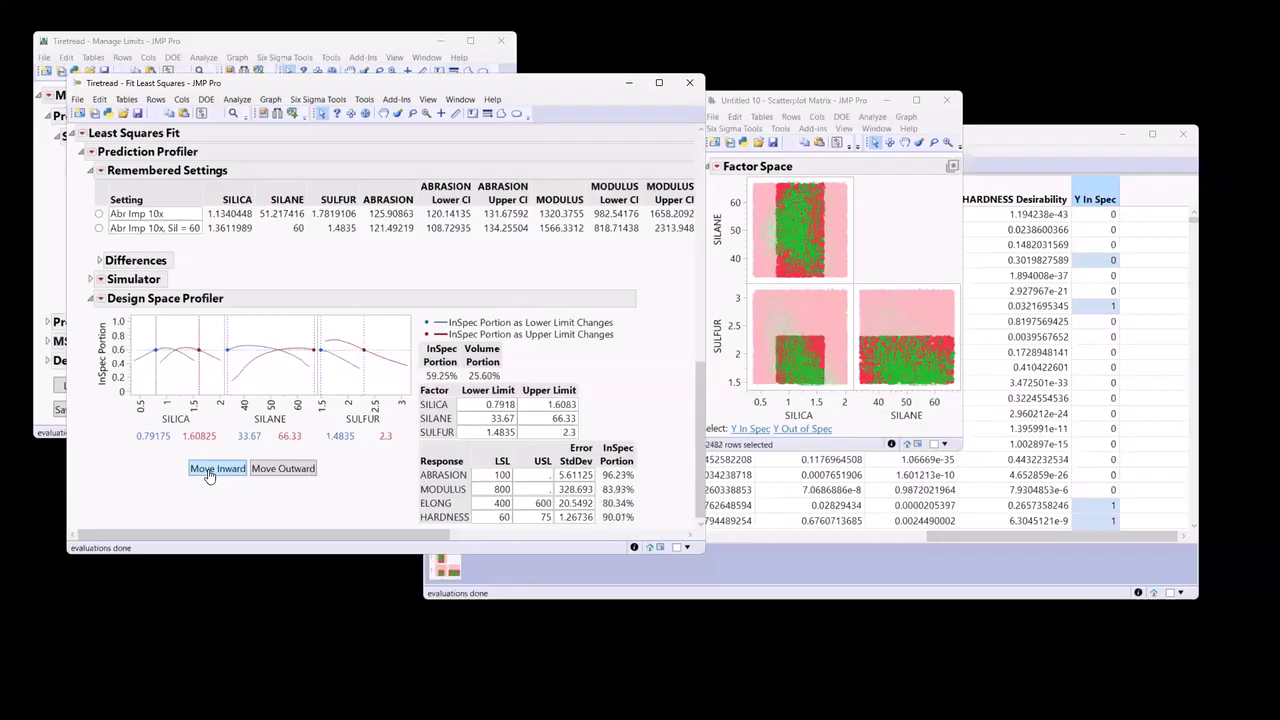
left_click(208, 475)
left_click(208, 475)
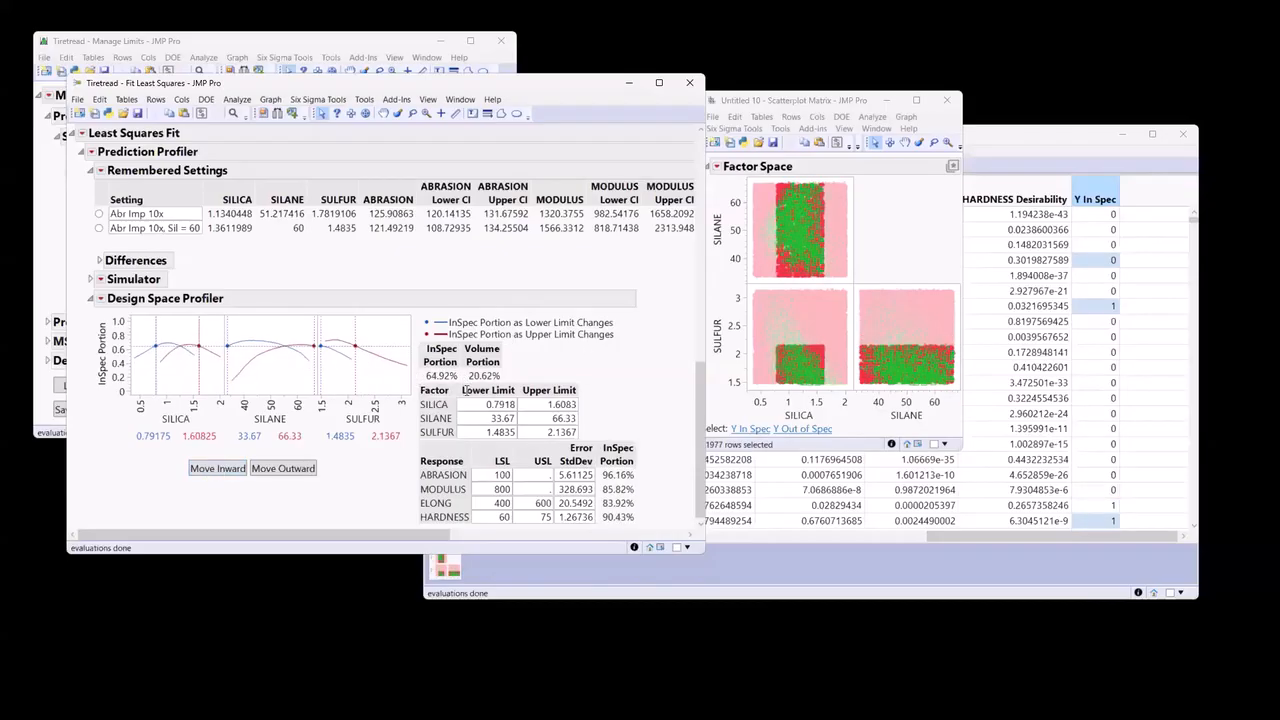
Keep moving limits inward to a SILICA lower limit of 1.0367, SILANE lower limit of 38.569 and SULFUR upper limit of 1.7285.
left_click(219, 470)
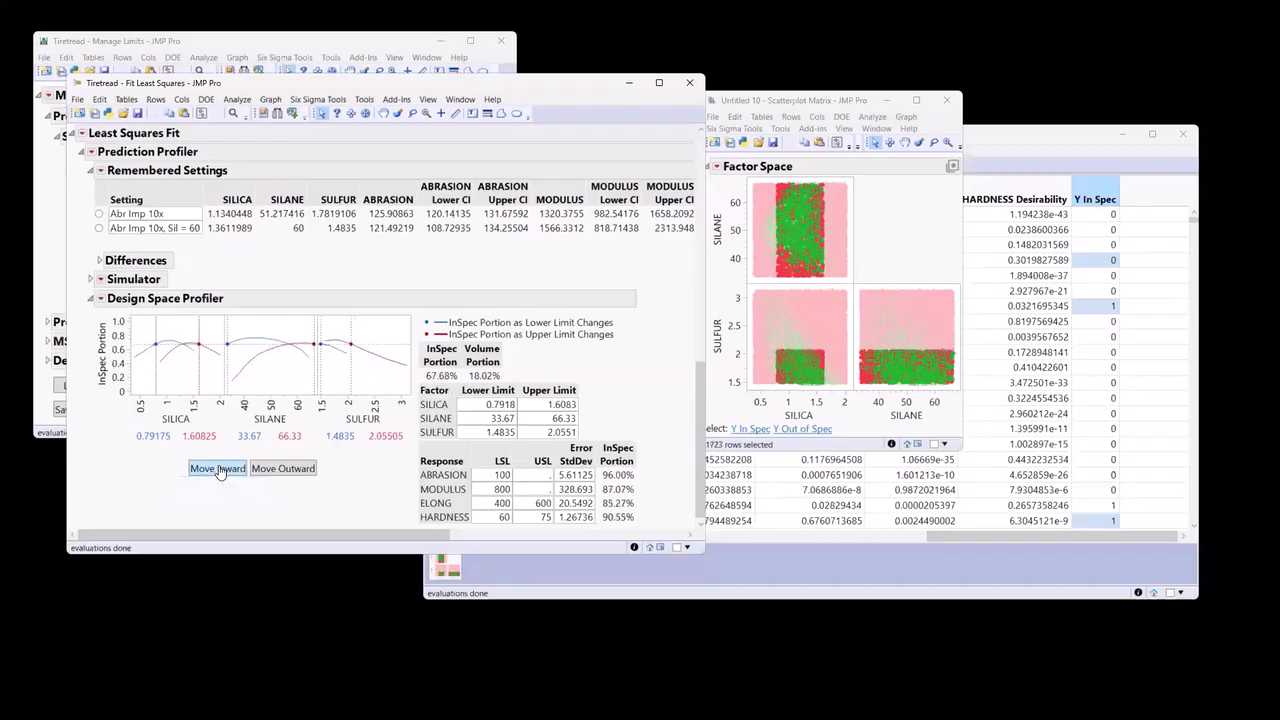
left_click(219, 470)
left_click(219, 470)
left_click(219, 470)
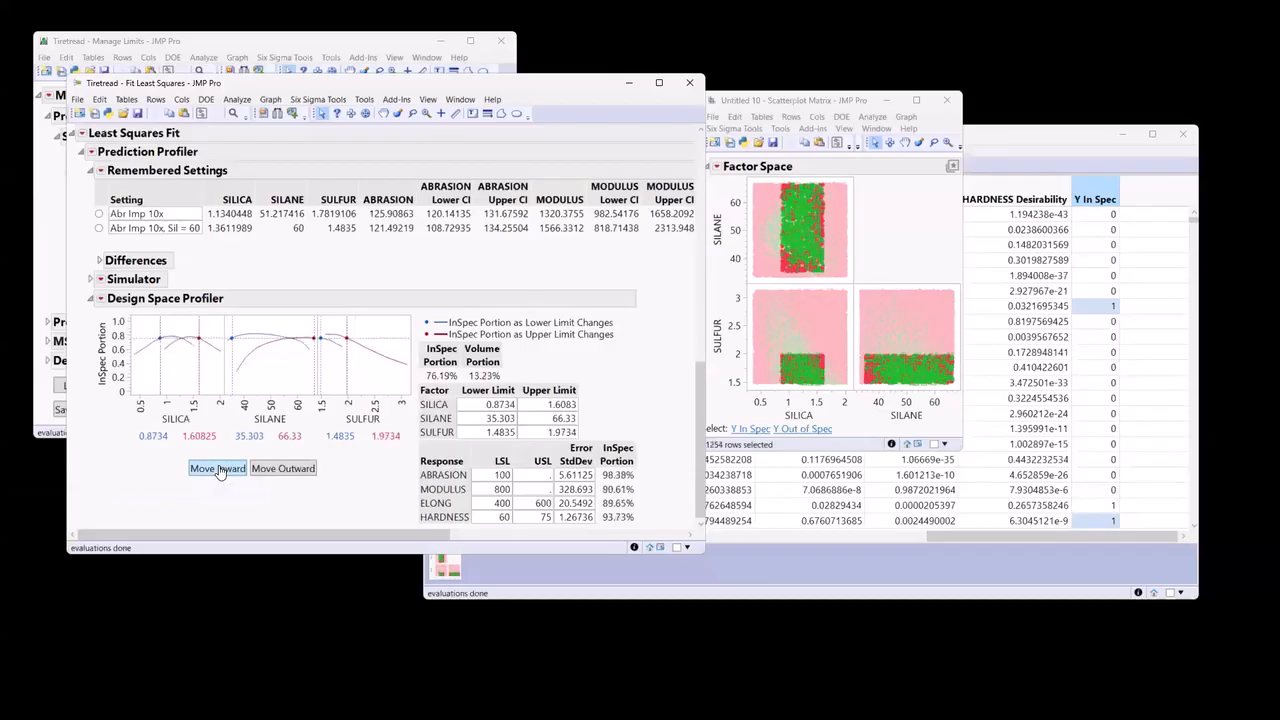
left_click(219, 470)
left_click(219, 470)
left_click(219, 470)
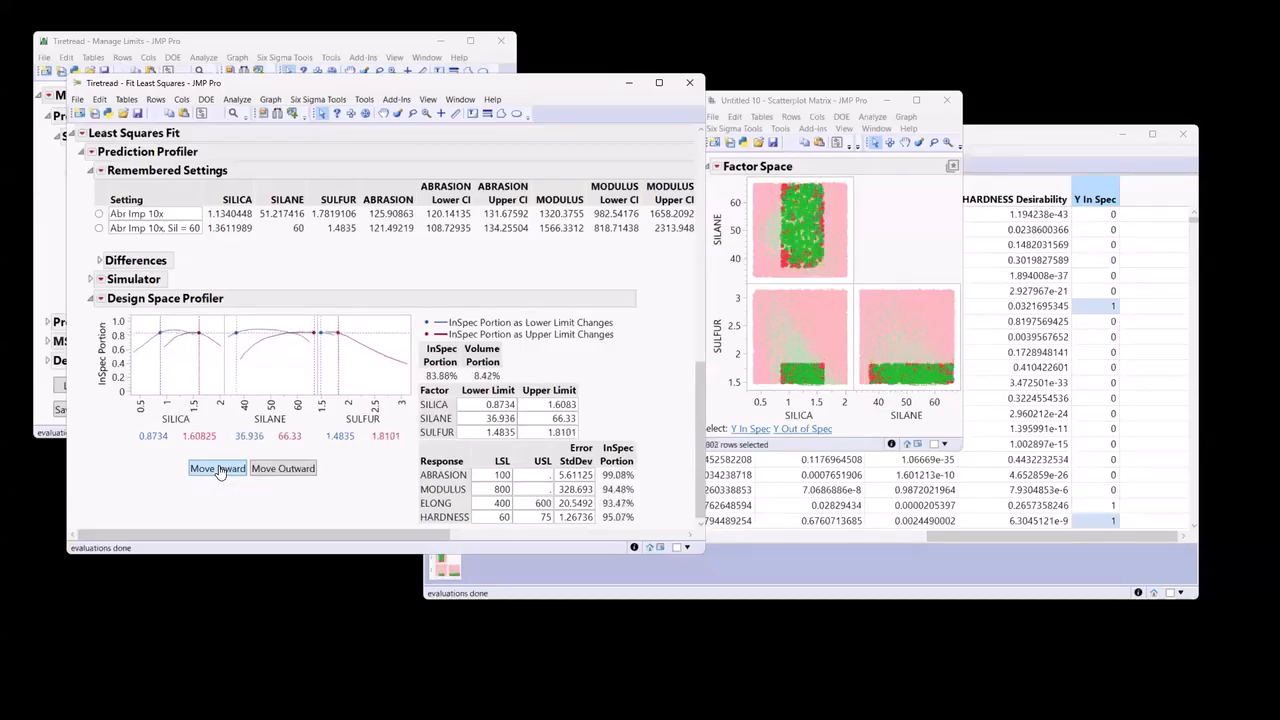
left_click(219, 470)
left_click(219, 470)
left_click(219, 470)
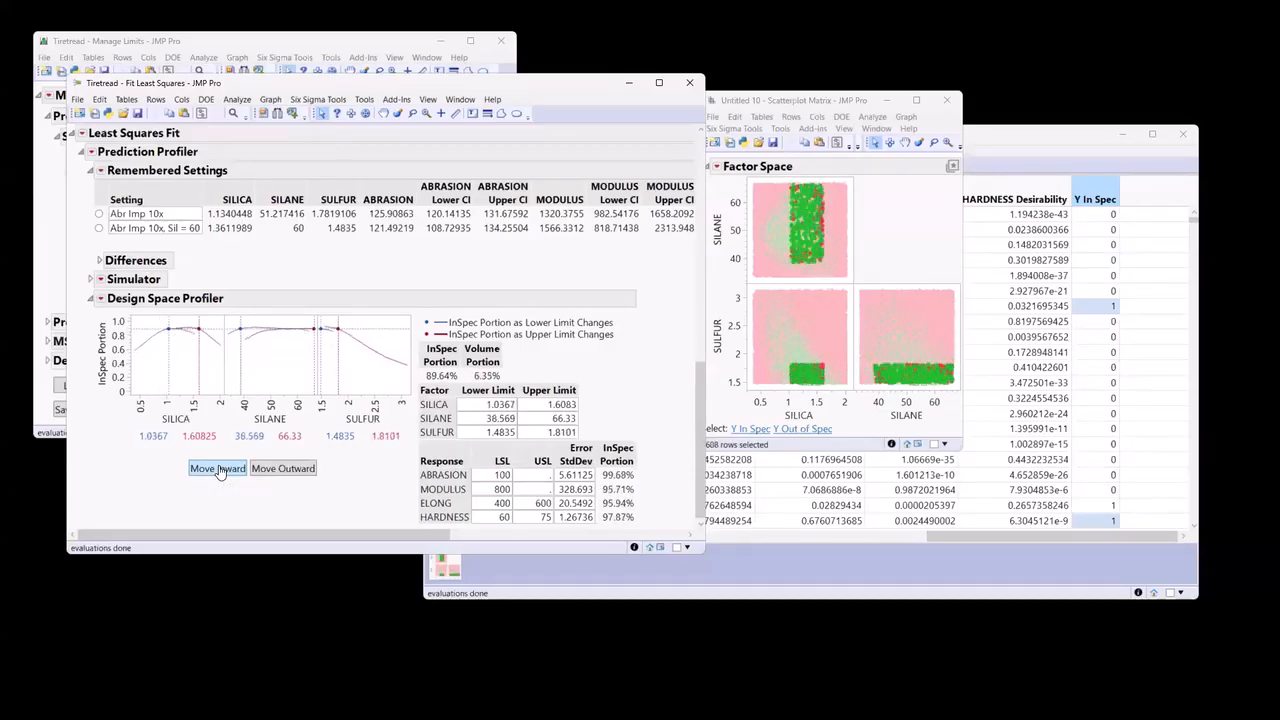
left_click(219, 470)
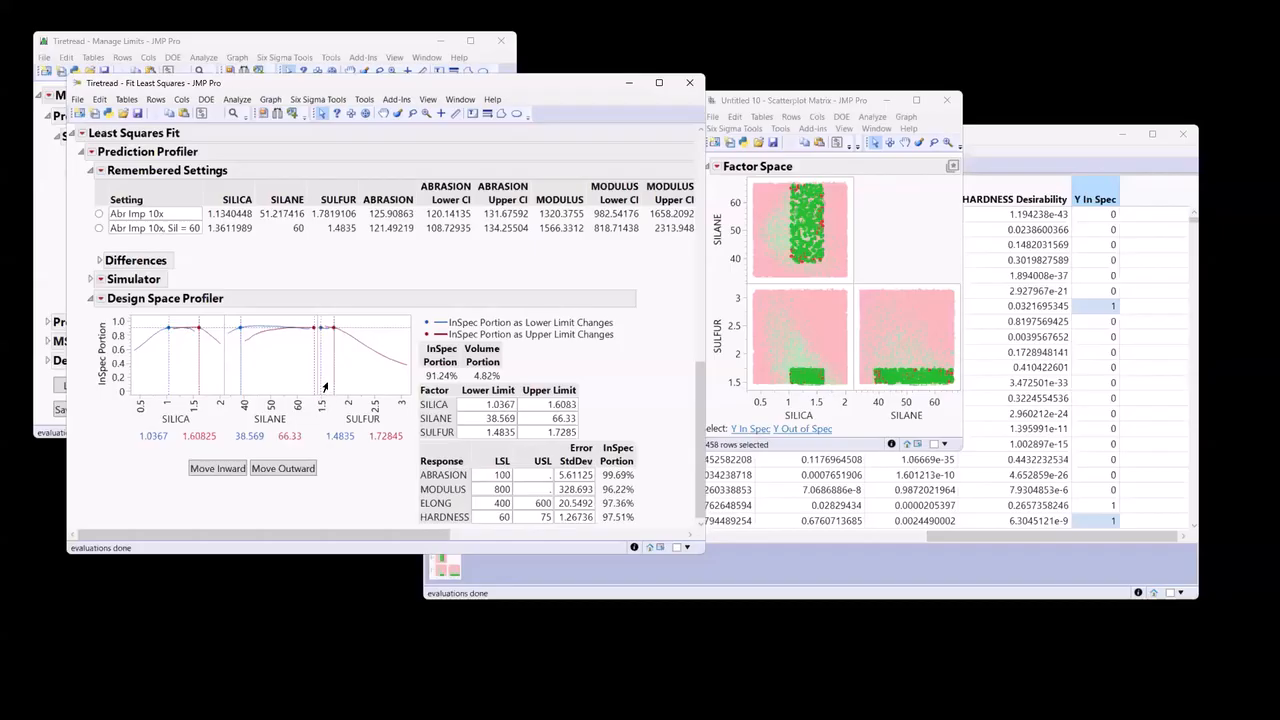
Reset the factor space with ranges narrowed once: SILICA 0.5468 to 1.91444, SILANE minimum 34.8948 and SULFUR maximum 2.76949.
left_click(100, 298)
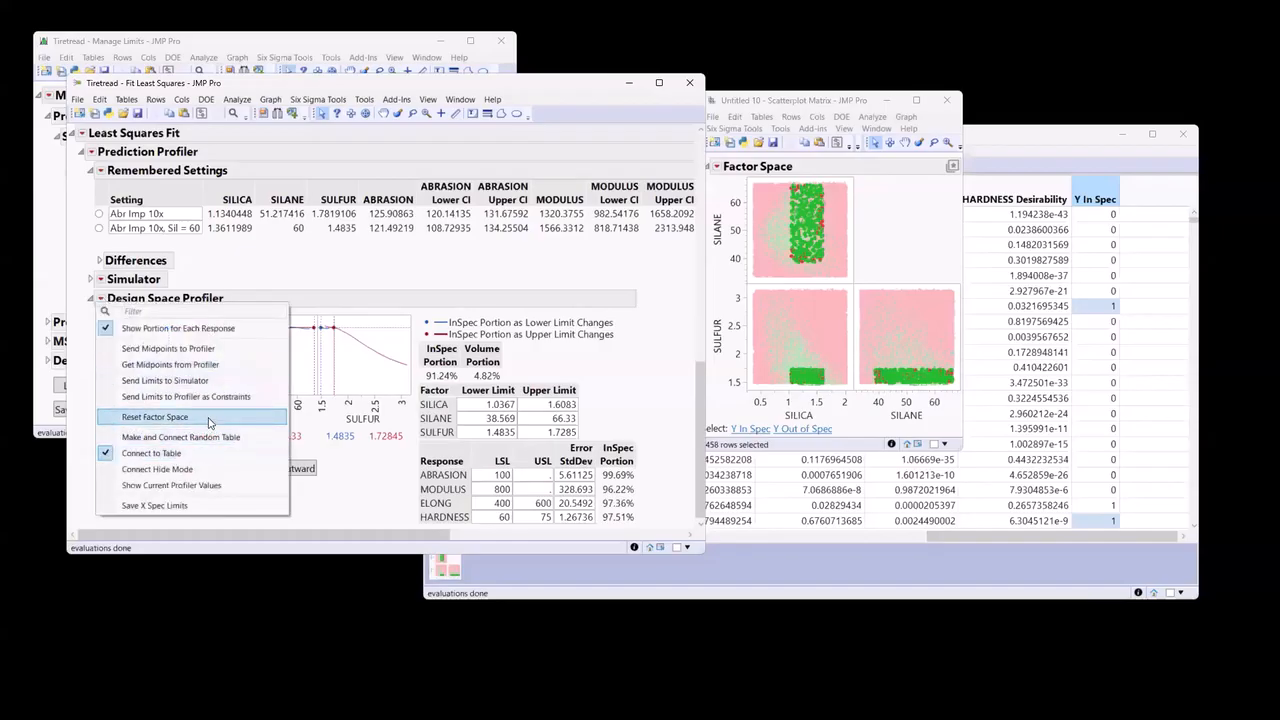
left_click(207, 418)
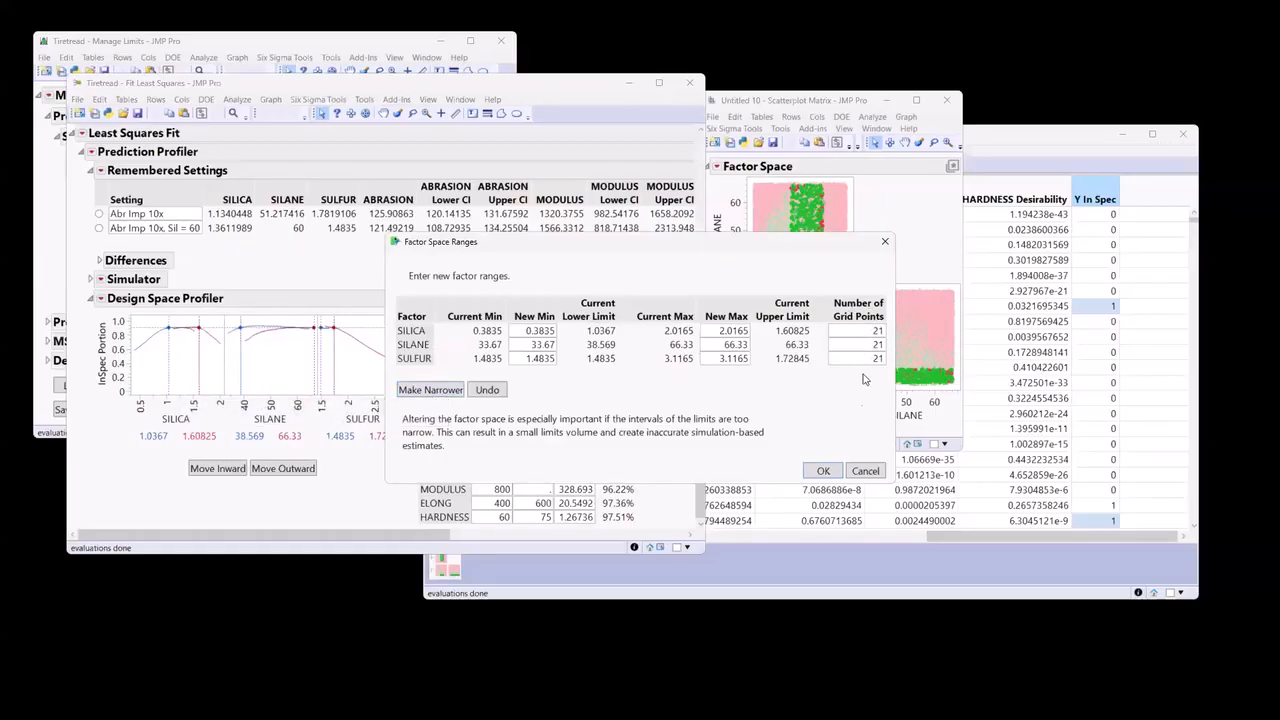
left_click(433, 391)
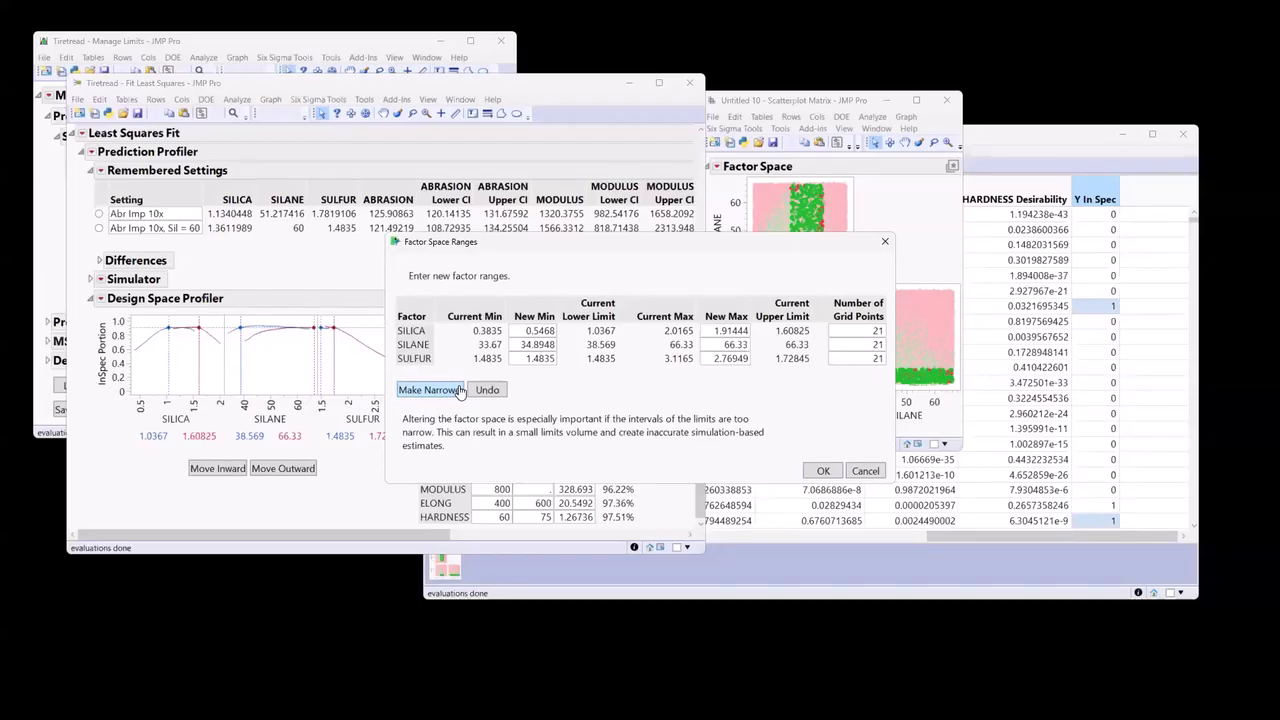
left_click(818, 474)
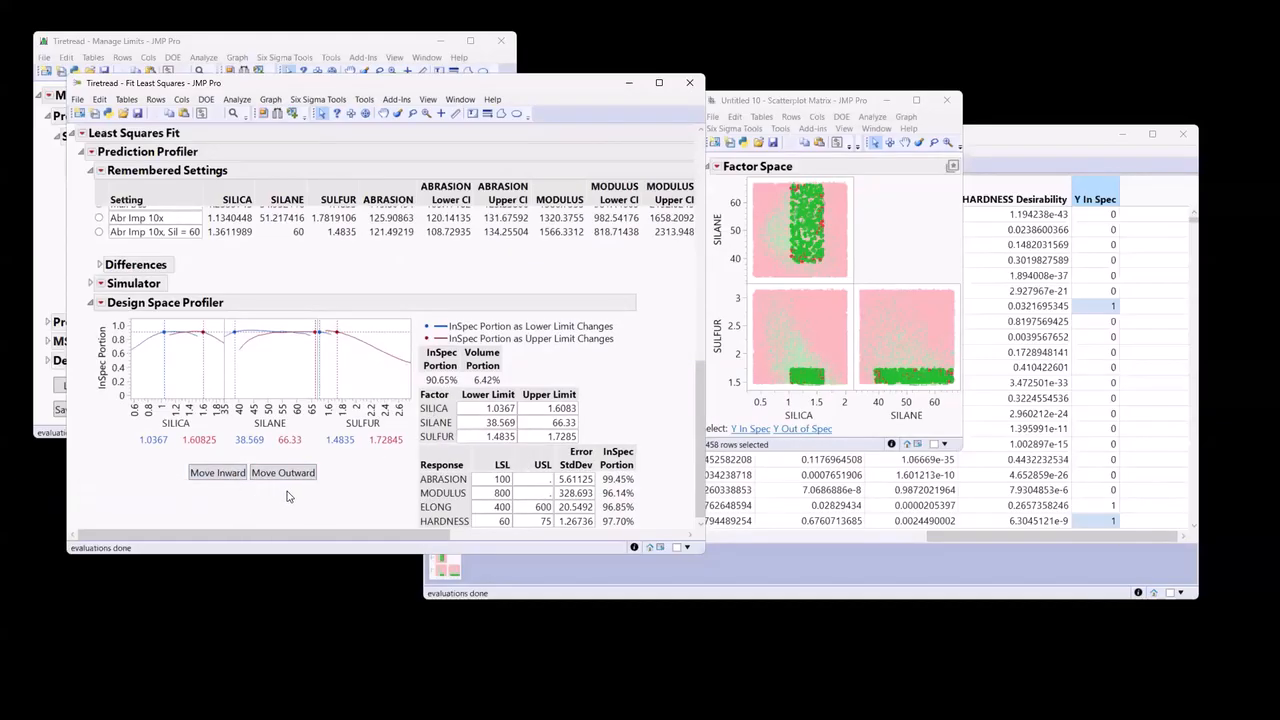
mouse_move(600, 392)
left_mouse_down()
mouse_move(372, 382)
mouse_move(505, 455)
mouse_move(603, 410)
left_mouse_up()
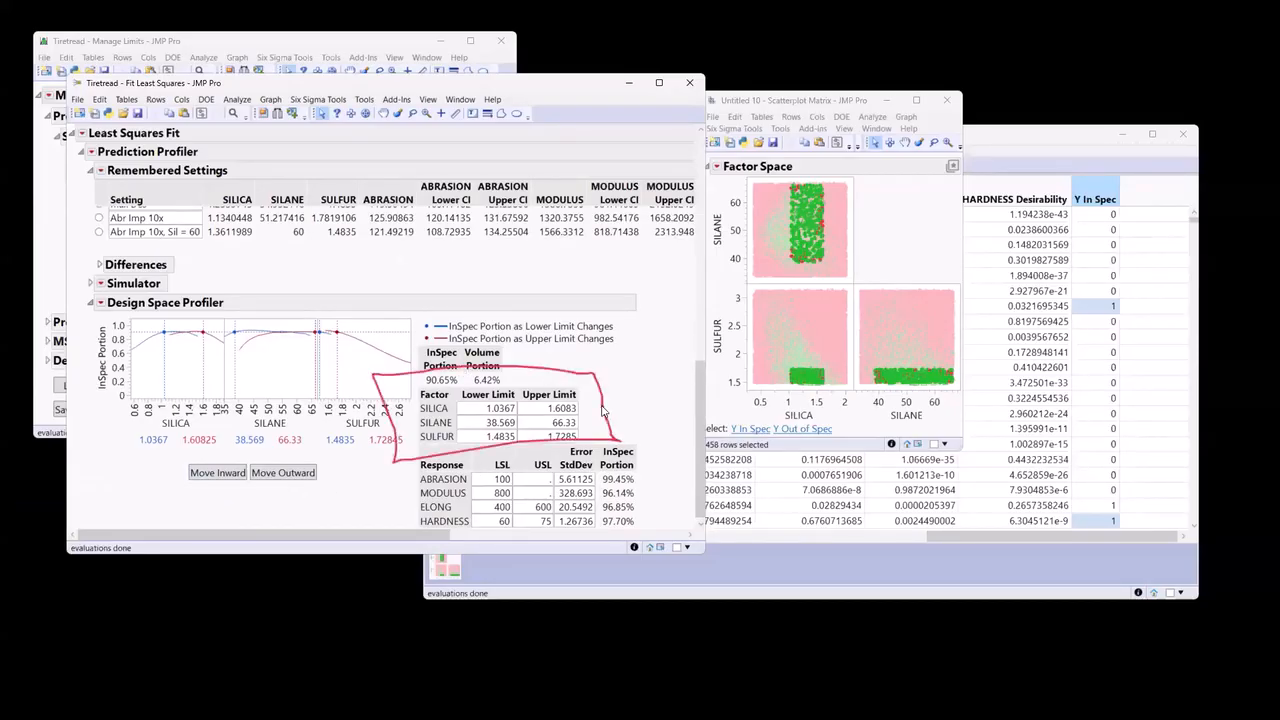
key("Escape")
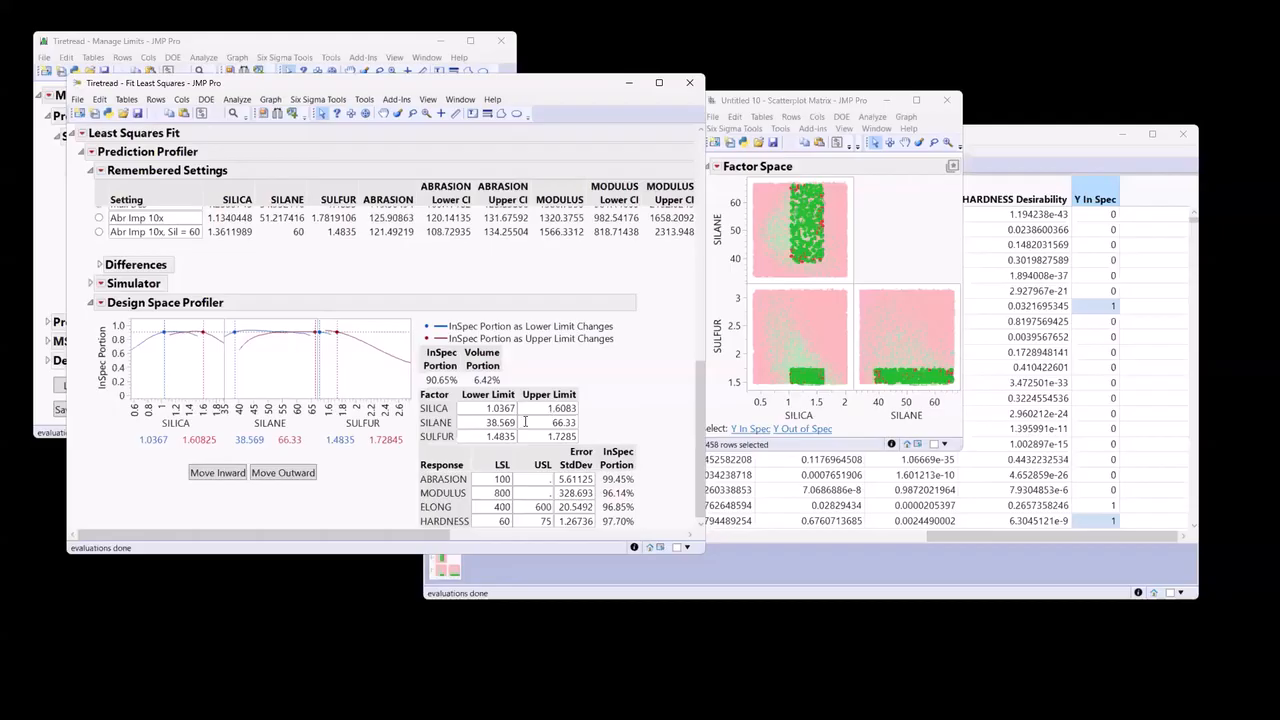
Send the Design Space Profiler limits to the Prediction Profiler as constraints and review the restricted factor ranges there.
left_click(100, 303)
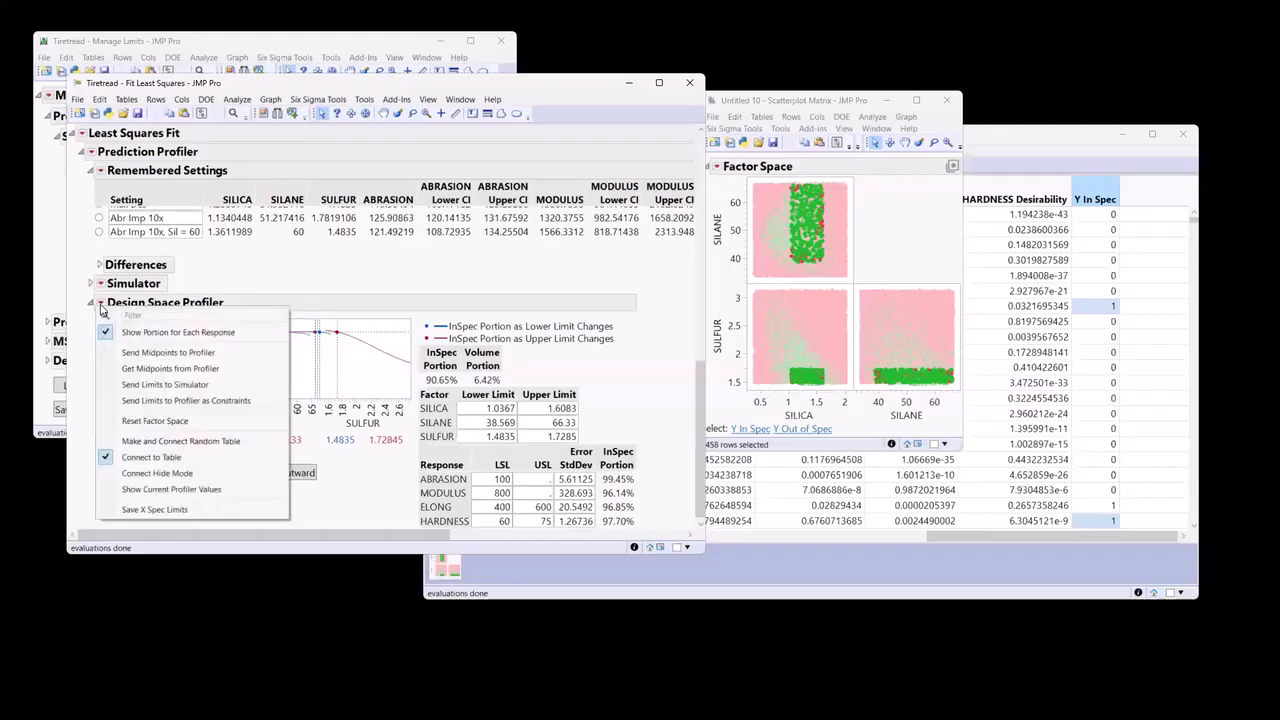
left_click(182, 400)
scroll(307, 422, "up", 5)
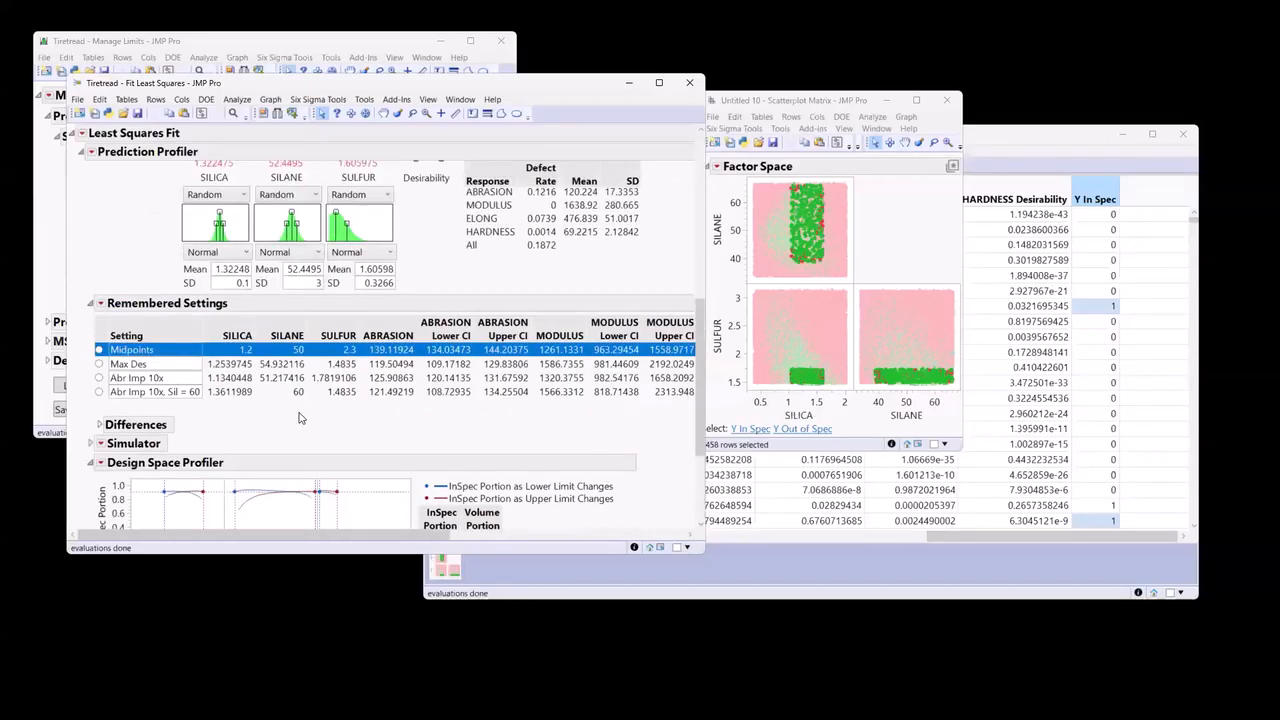
scroll(307, 422, "up", 5)
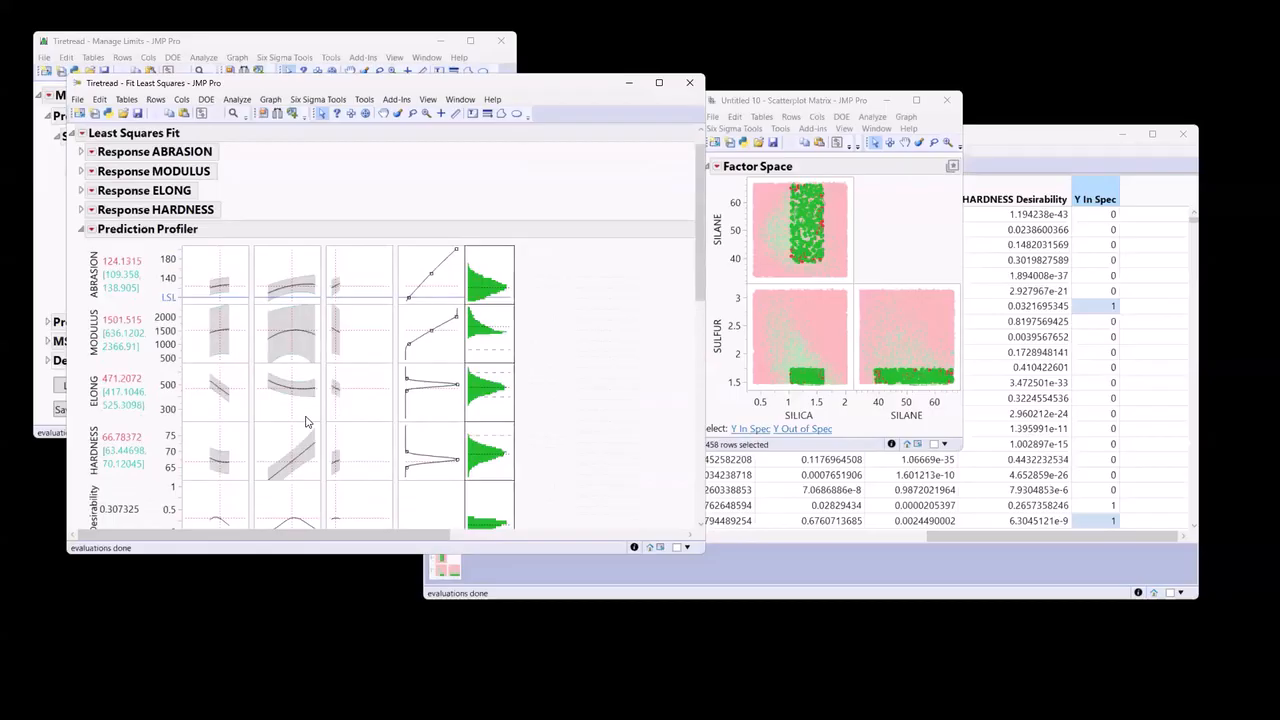
scroll(307, 422, "down", 10)
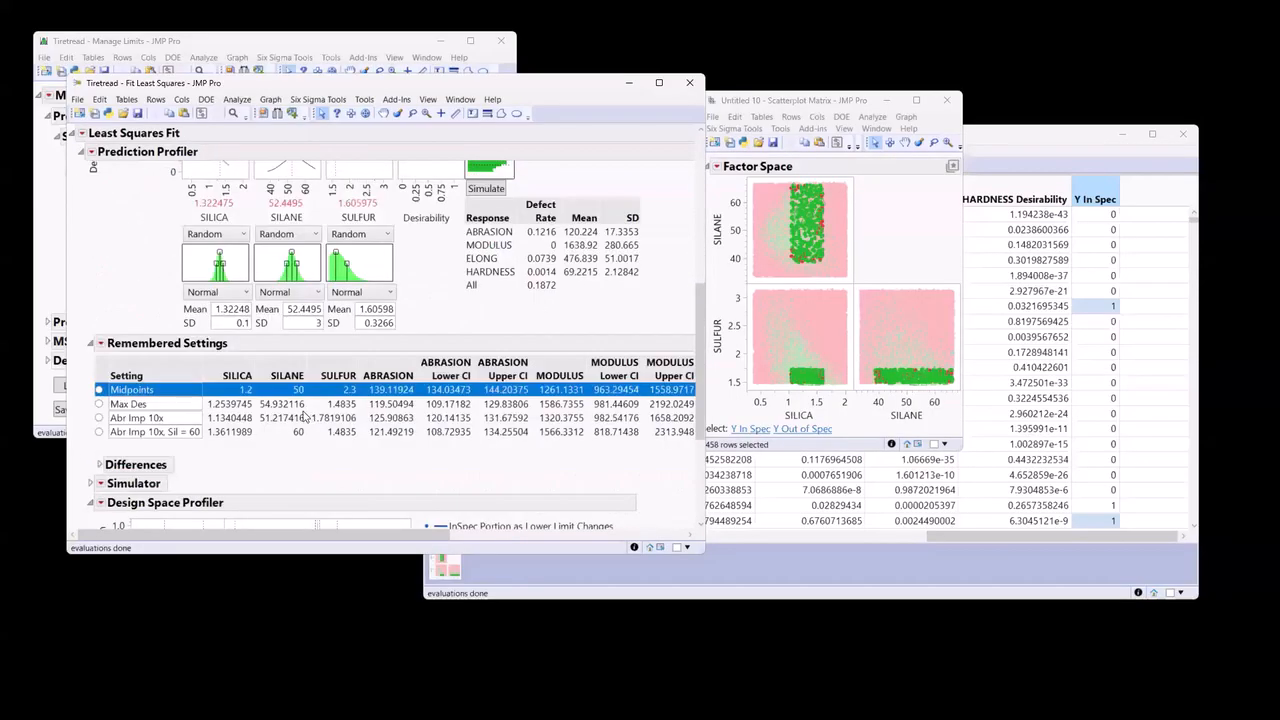
Send the midpoints of the current Design Space Profiler limits to the Prediction Profiler.
left_click(100, 302)
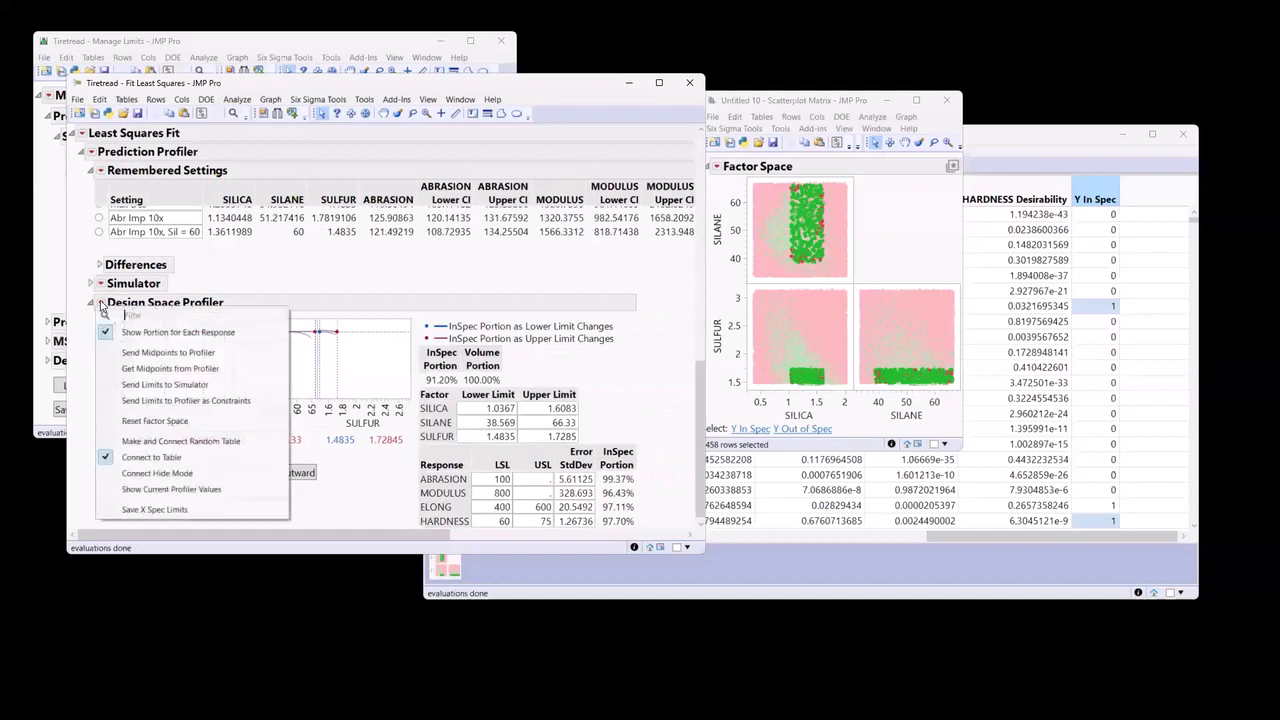
left_click(174, 354)
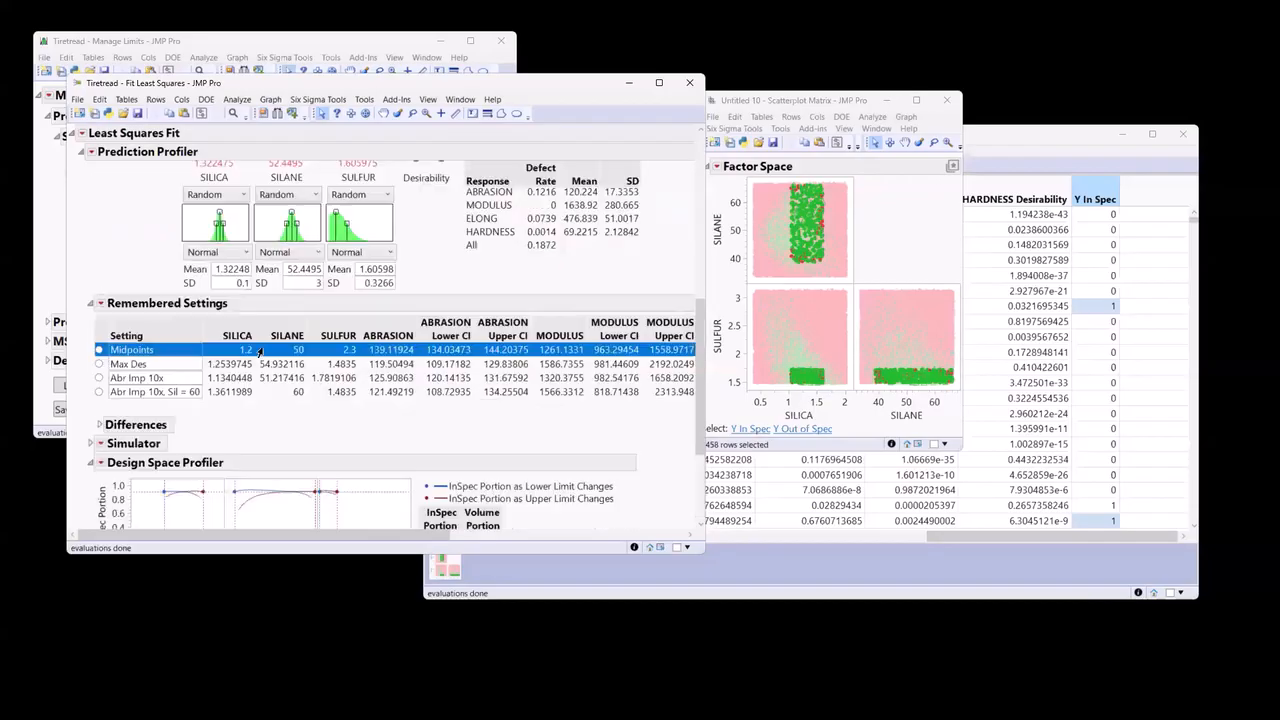
scroll(255, 312, "up", 3)
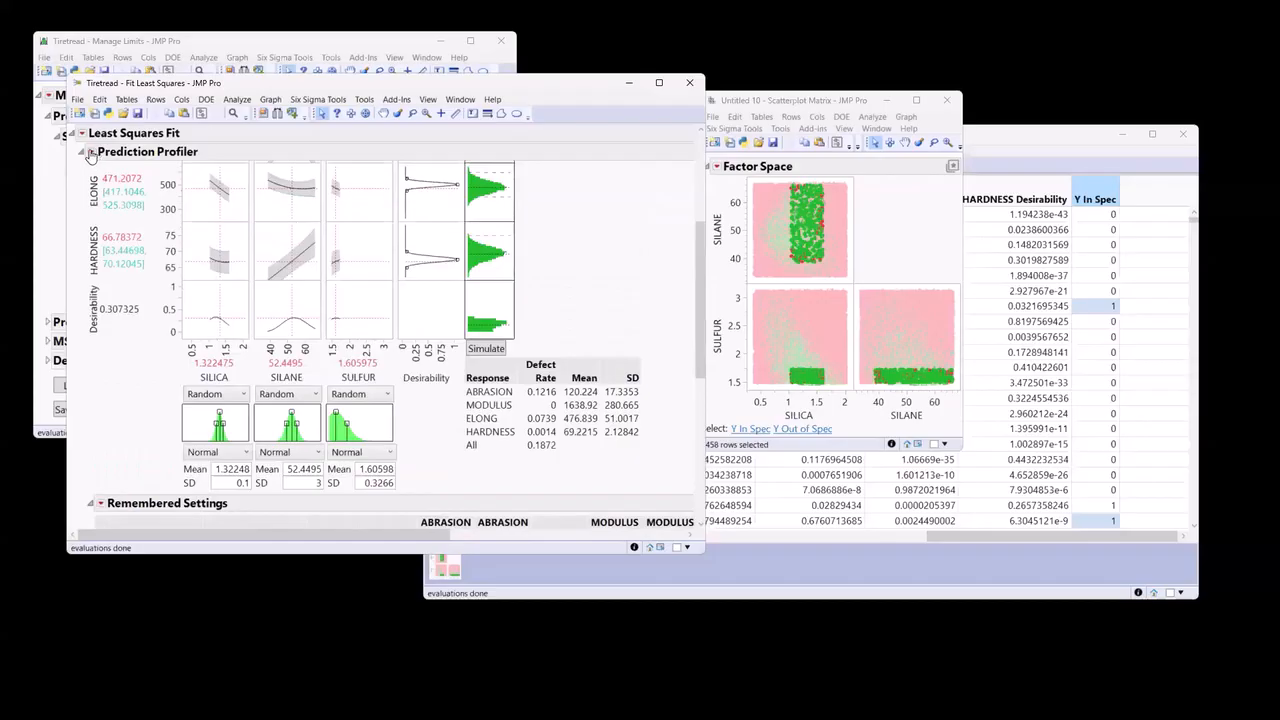
Remember the current Prediction Profiler factor settings under the name "Design Space MP".
left_click(90, 152)
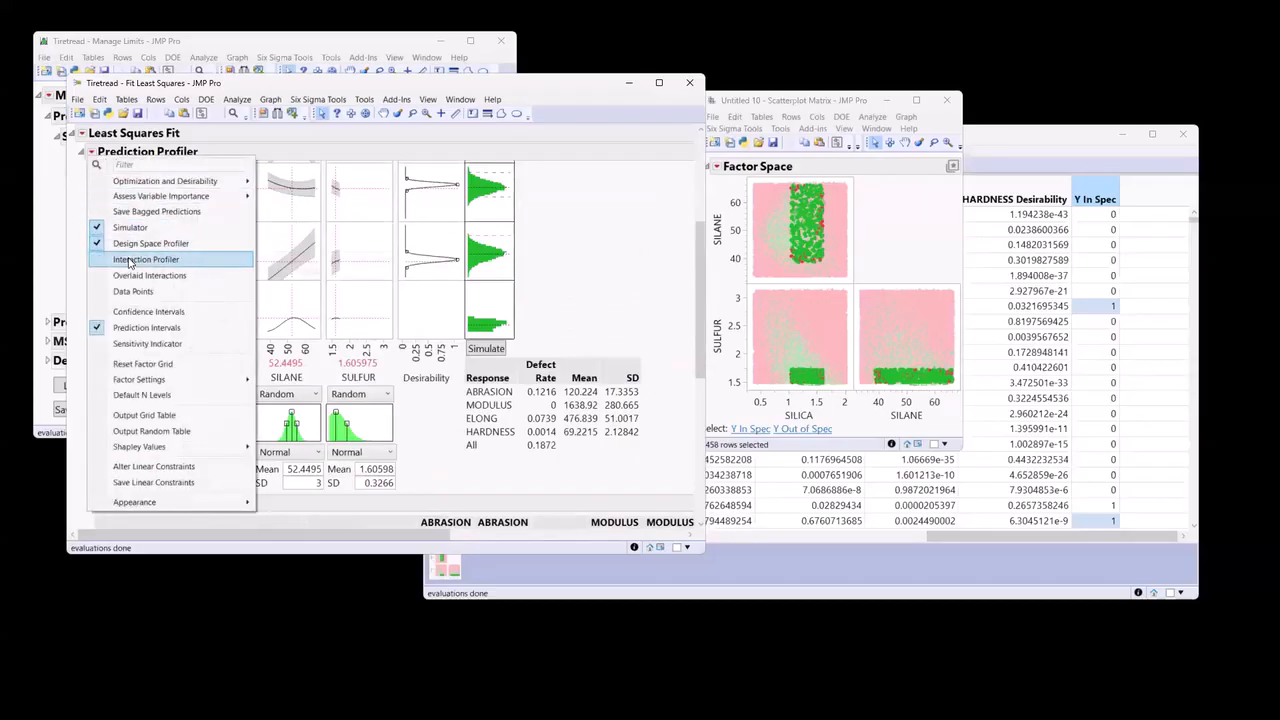
mouse_move(160, 380)
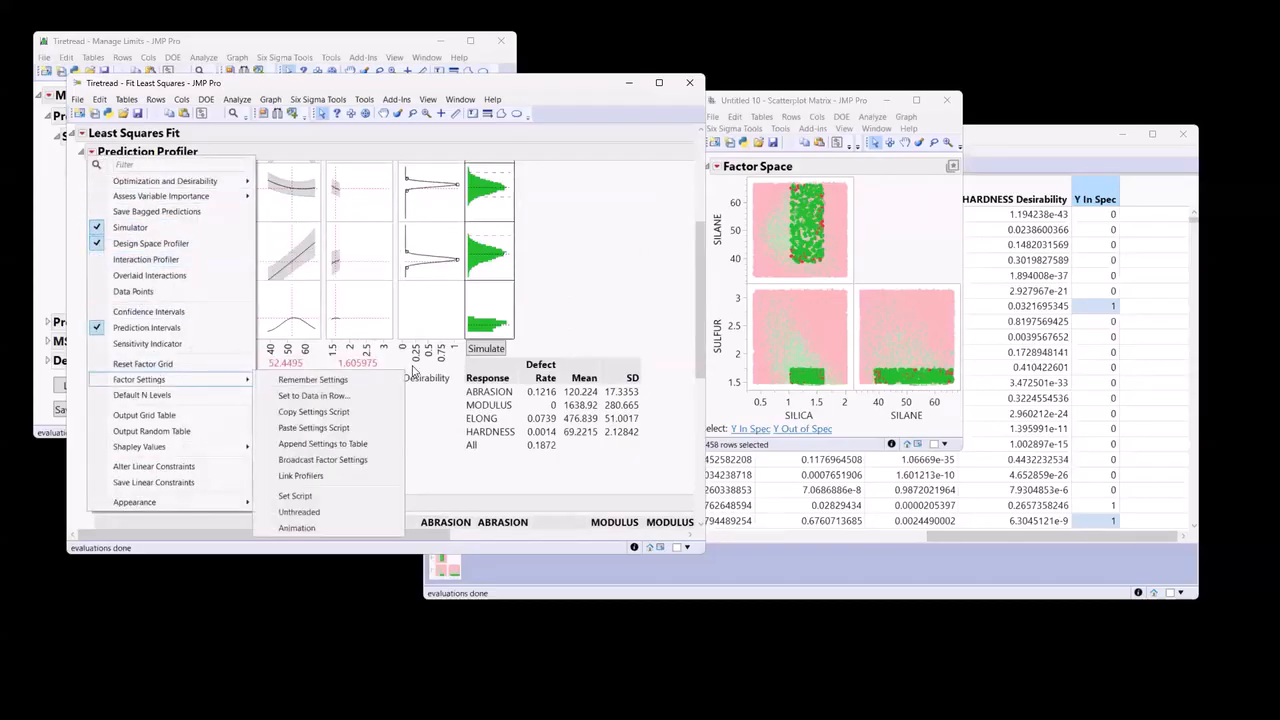
left_click(400, 380)
type("D")
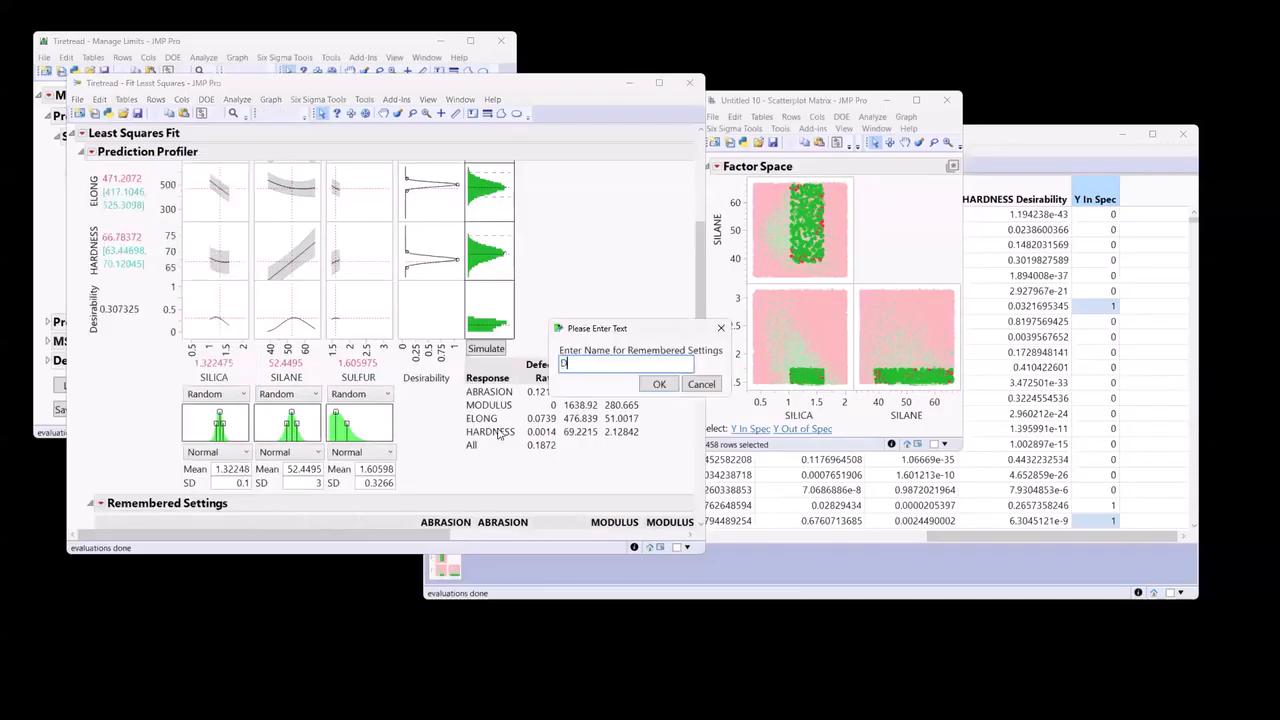
type("esign Space MP")
left_click(657, 385)
scroll(439, 433, "down", 3)
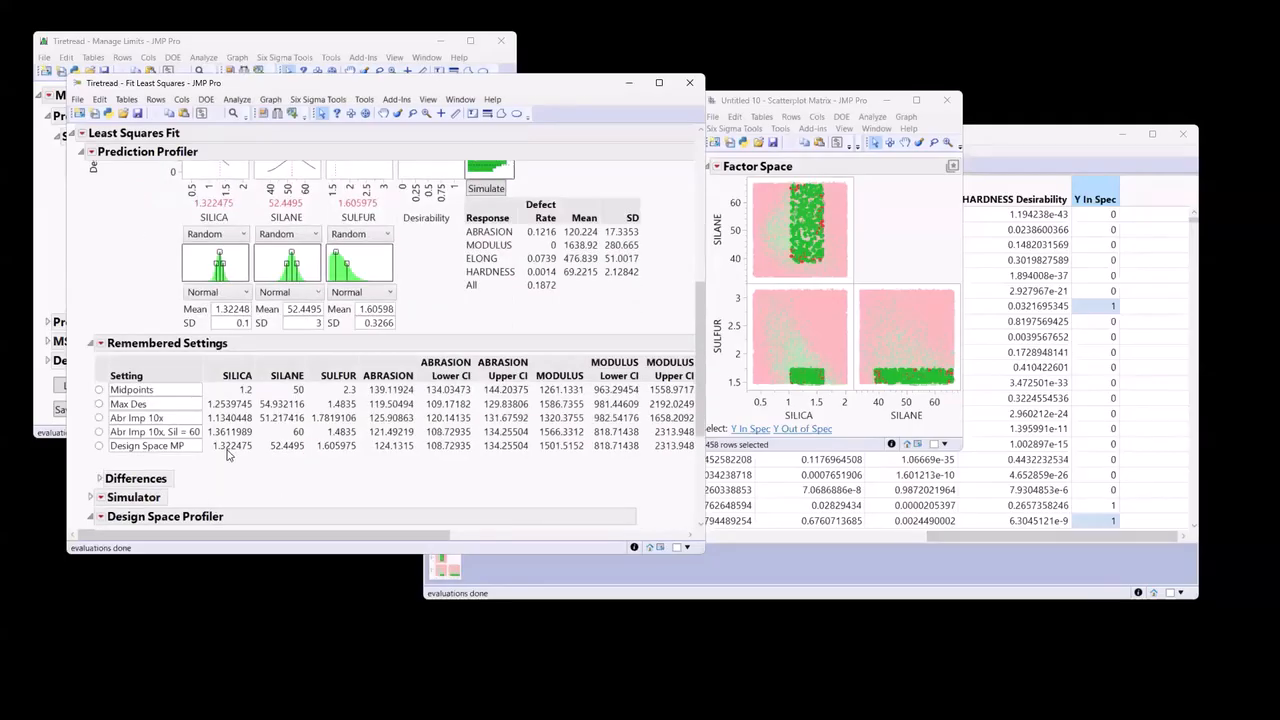
scroll(400, 462, "up", 5)
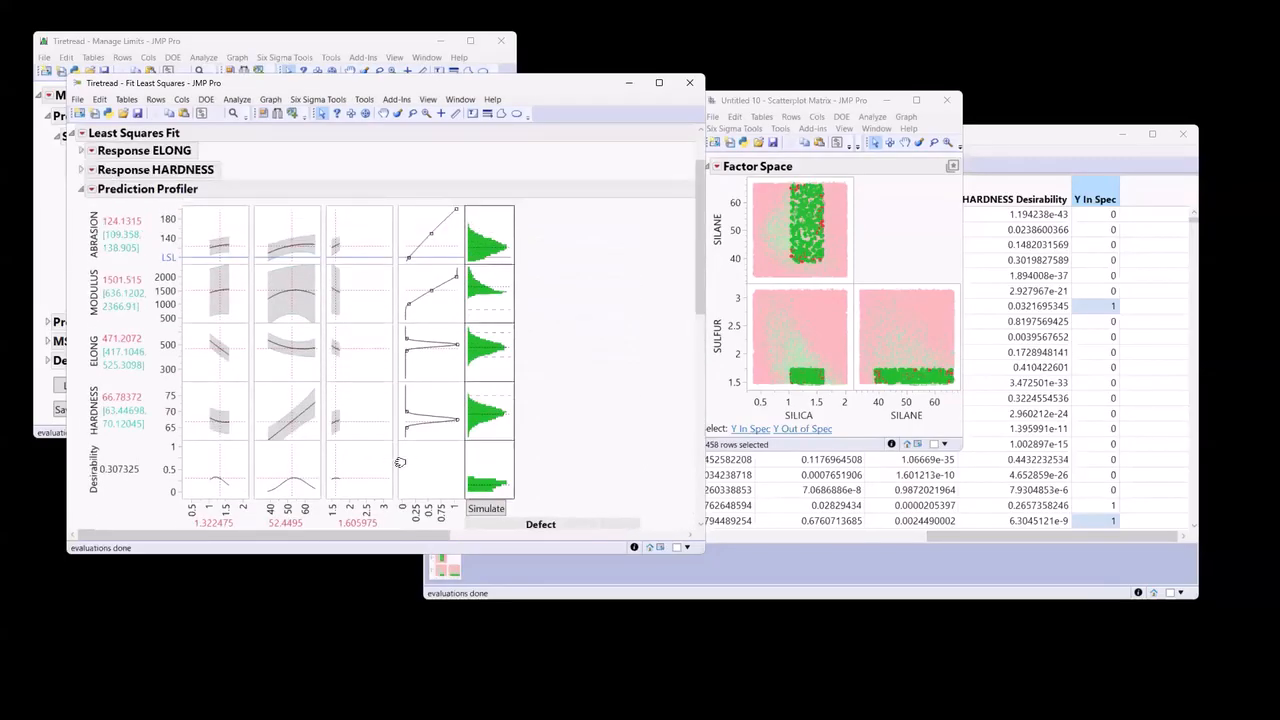
Send the Design Space Profiler limits to the simulator using the distribution Normal with Limits at 3 Sigma.
scroll(400, 462, "down", 5)
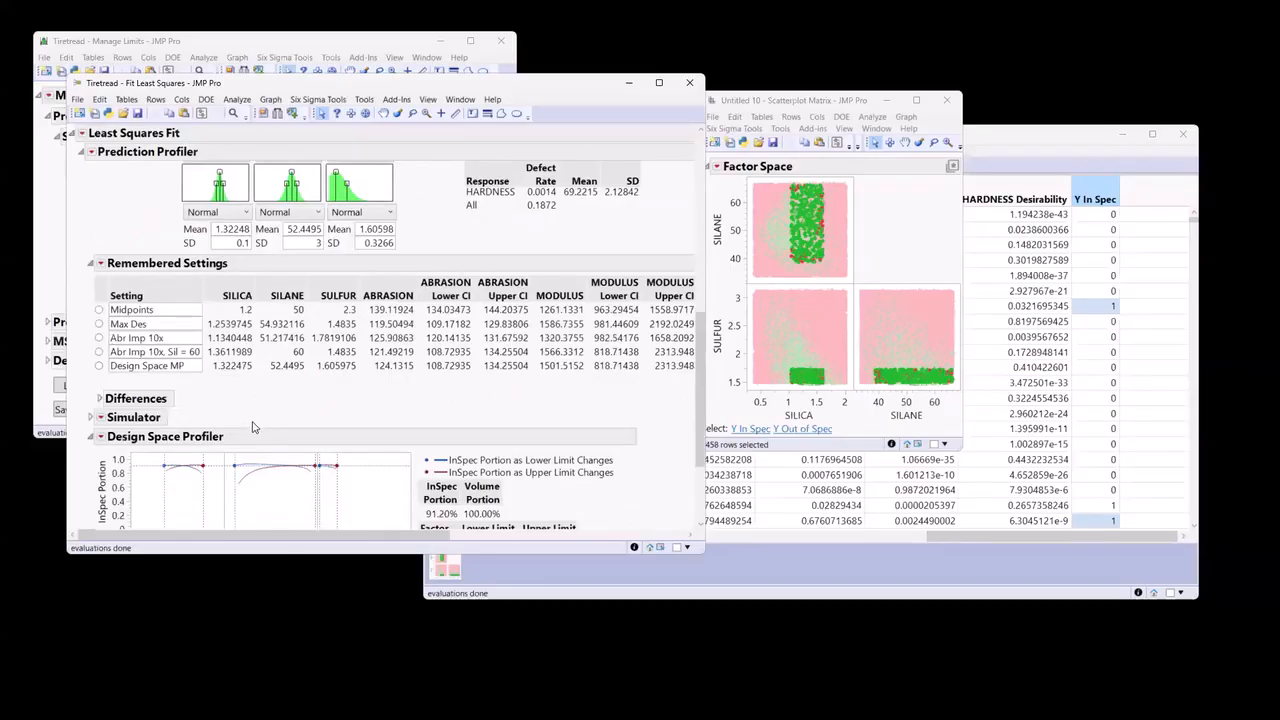
scroll(266, 420, "down", 1)
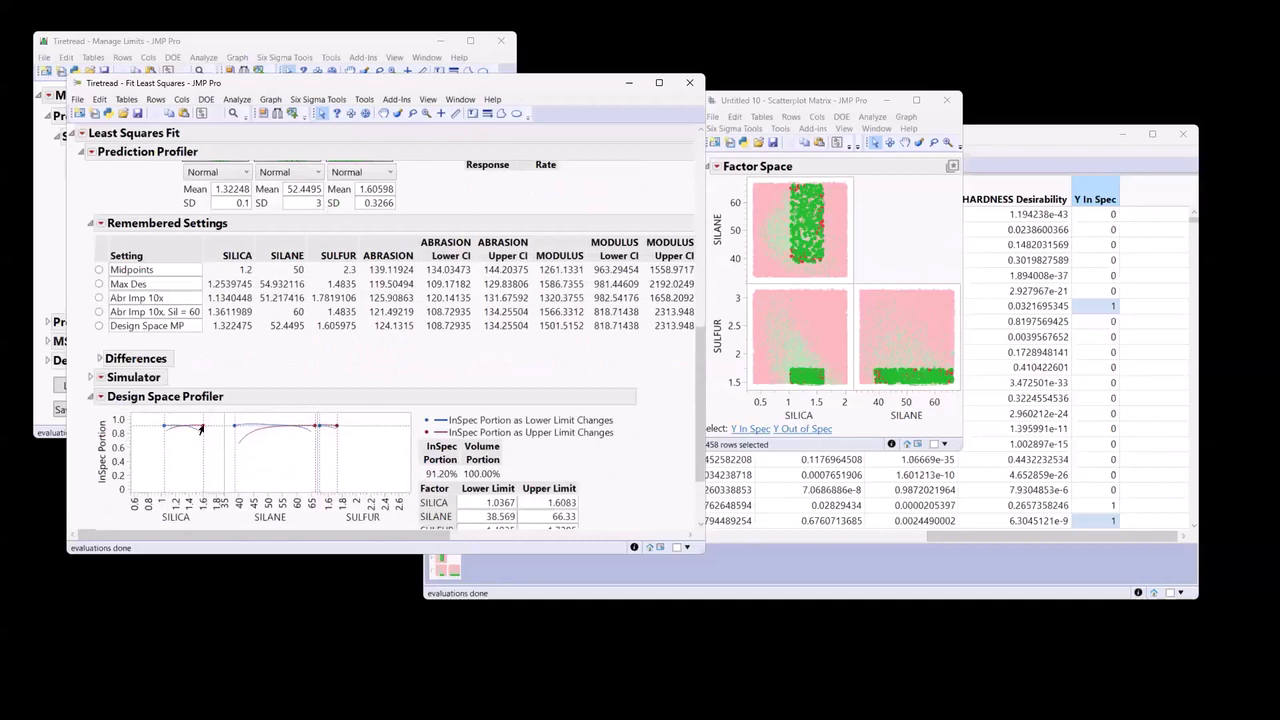
left_click(100, 397)
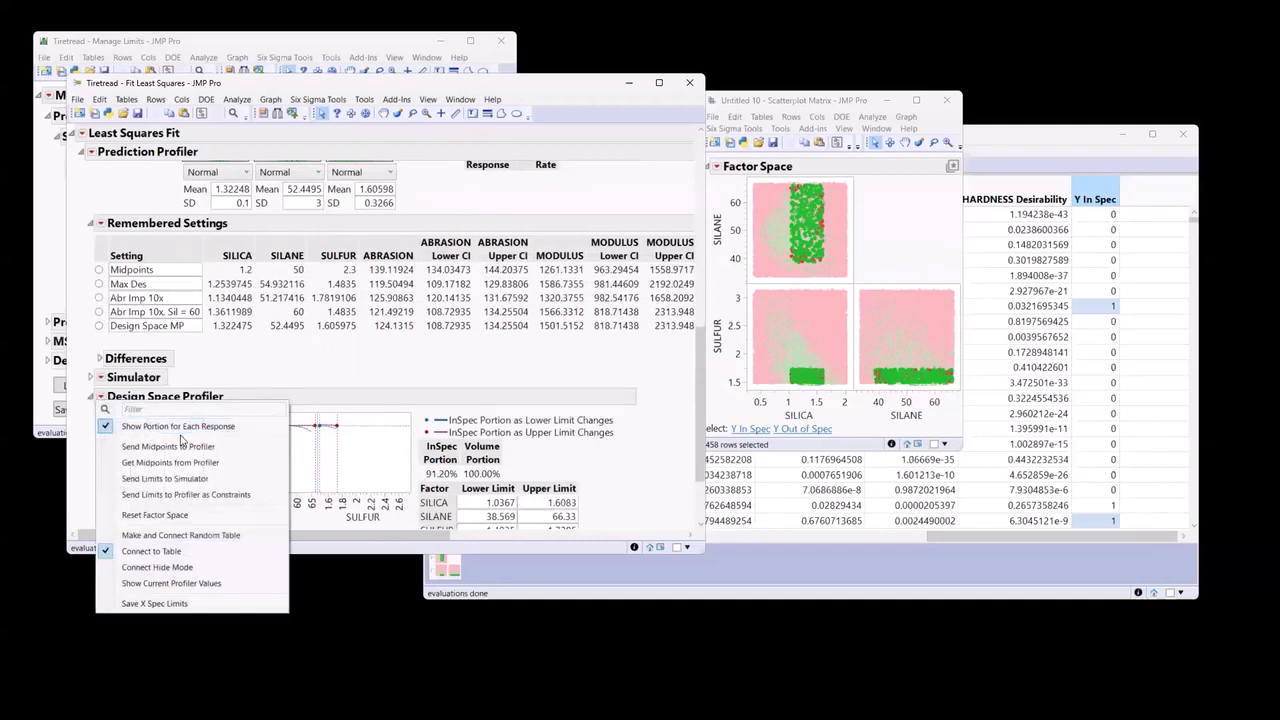
left_click(253, 480)
left_click(638, 355)
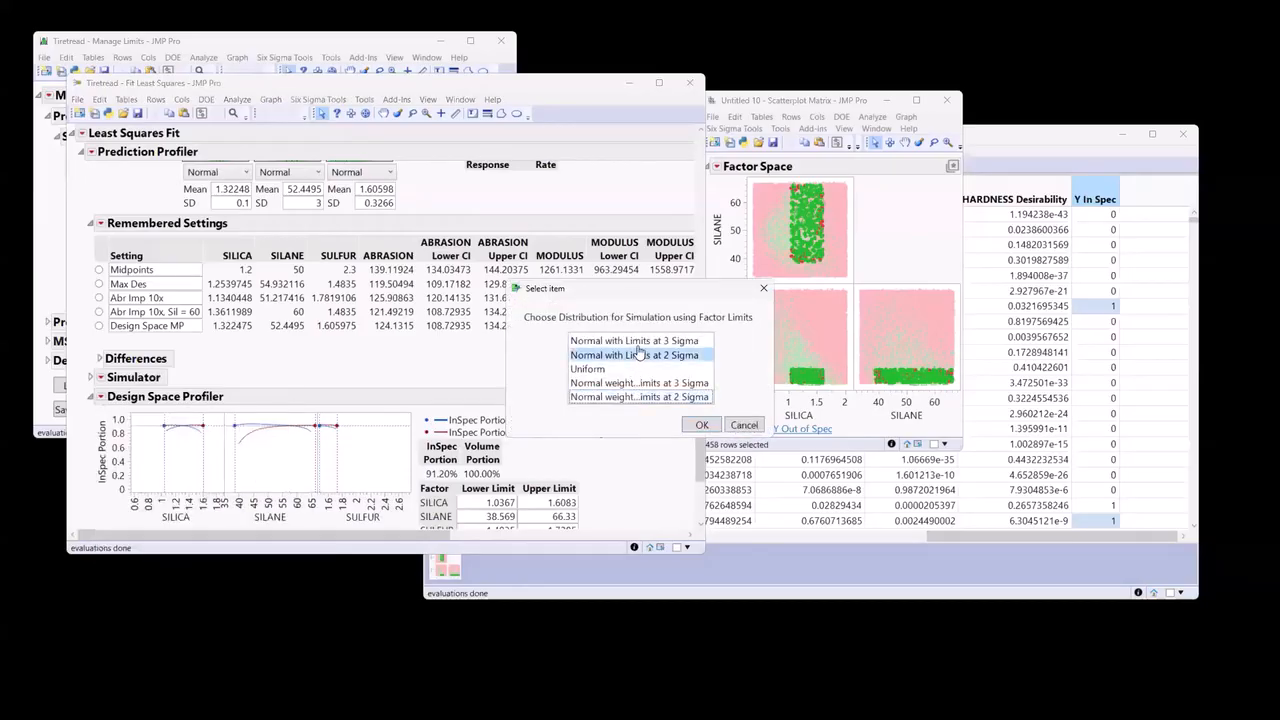
left_click(638, 341)
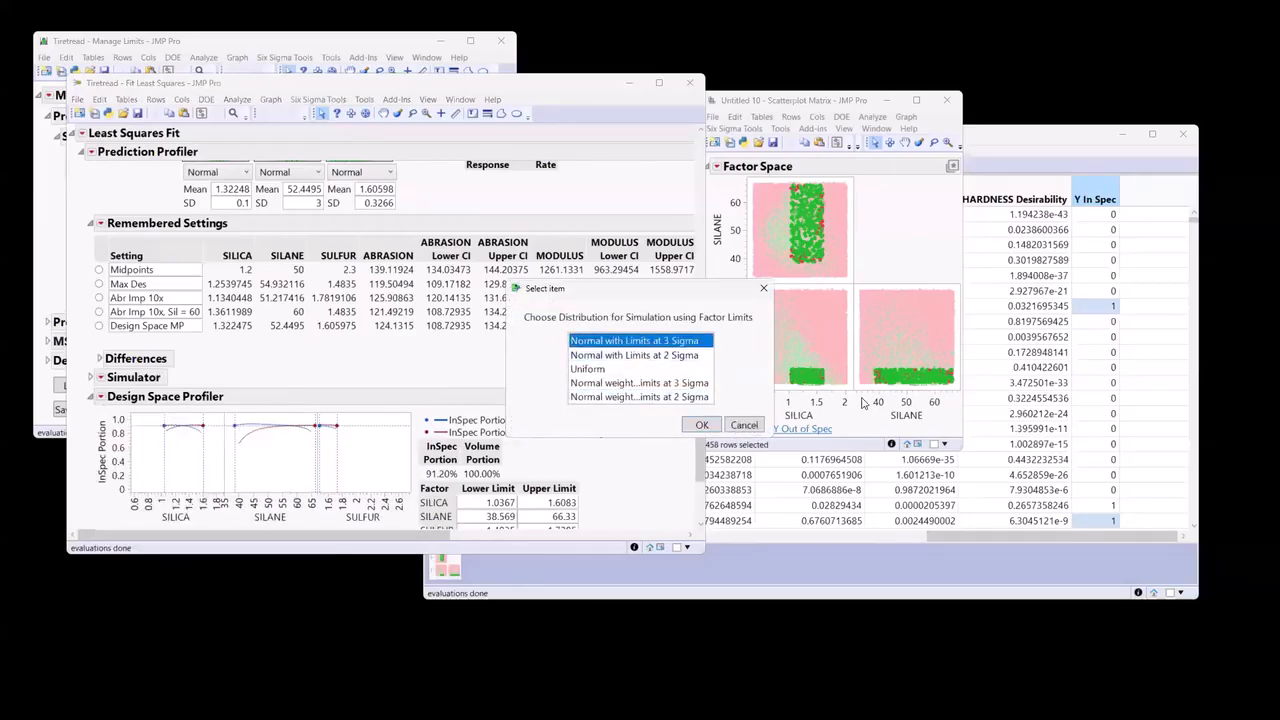
left_click(699, 425)
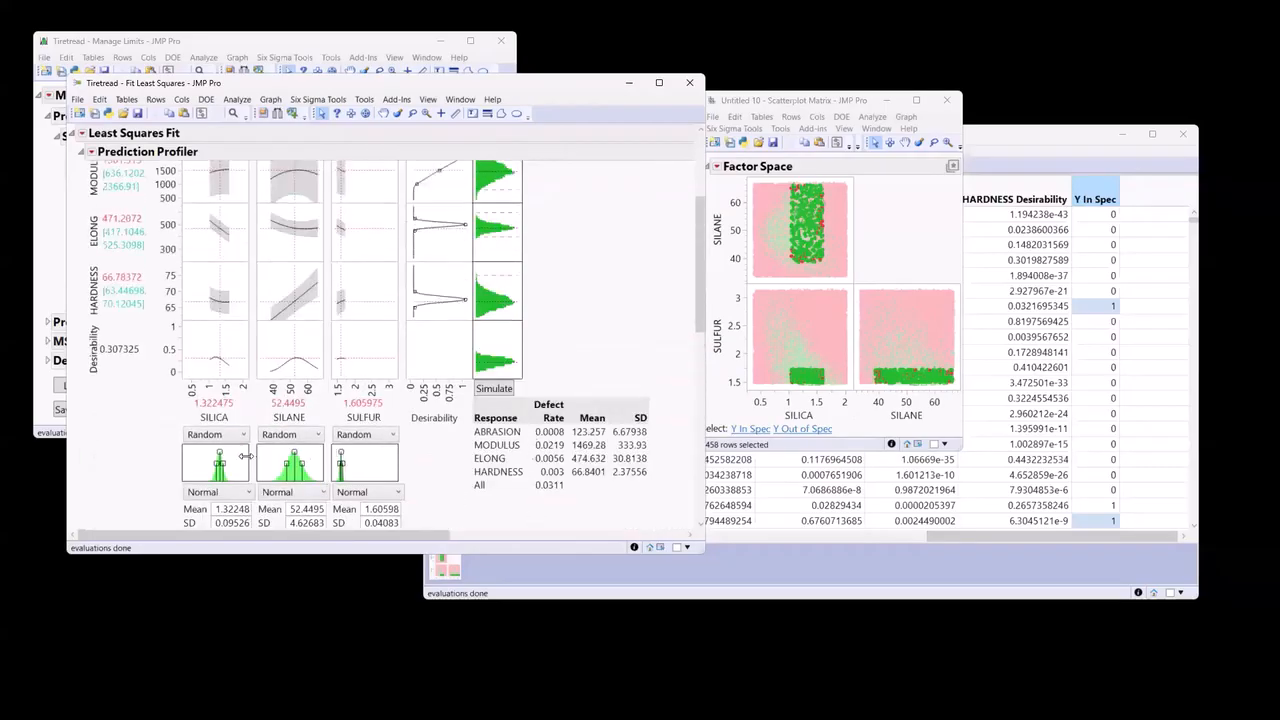
Rerun the Prediction Profiler simulation several times and review the defect rates and simulated response distributions.
scroll(479, 435, "down", 2)
left_click(491, 311)
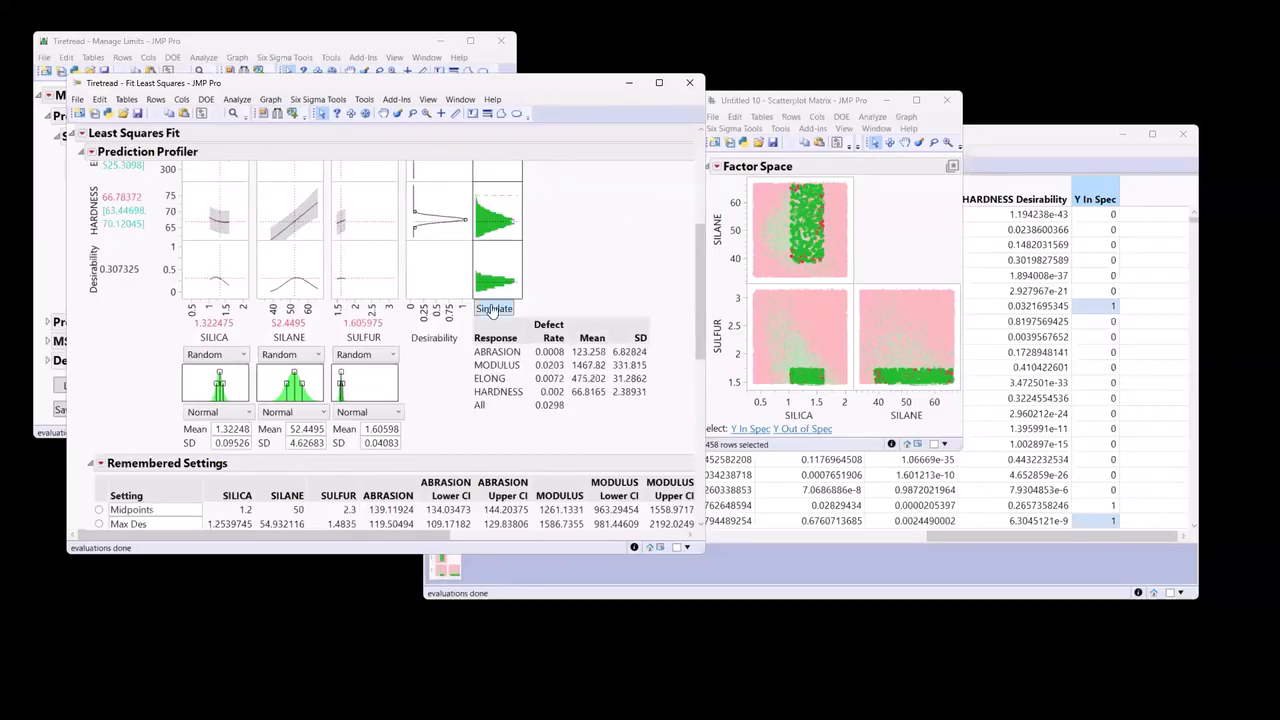
left_click(492, 312)
left_click(494, 315)
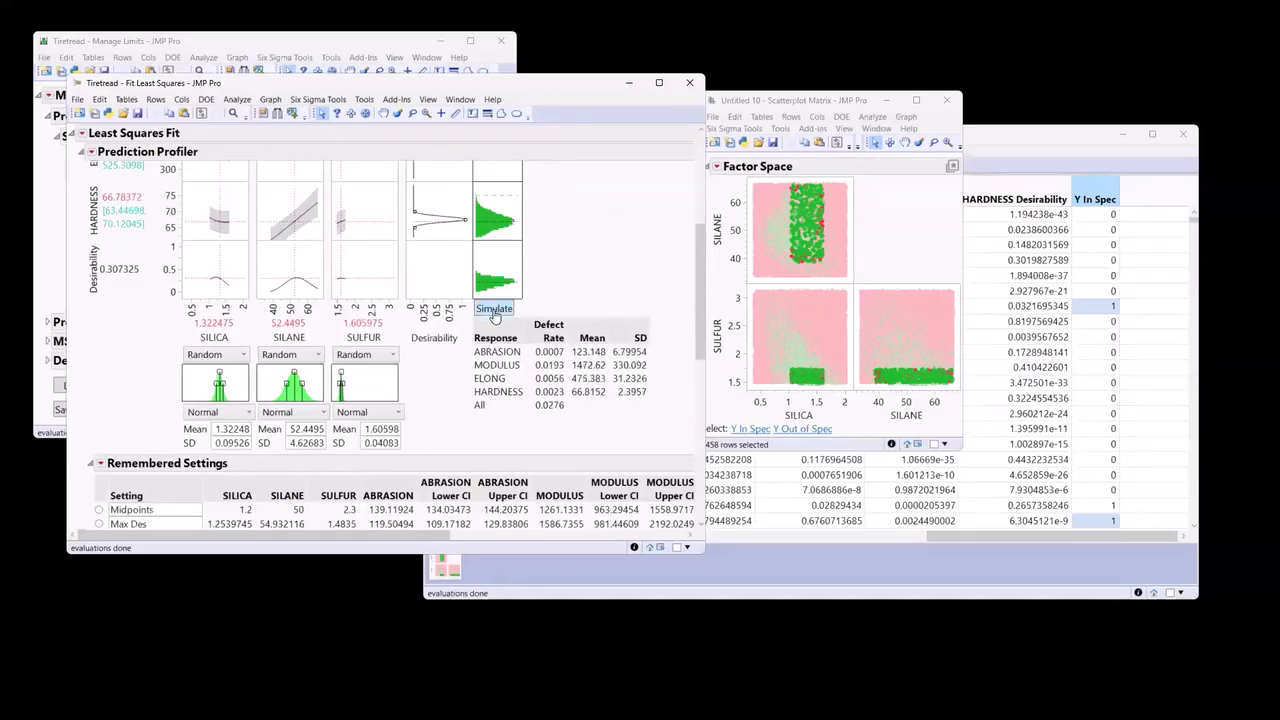
left_click(494, 312)
left_click(494, 313)
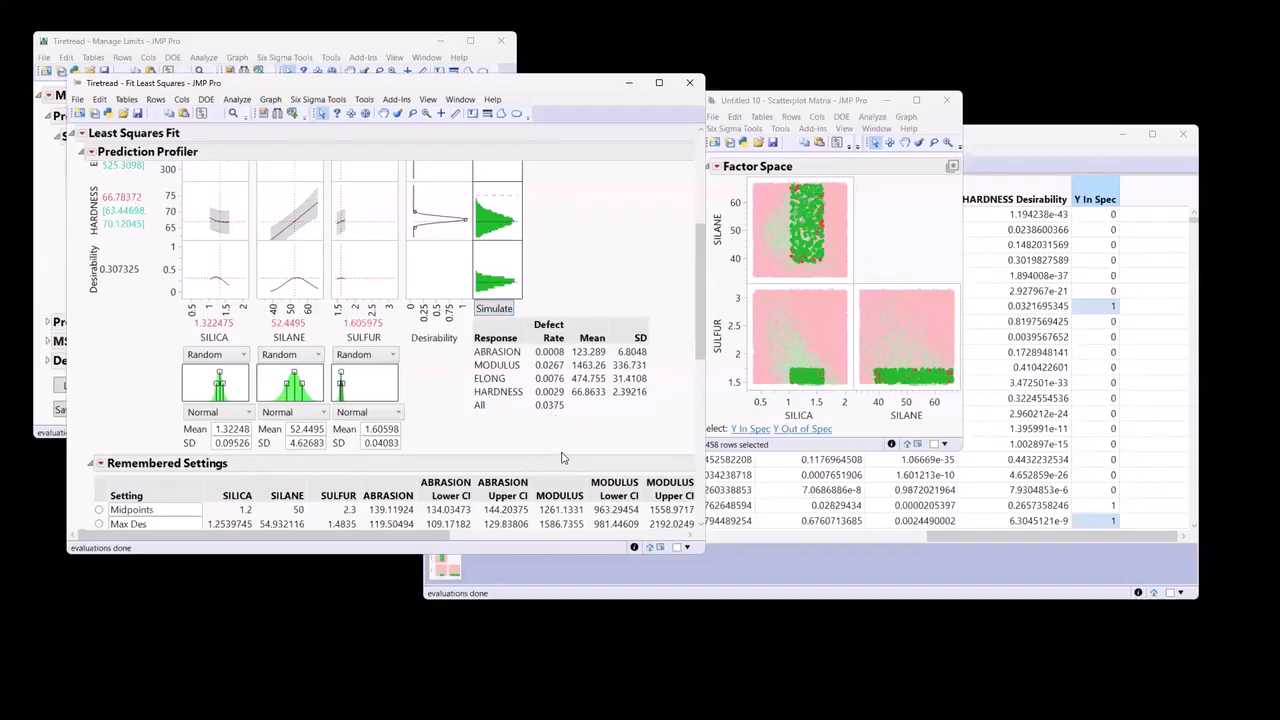
scroll(563, 468, "up", 5)
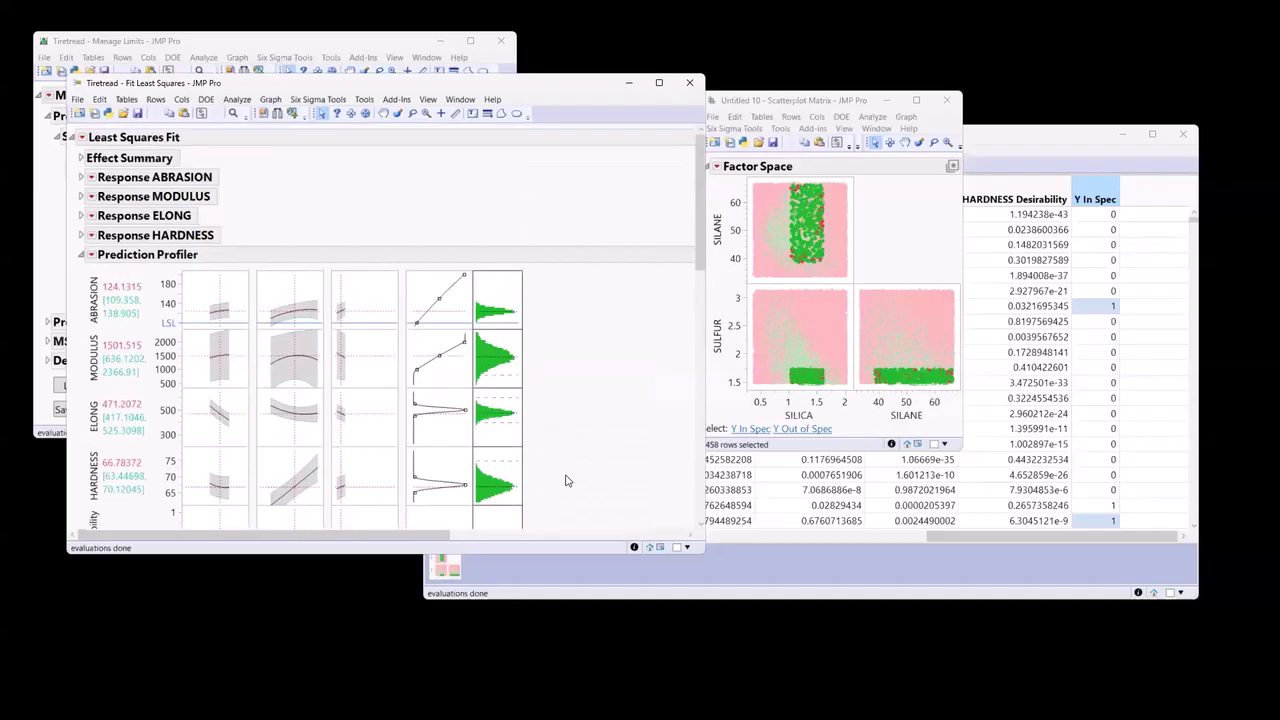